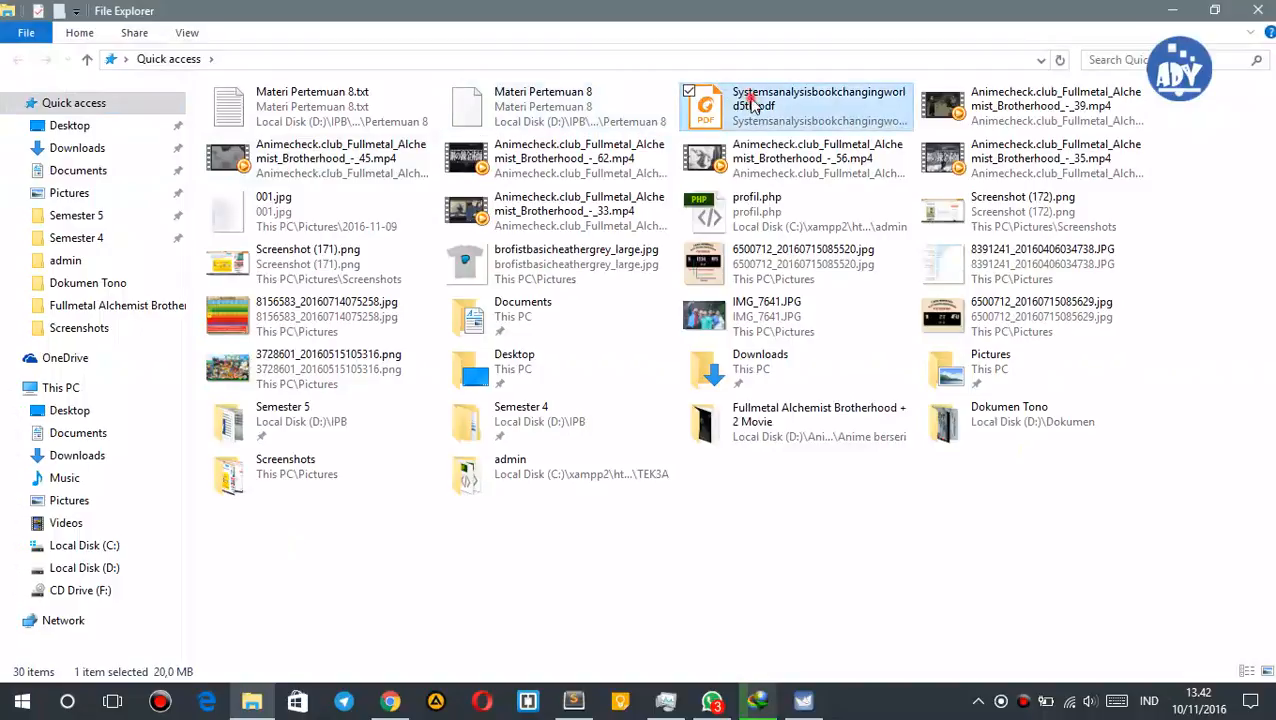
- Examine the common system flowchart symbols in Figure 10-3 of the systems analysis PDF
click(1173, 9)
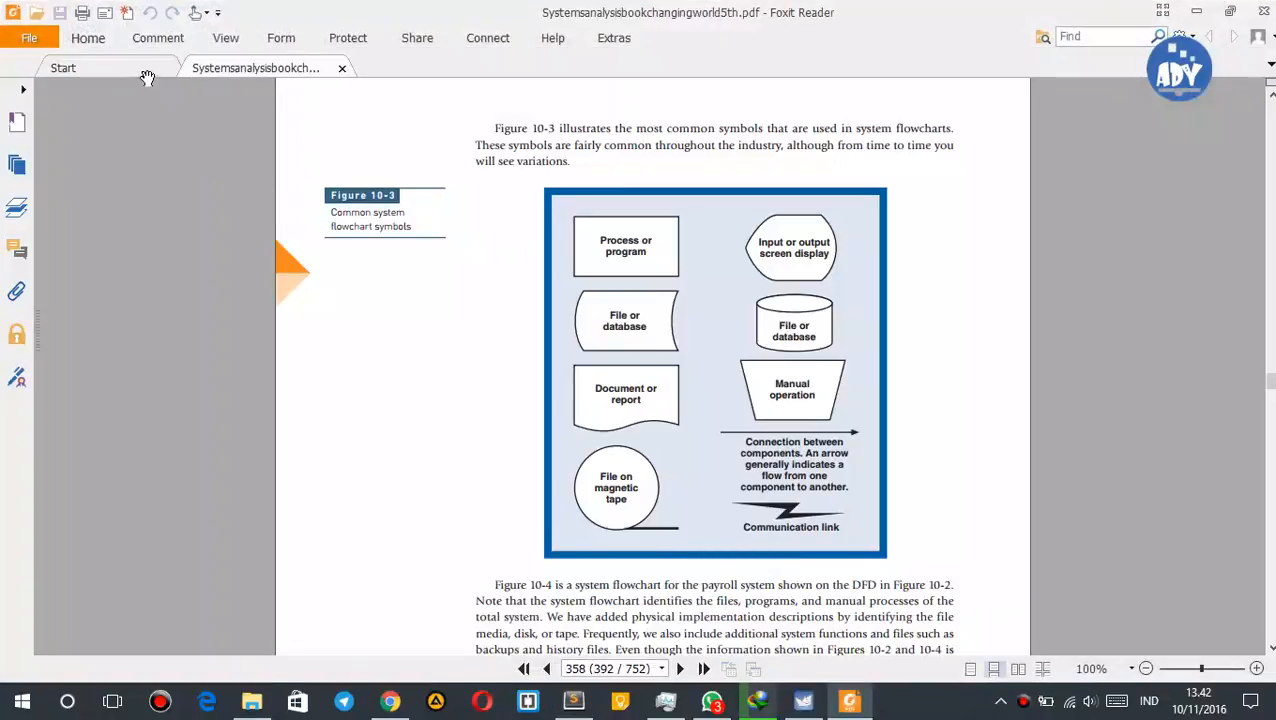
click(156, 66)
click(200, 68)
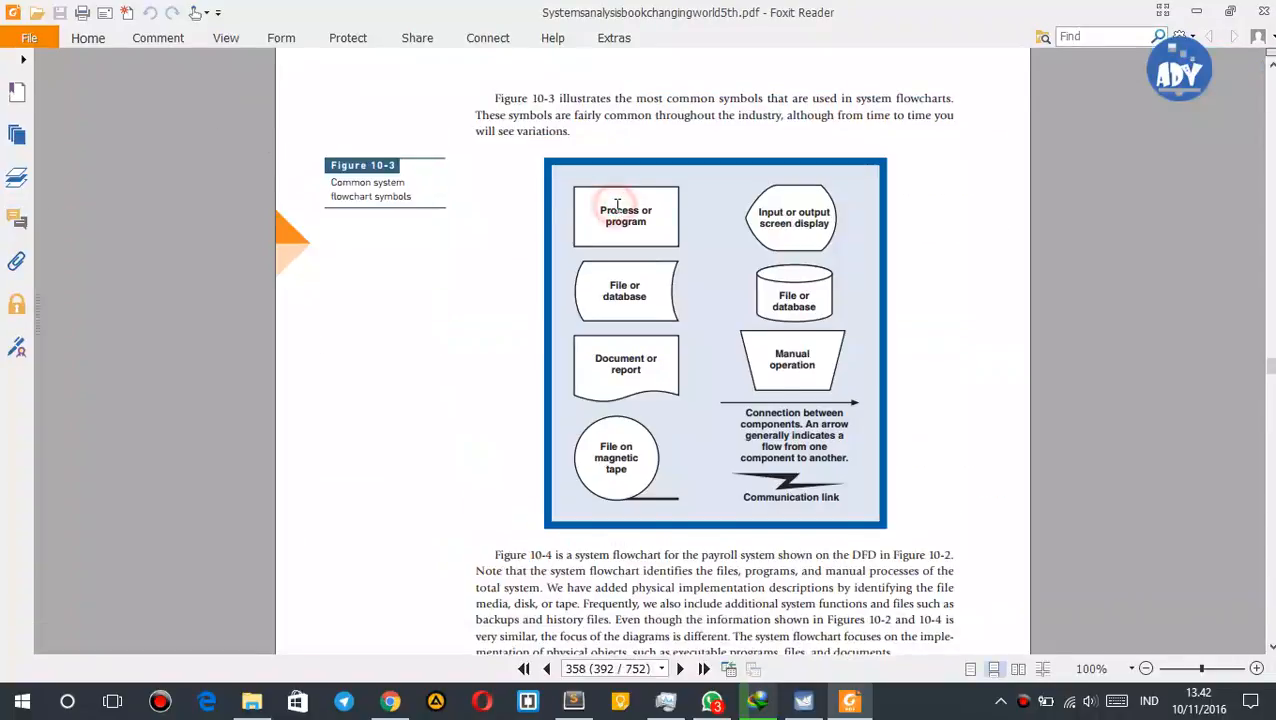
scroll(600, 212, up, 3)
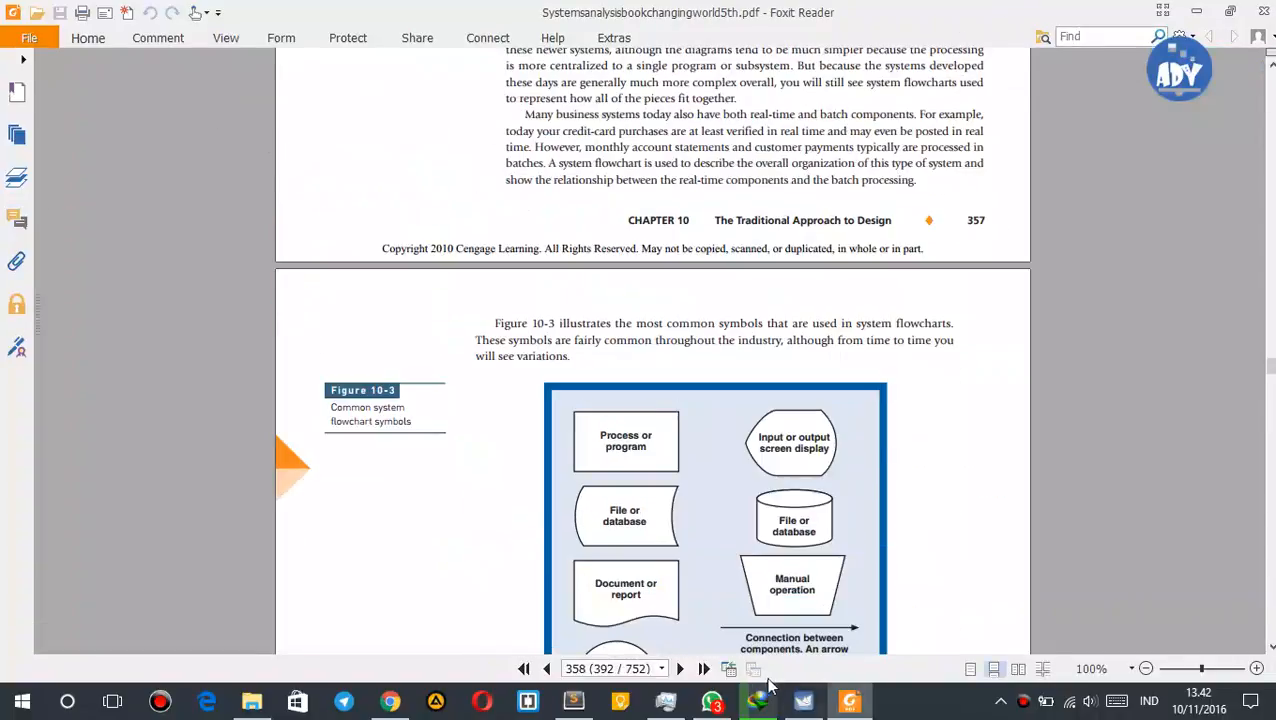
click(799, 706)
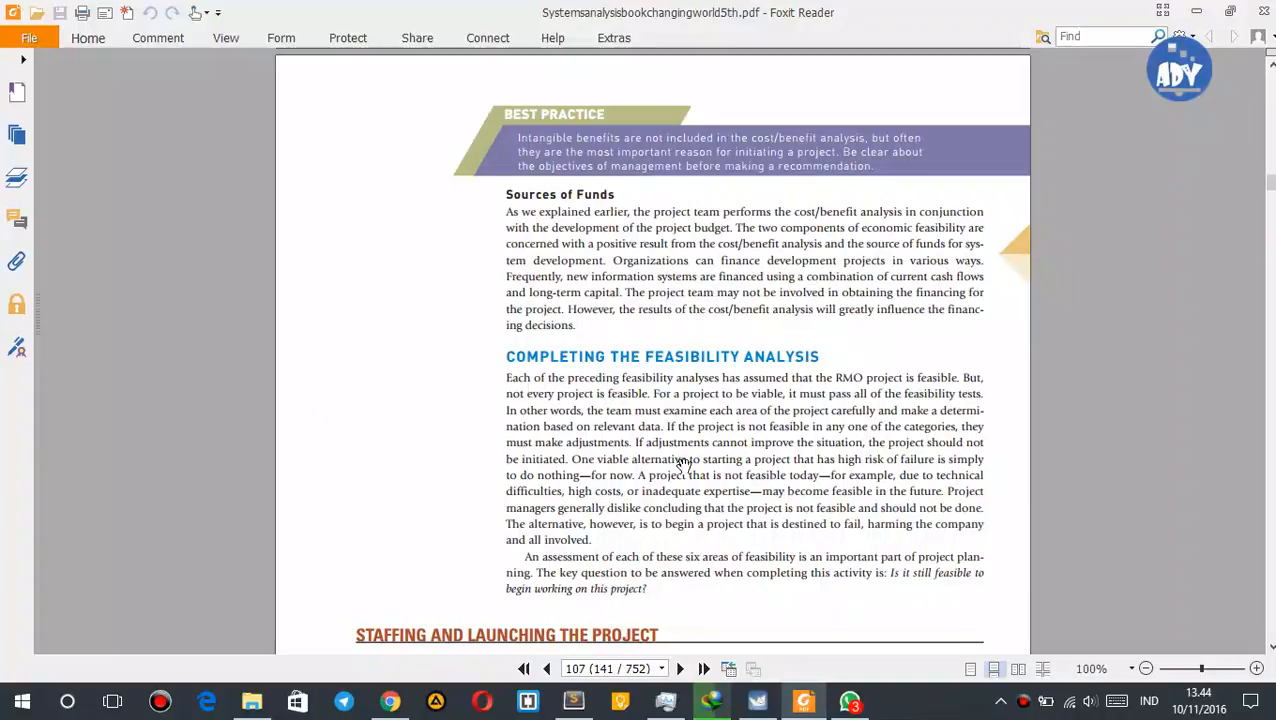
- Go to page 141 of the PDF and enlarge the section on documenting workflows with activity diagrams
click(661, 668)
scroll(652, 610, down, 6)
scroll(656, 598, down, 4)
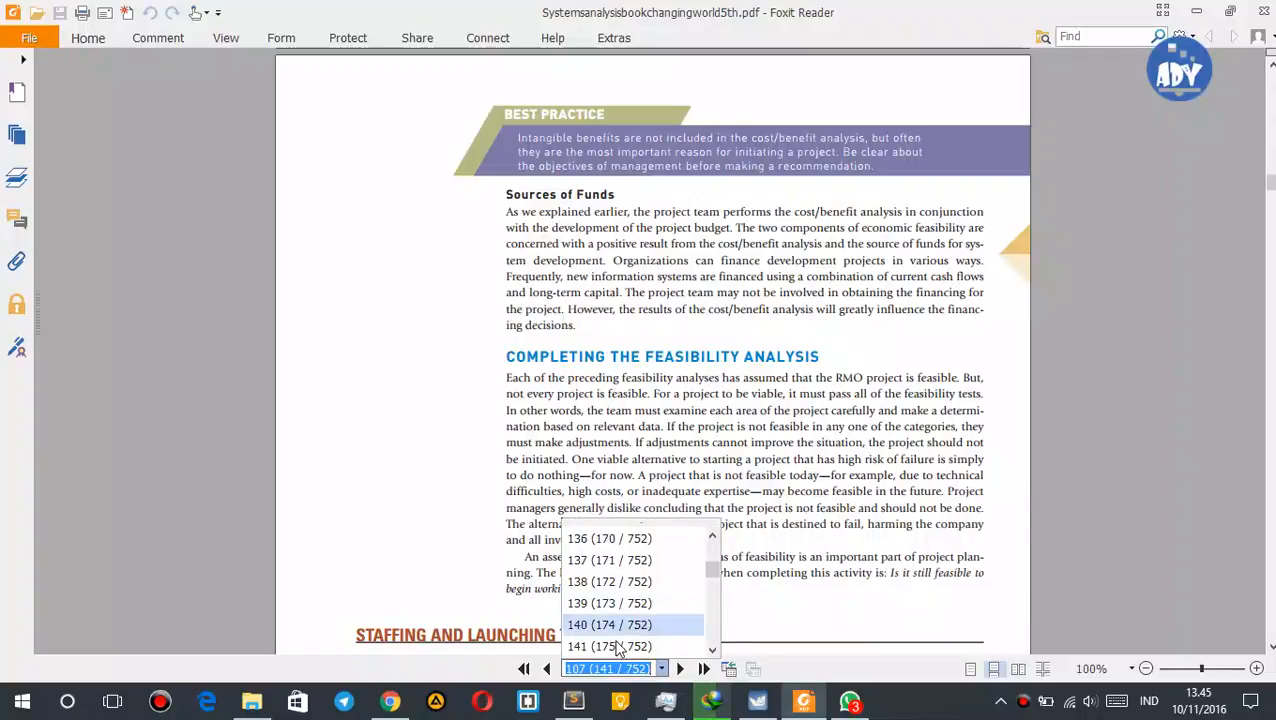
click(625, 646)
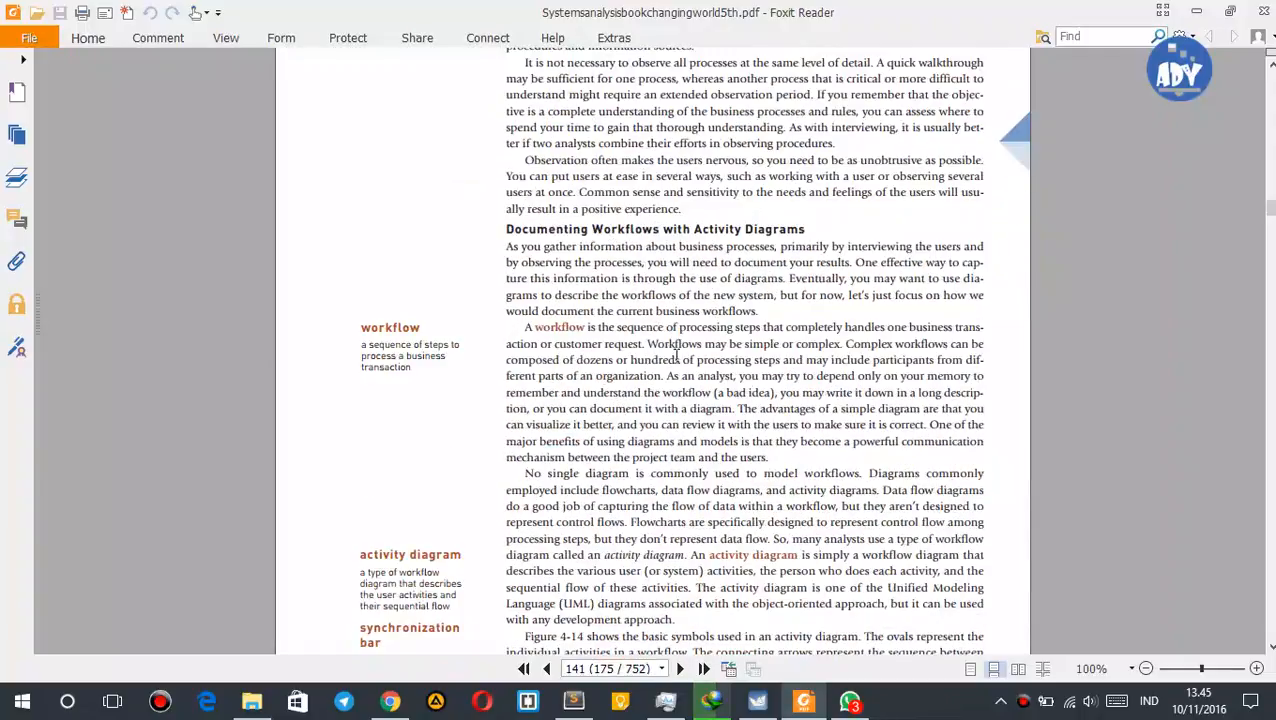
scroll(712, 347, up, 1)
scroll(712, 347, up, 1)
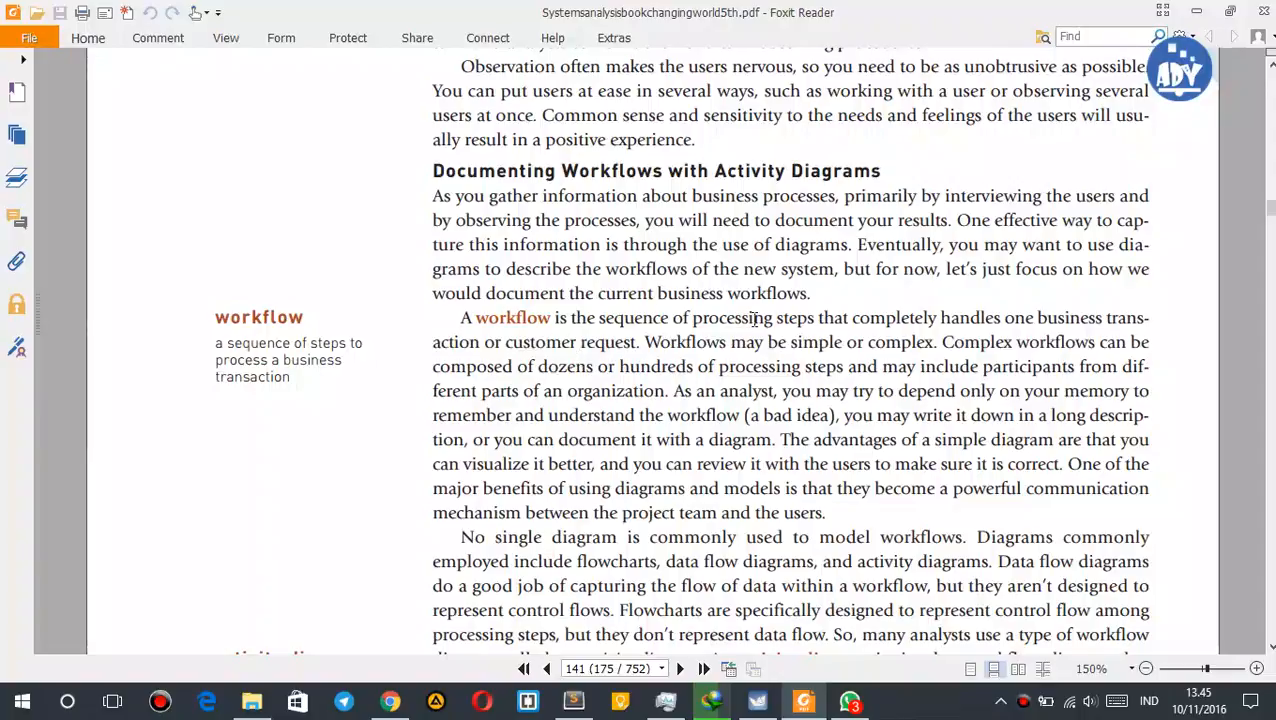
scroll(760, 305, up, 1)
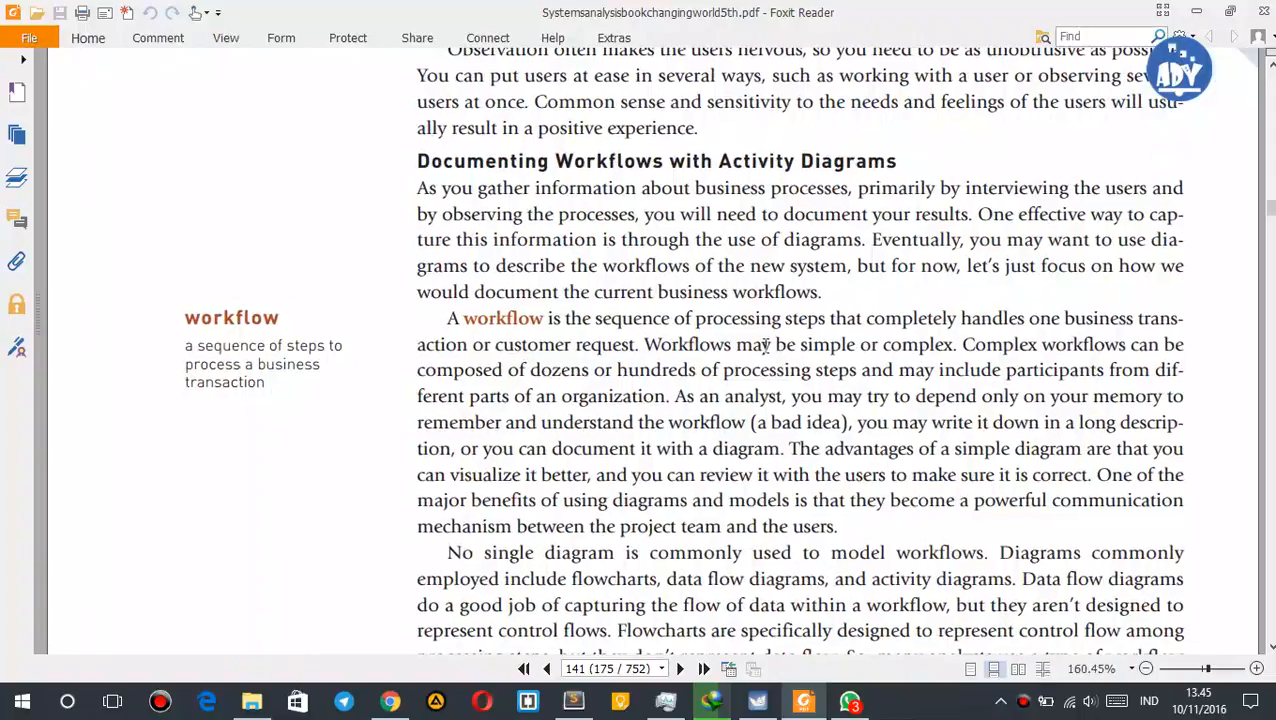
- Switch to ArgoUML to view the library activity diagram, and check the lesson notes in Sublime Text
click(762, 708)
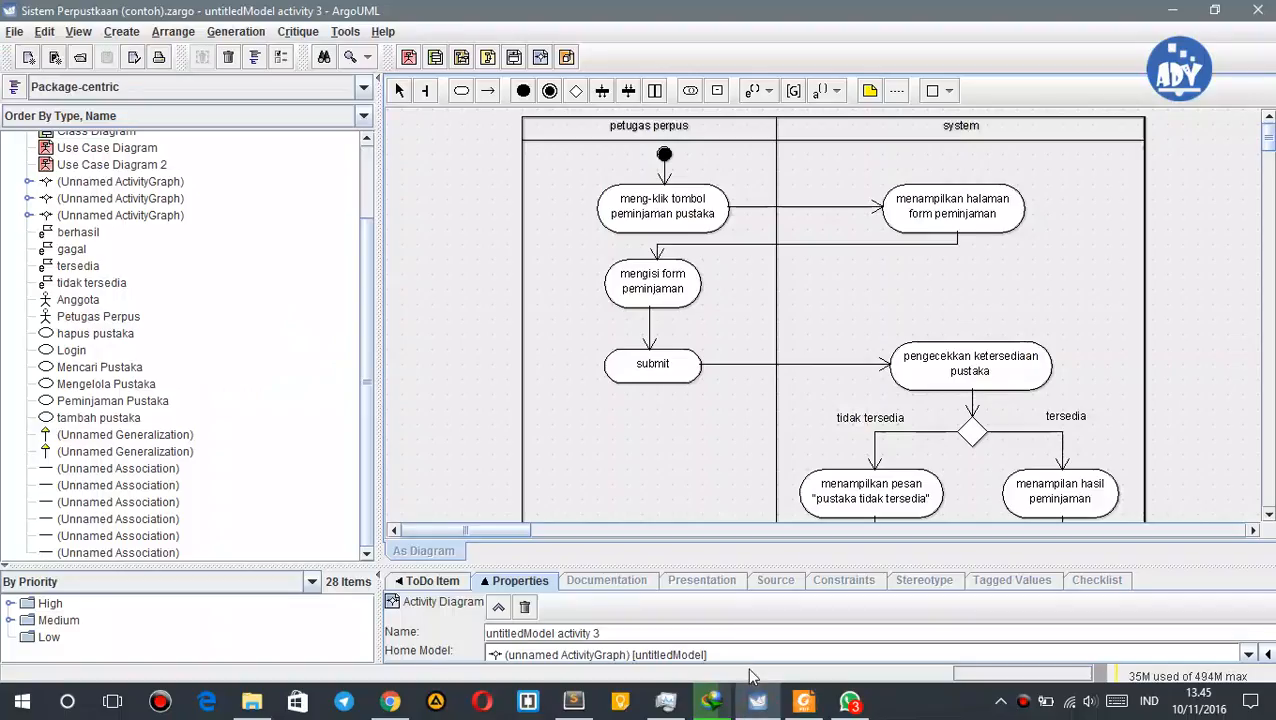
click(805, 704)
click(573, 703)
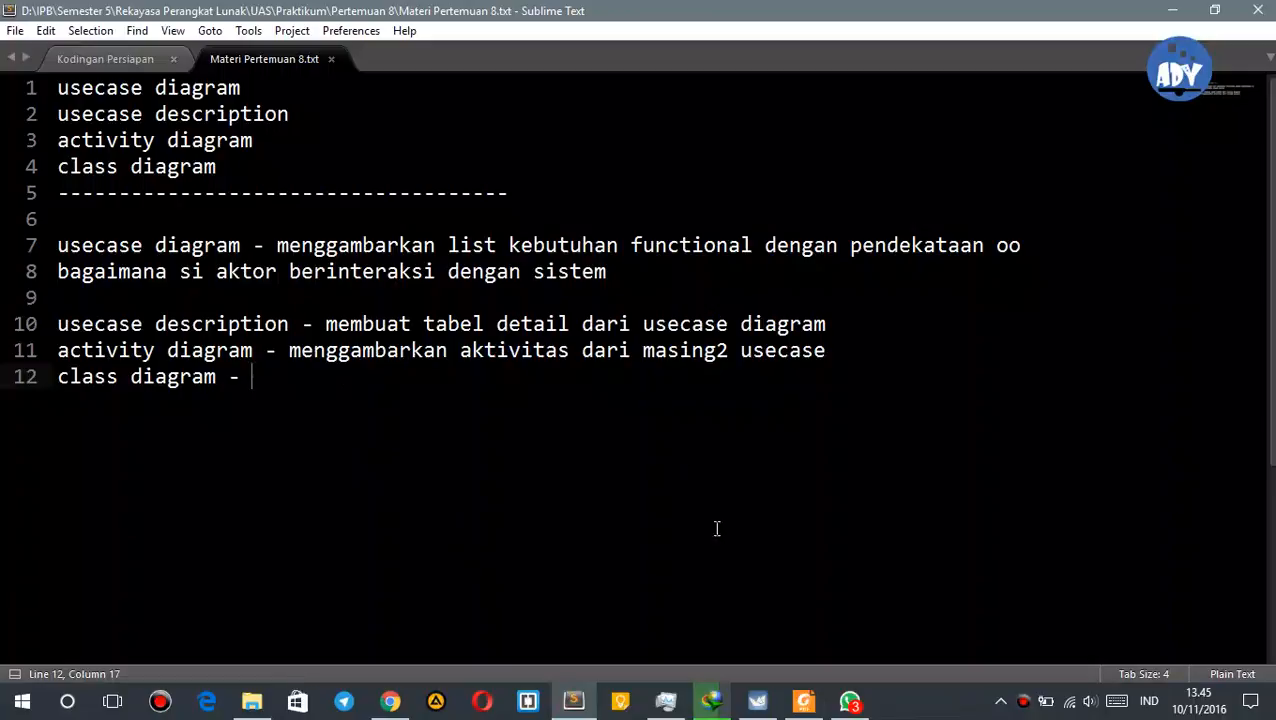
- Return to Foxit Reader and read the activity diagram, synchronization bar and swimlane explanations on page 141
click(798, 705)
scroll(246, 437, down, 6)
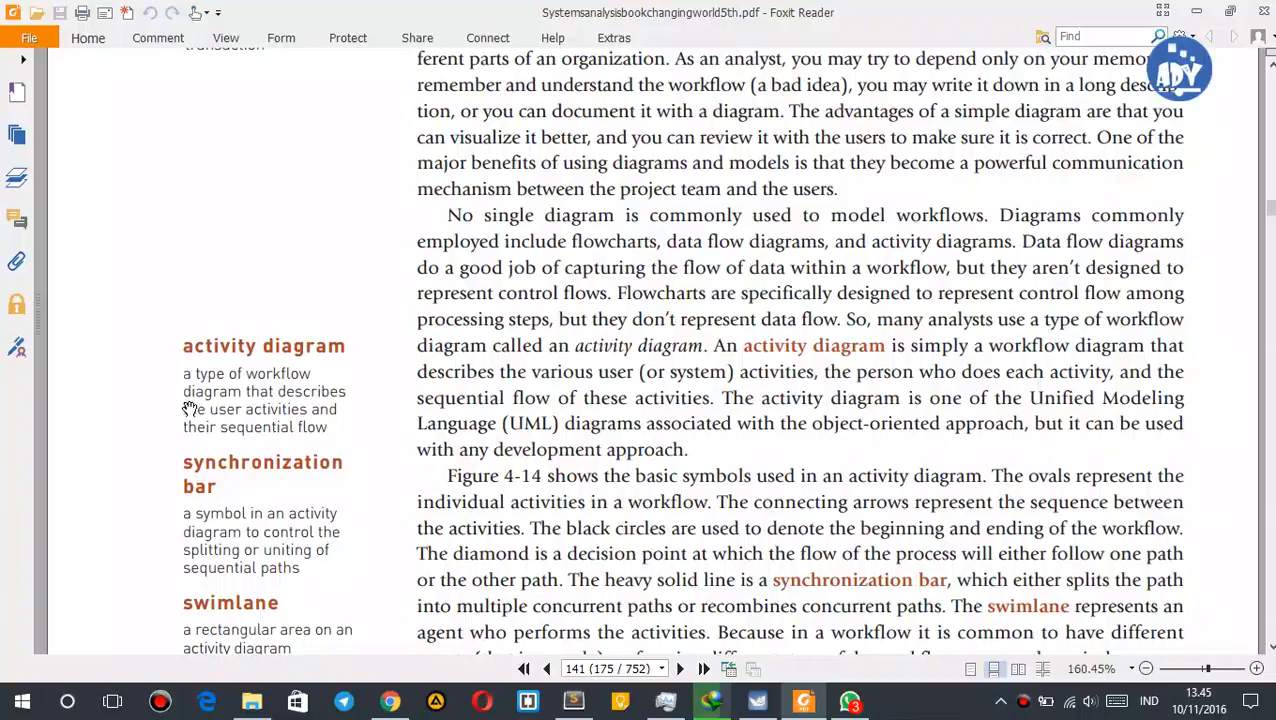
scroll(273, 403, down, 1)
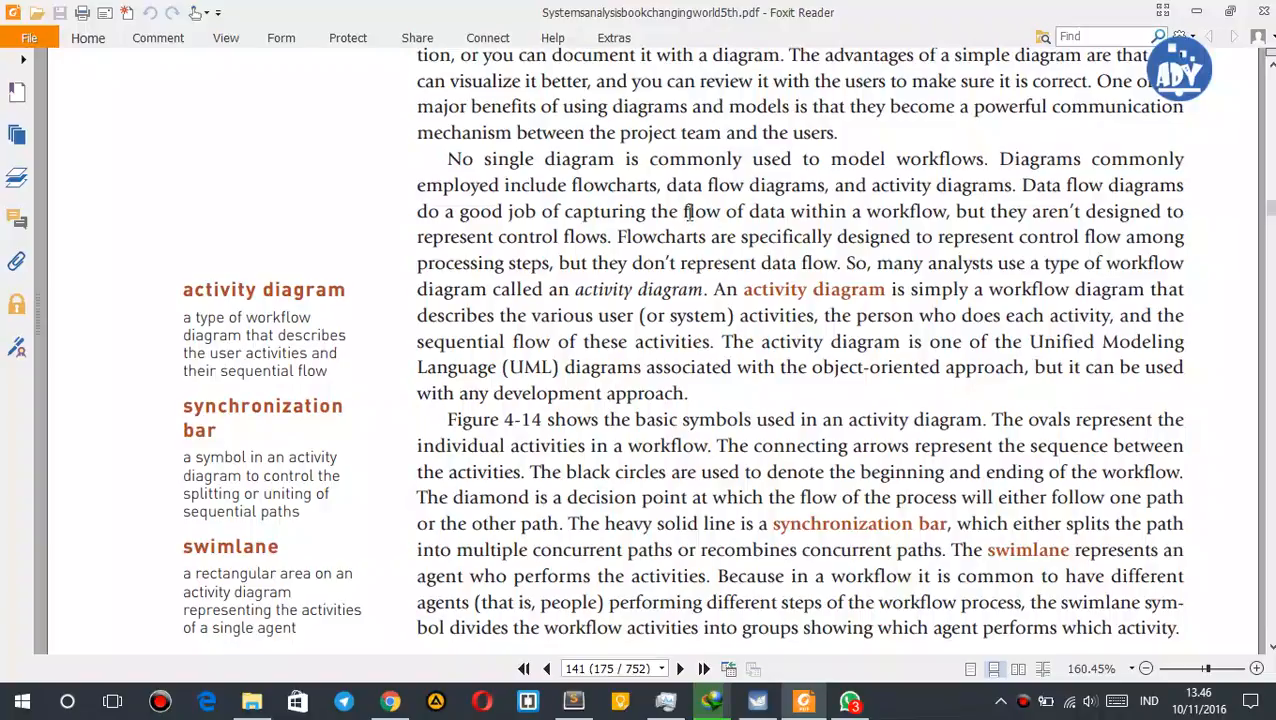
scroll(640, 200, down, 1)
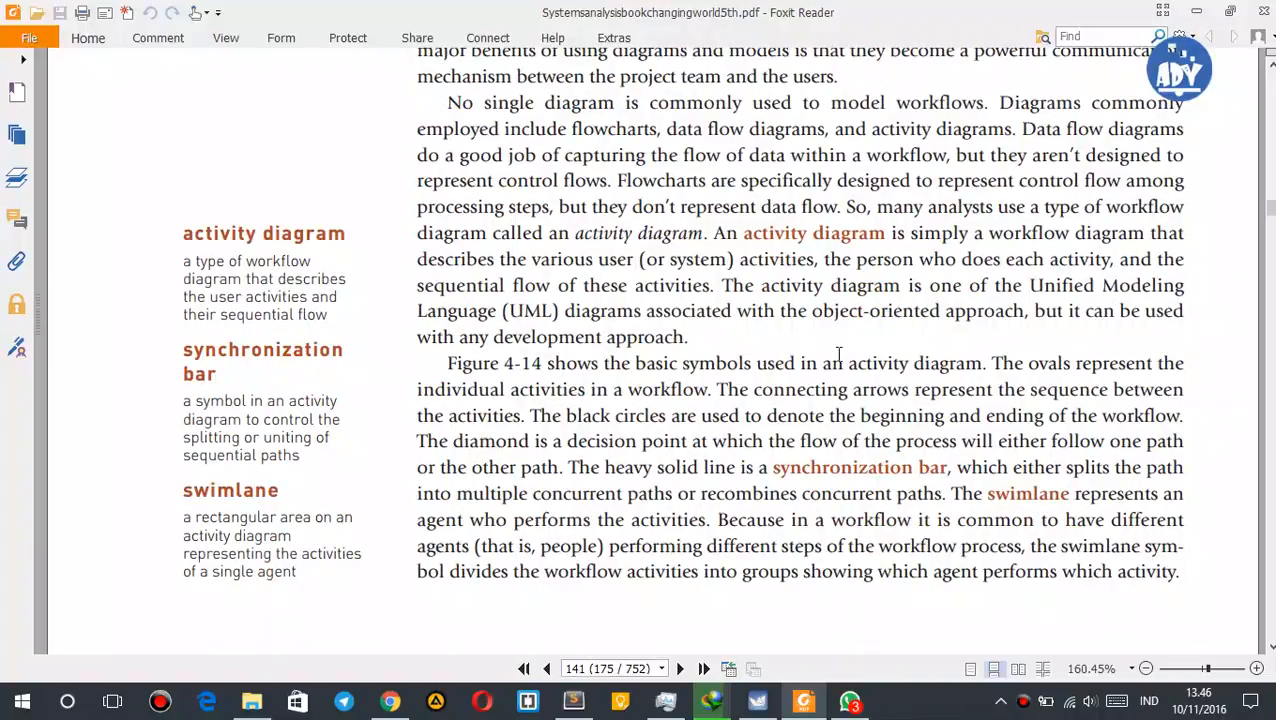
- Switch to ArgoUML, open the diagram untitledModel activity 2 and view its fork and join section
click(757, 703)
scroll(155, 257, up, 2)
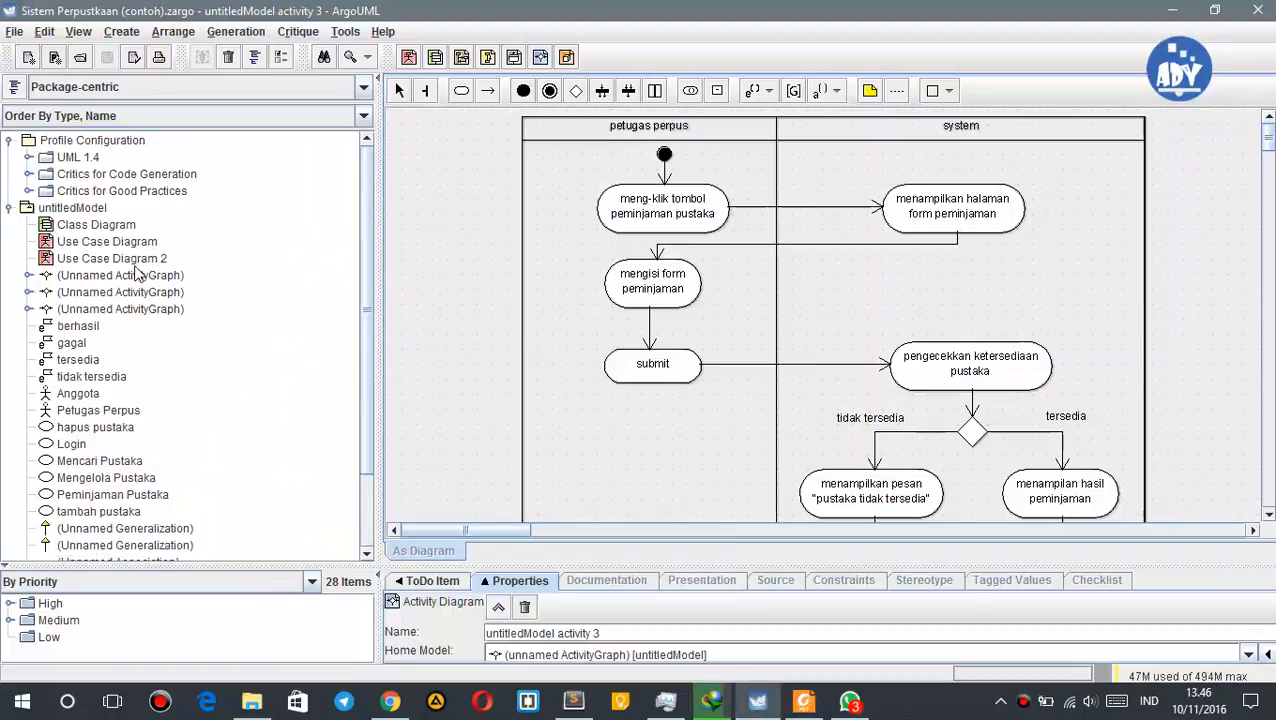
click(136, 275)
click(136, 259)
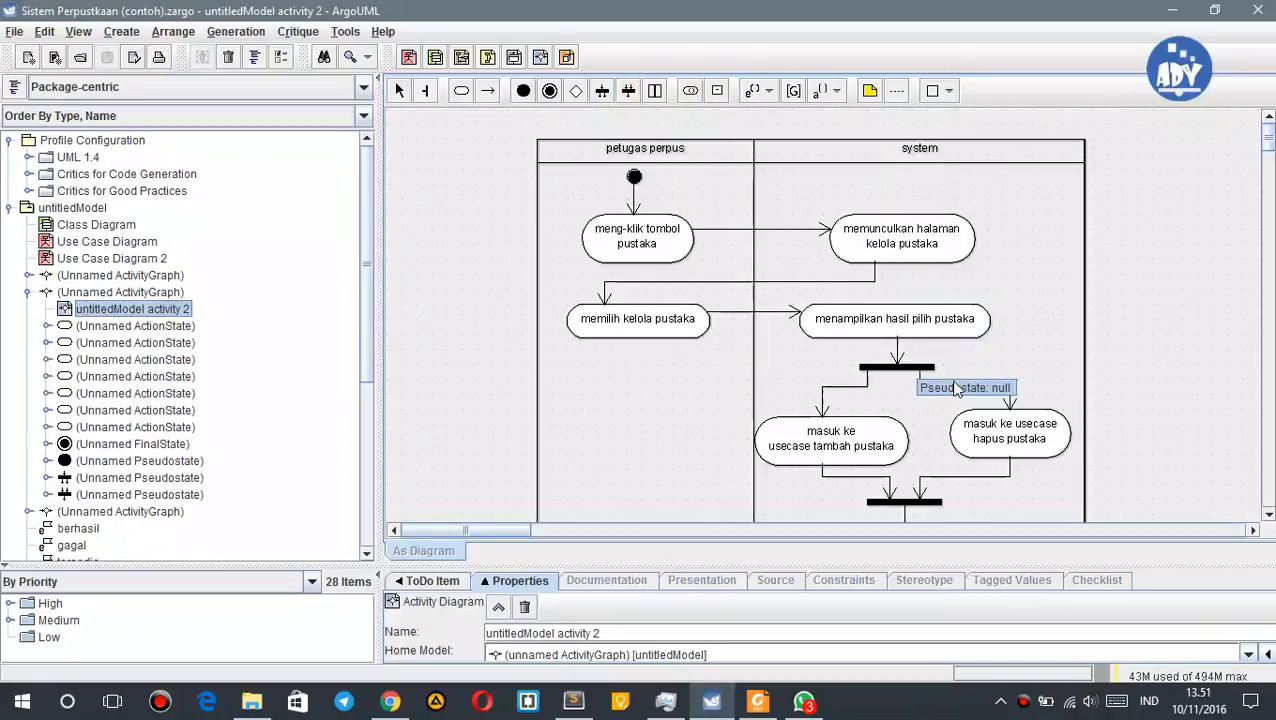
click(1112, 326)
scroll(1090, 270, down, 2)
scroll(1040, 268, down, 2)
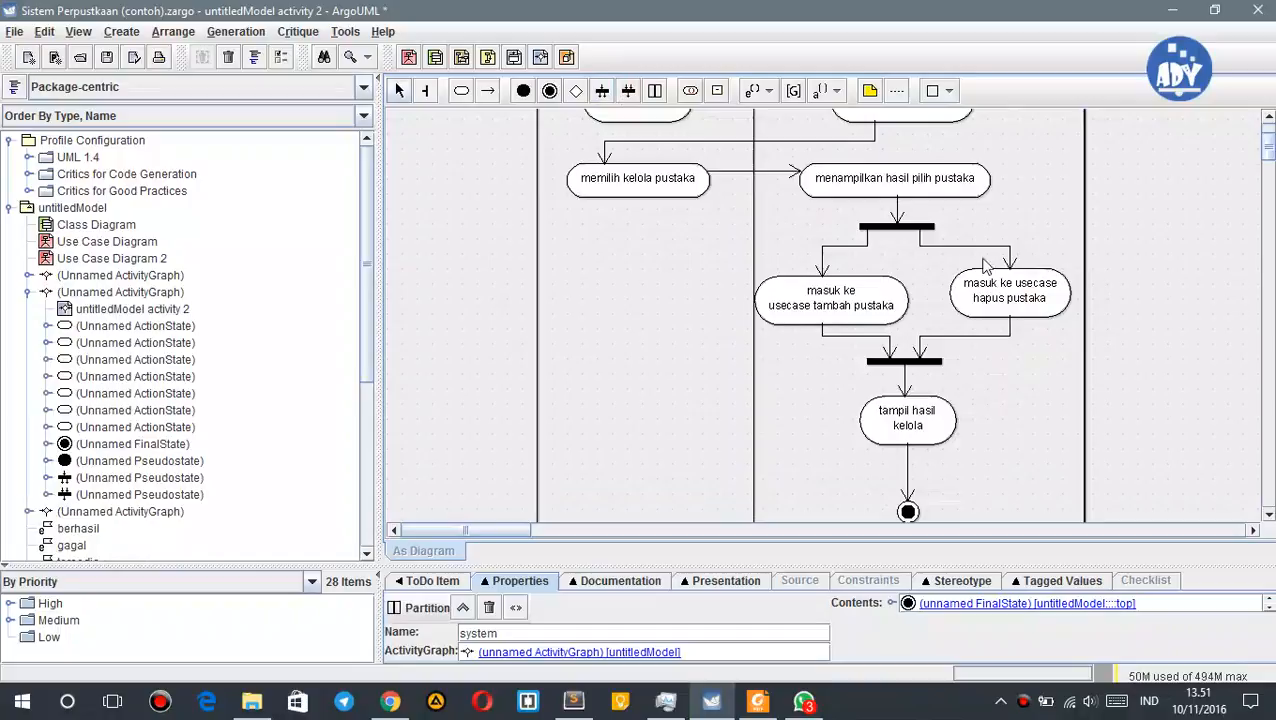
- Inspect the fork bar below "menampilkan hasil pilih pustaka" and its transition to the "hapus pustaka" activity
click(922, 234)
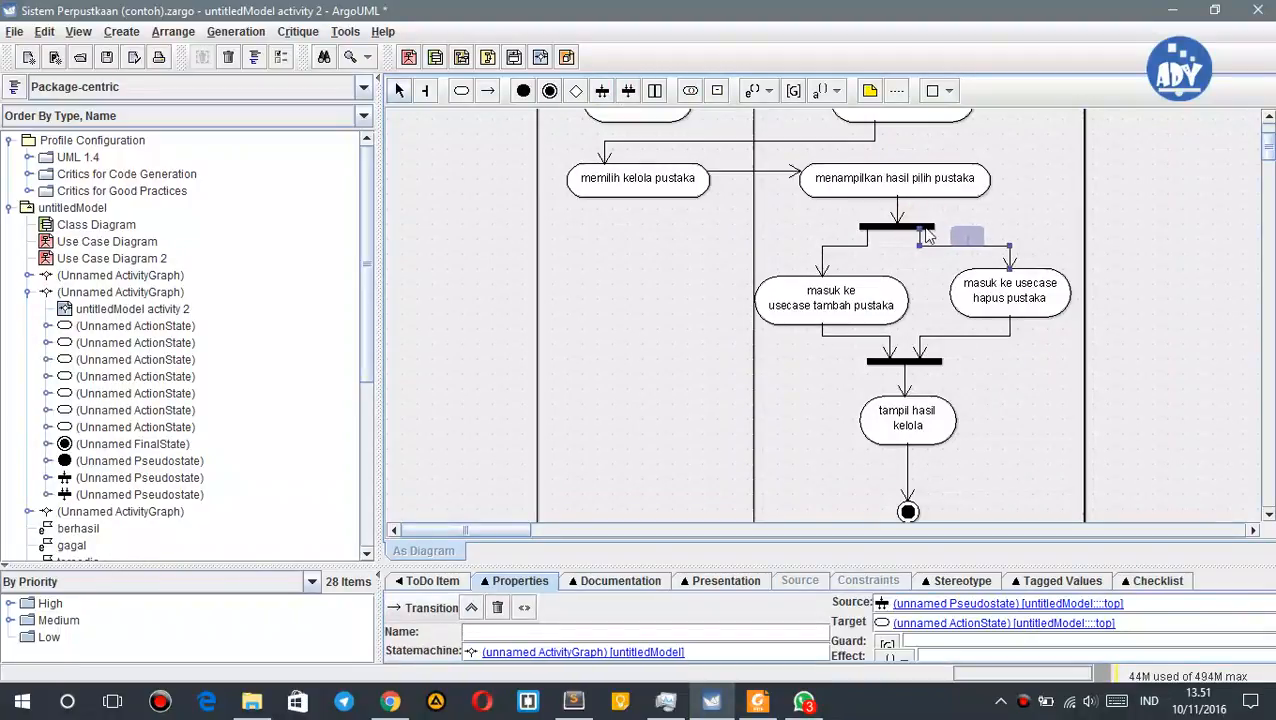
click(924, 228)
click(915, 226)
drag(912, 227, 912, 227)
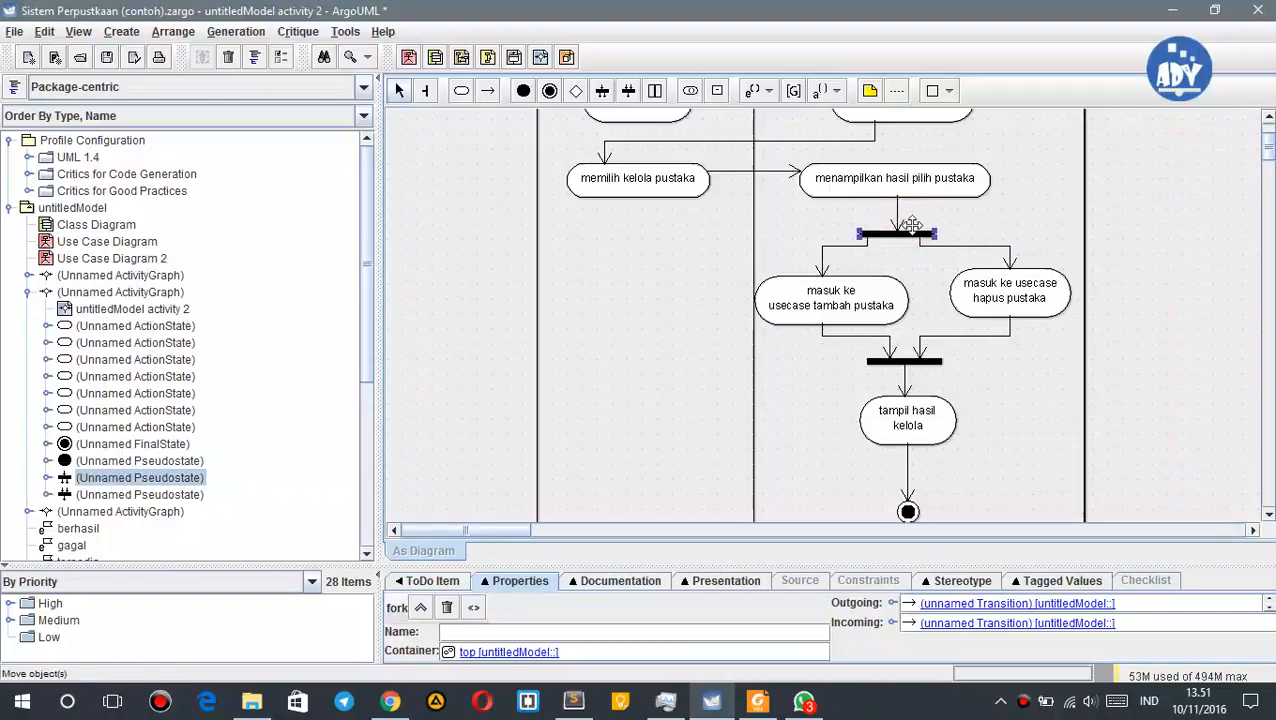
click(1037, 190)
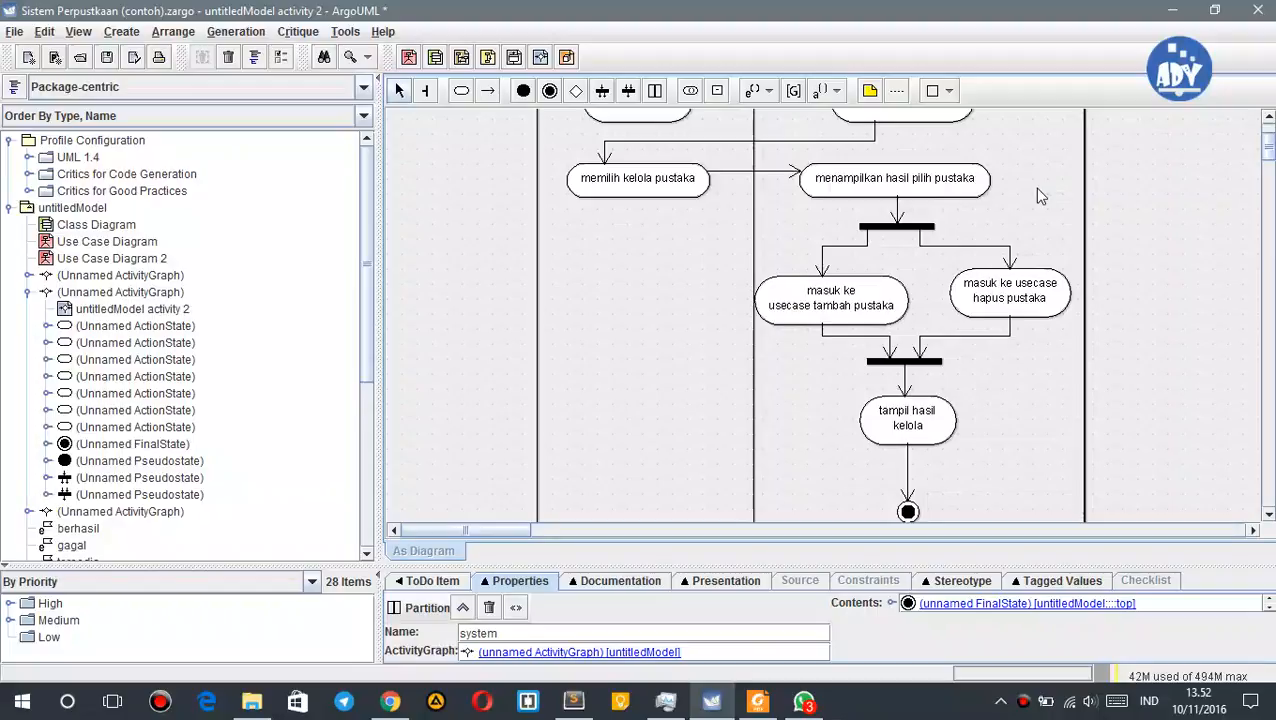
- Point out the parallel activities "masuk ke usecase tambah pustaka" and "masuk ke usecase hapus pustaka" by selecting each in turn
click(849, 302)
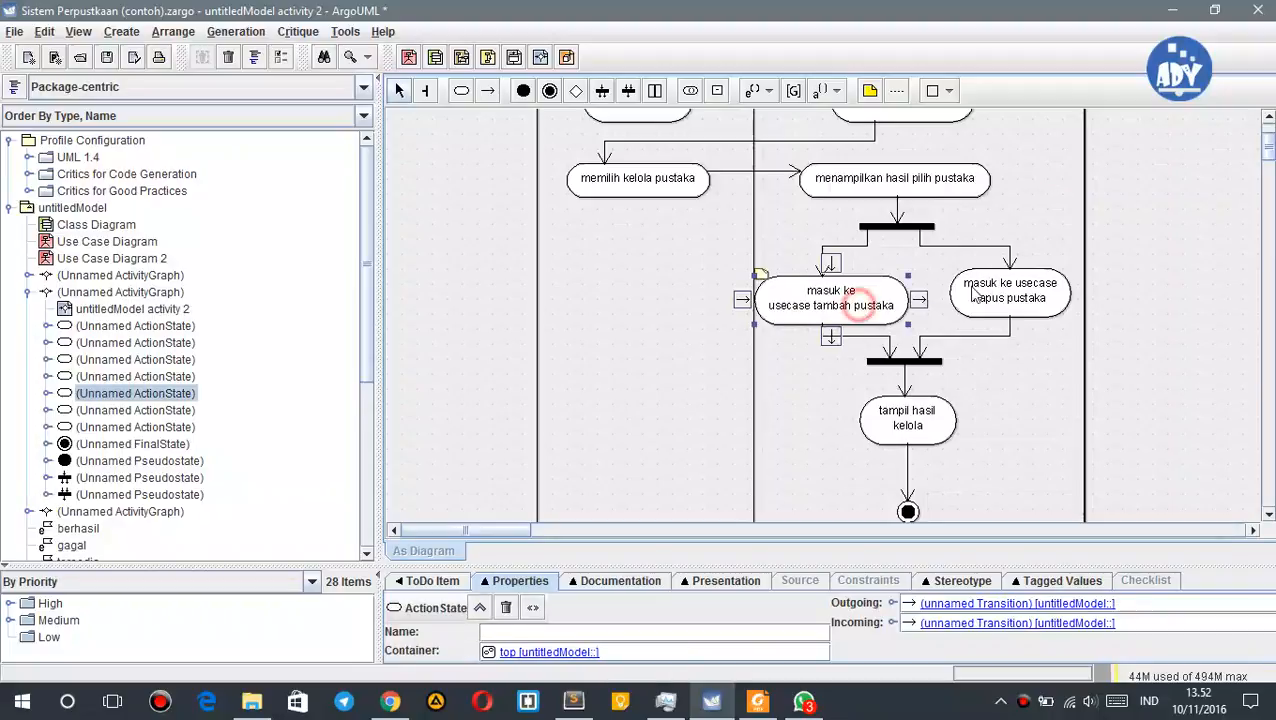
click(1031, 285)
click(1060, 367)
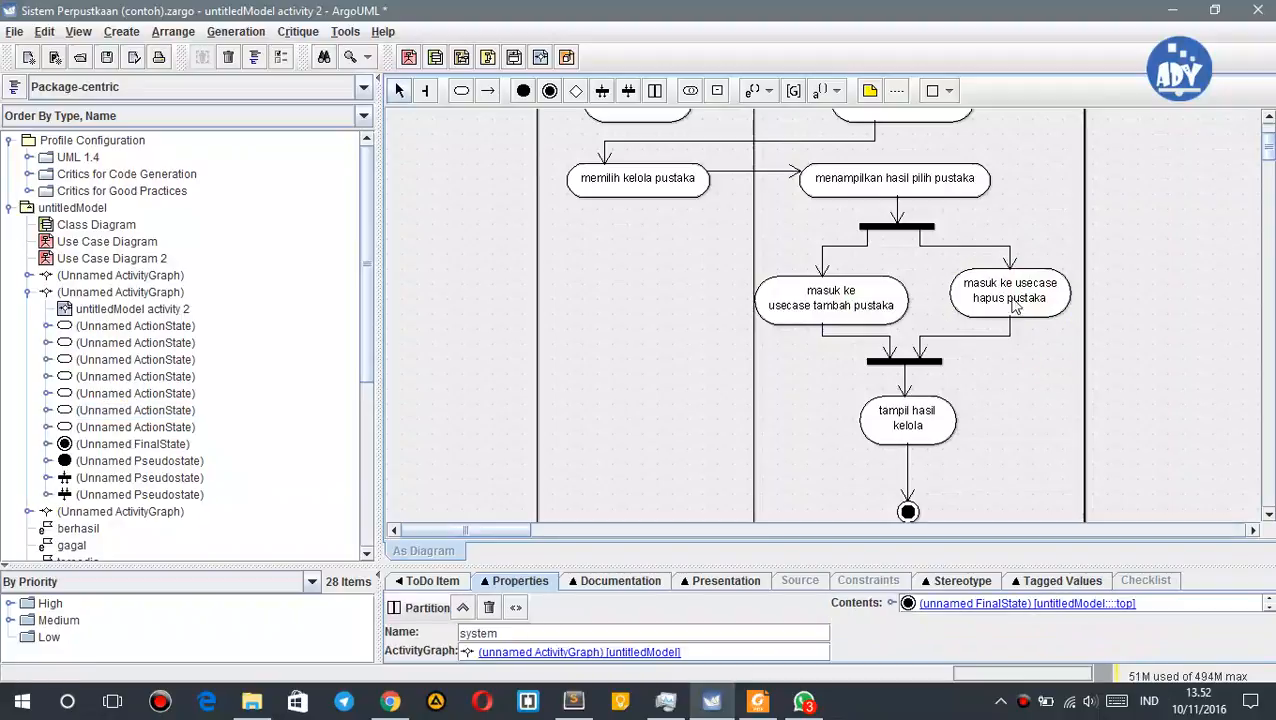
click(878, 320)
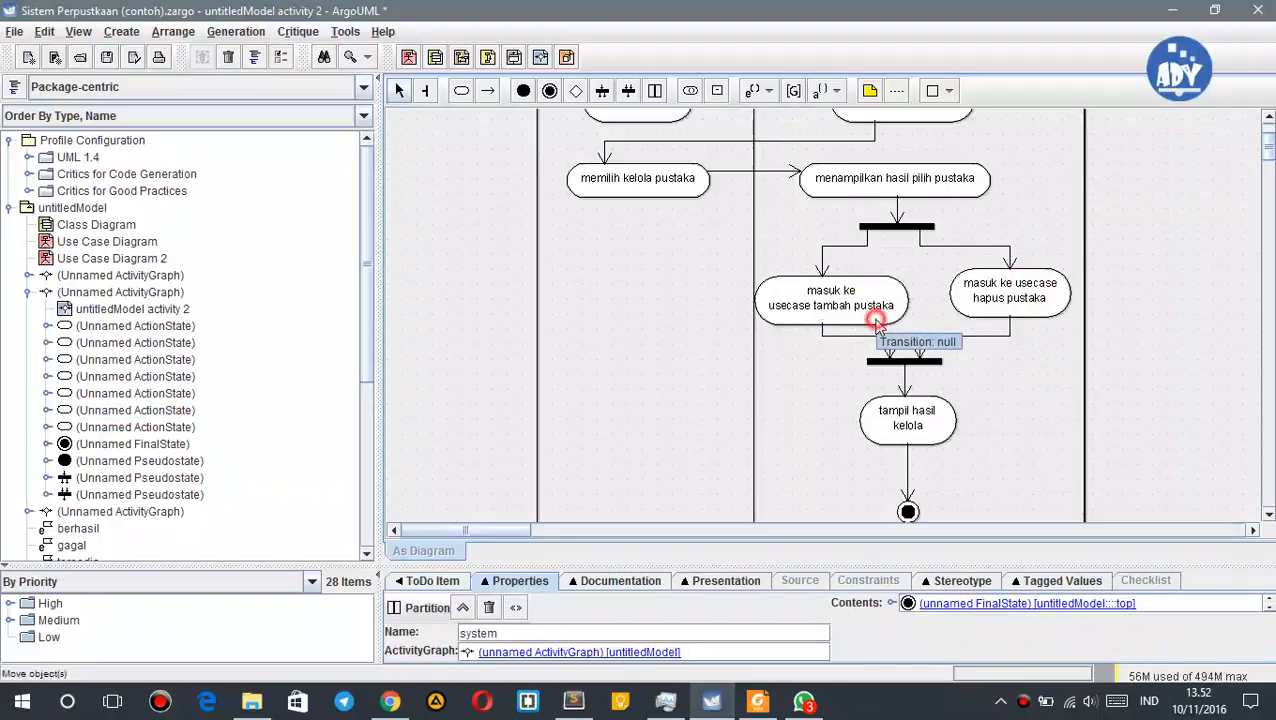
click(880, 318)
click(1040, 280)
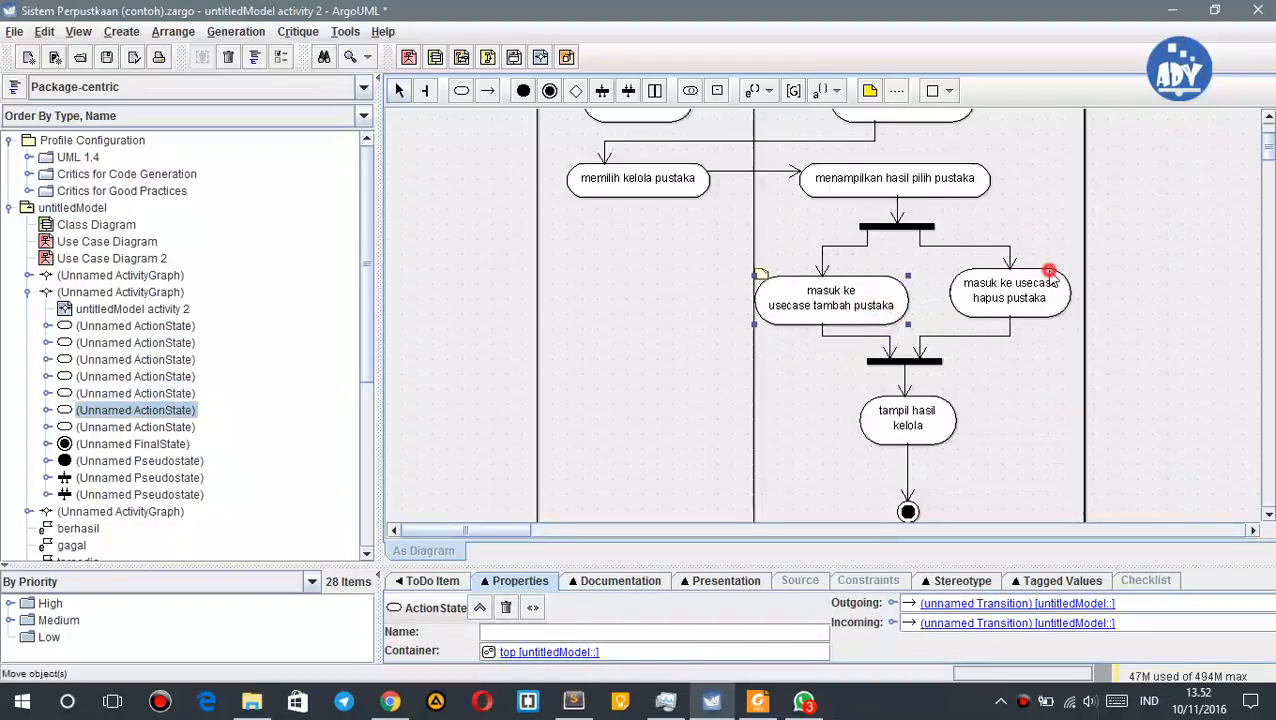
click(1050, 345)
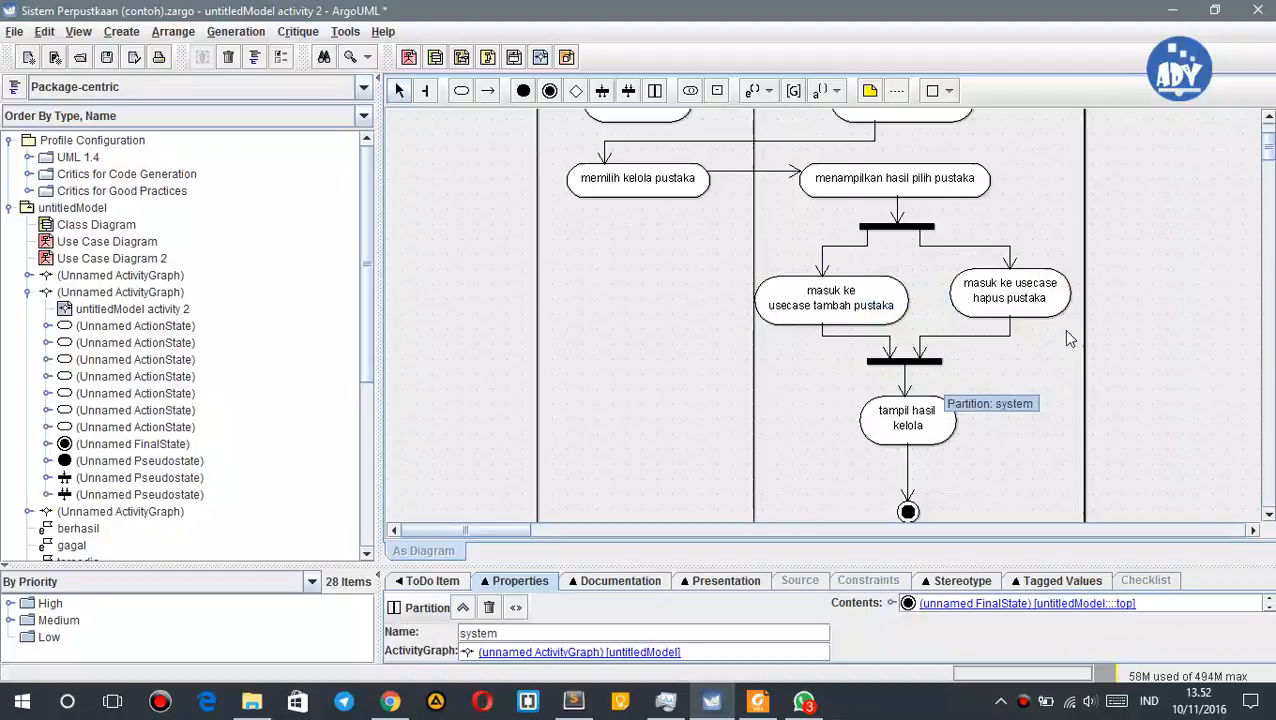
- Examine how the parallel branches join and continue through "tampil hasil kelola" to the final state
scroll(1042, 313, down, 3)
scroll(1042, 322, up, 3)
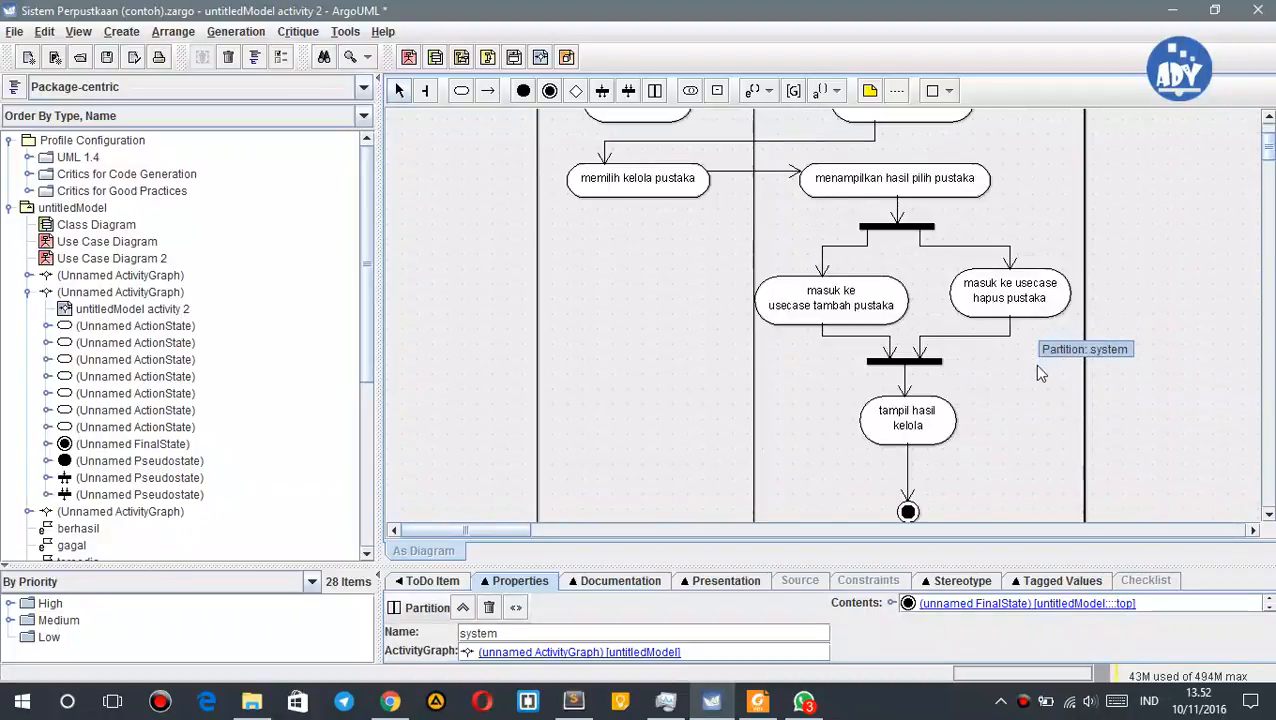
scroll(1035, 374, down, 3)
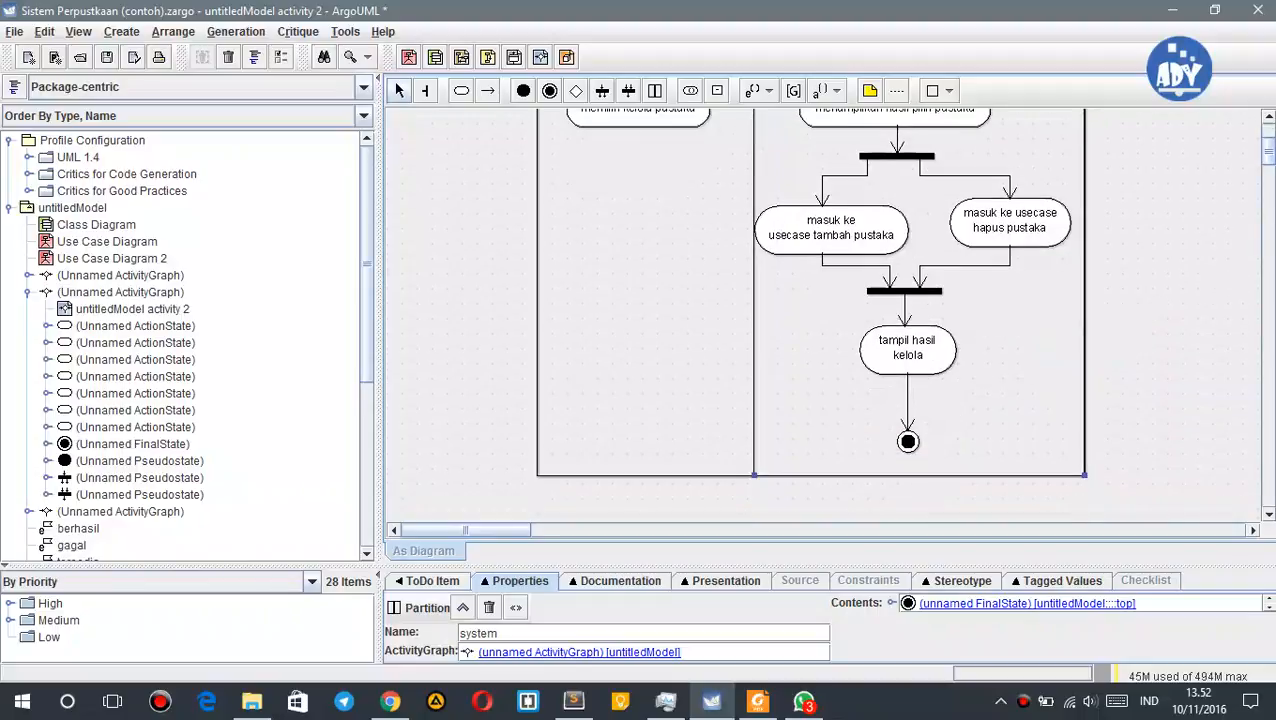
scroll(1268, 155, up, 1)
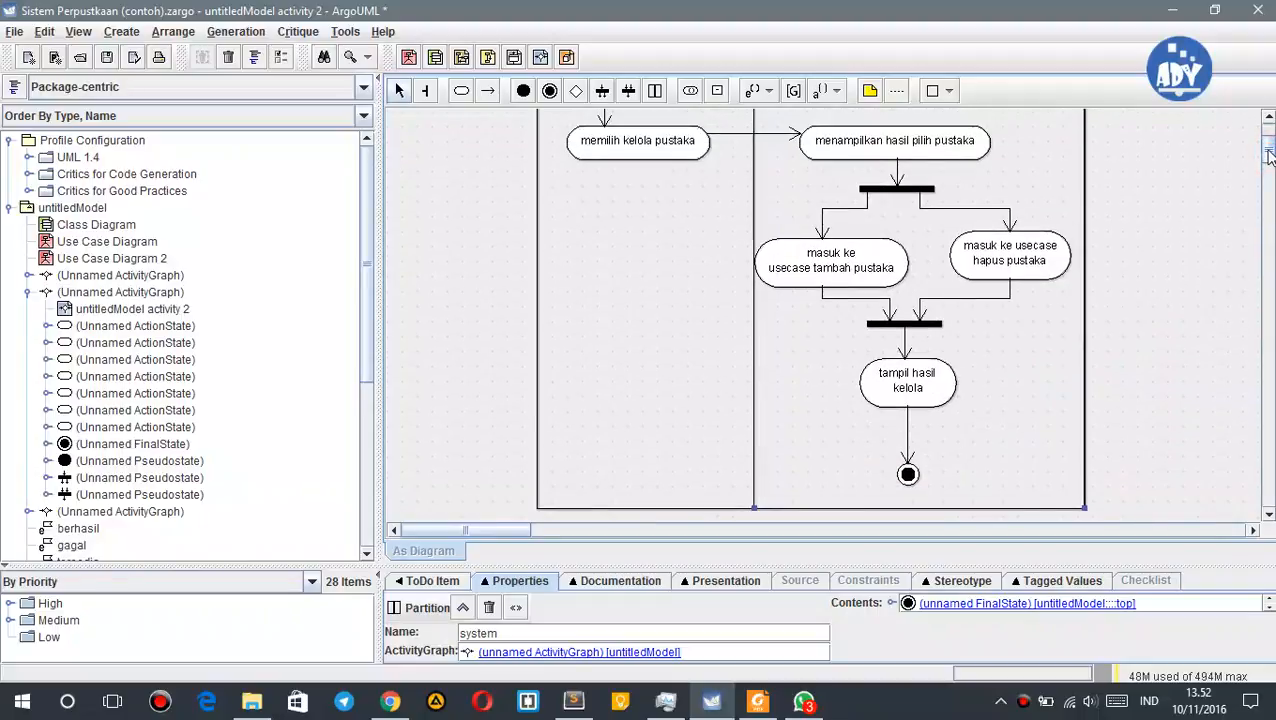
scroll(1268, 155, down, 1)
scroll(1268, 155, up, 2)
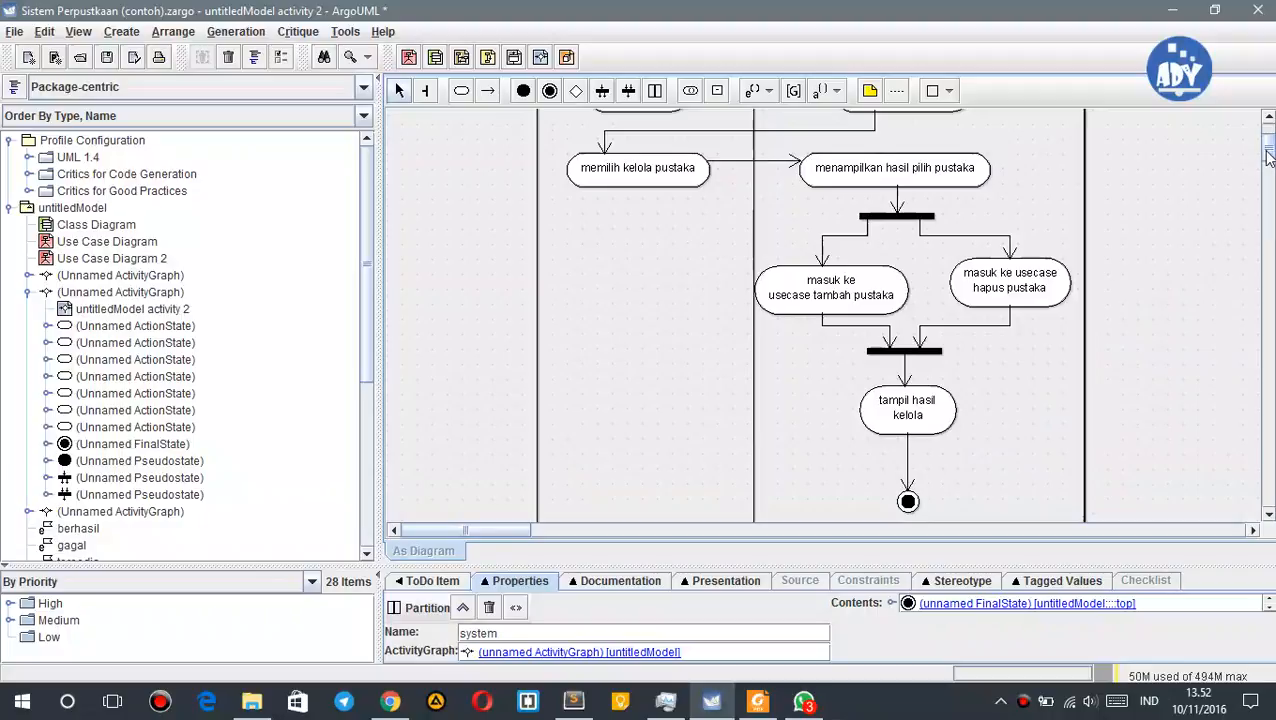
scroll(1268, 155, up, 1)
scroll(1268, 155, down, 2)
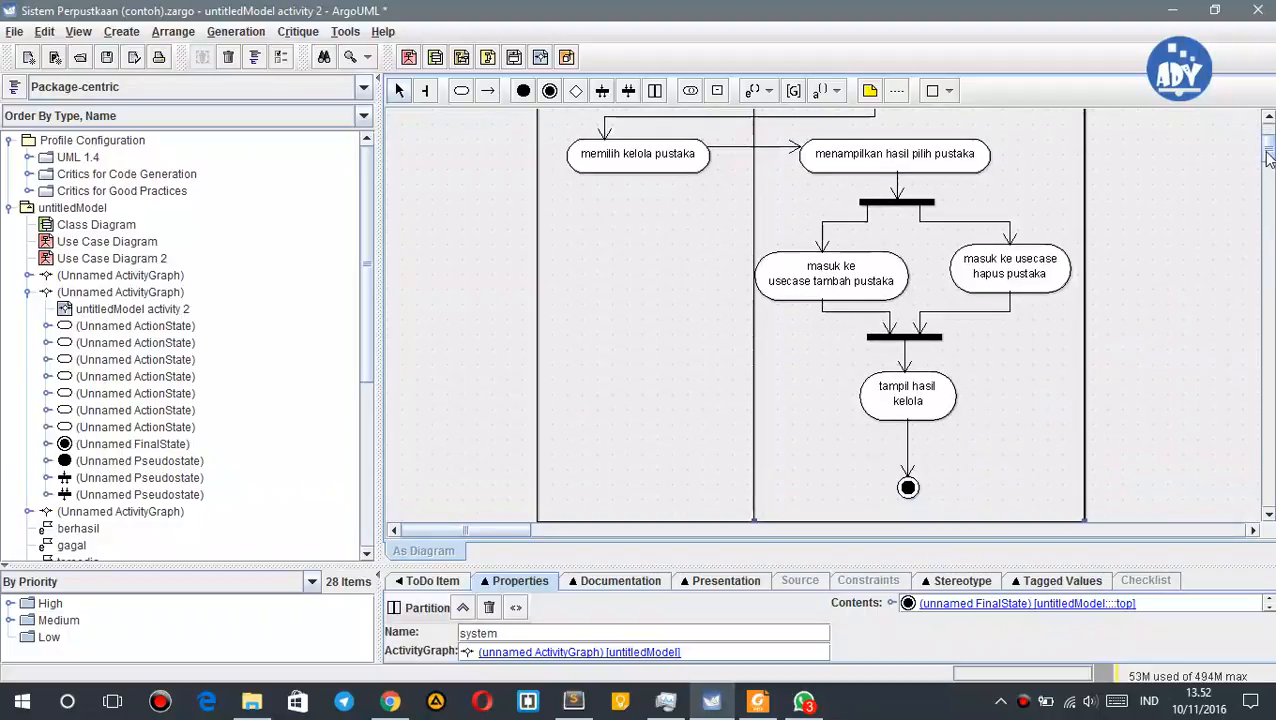
scroll(1264, 136, up, 1)
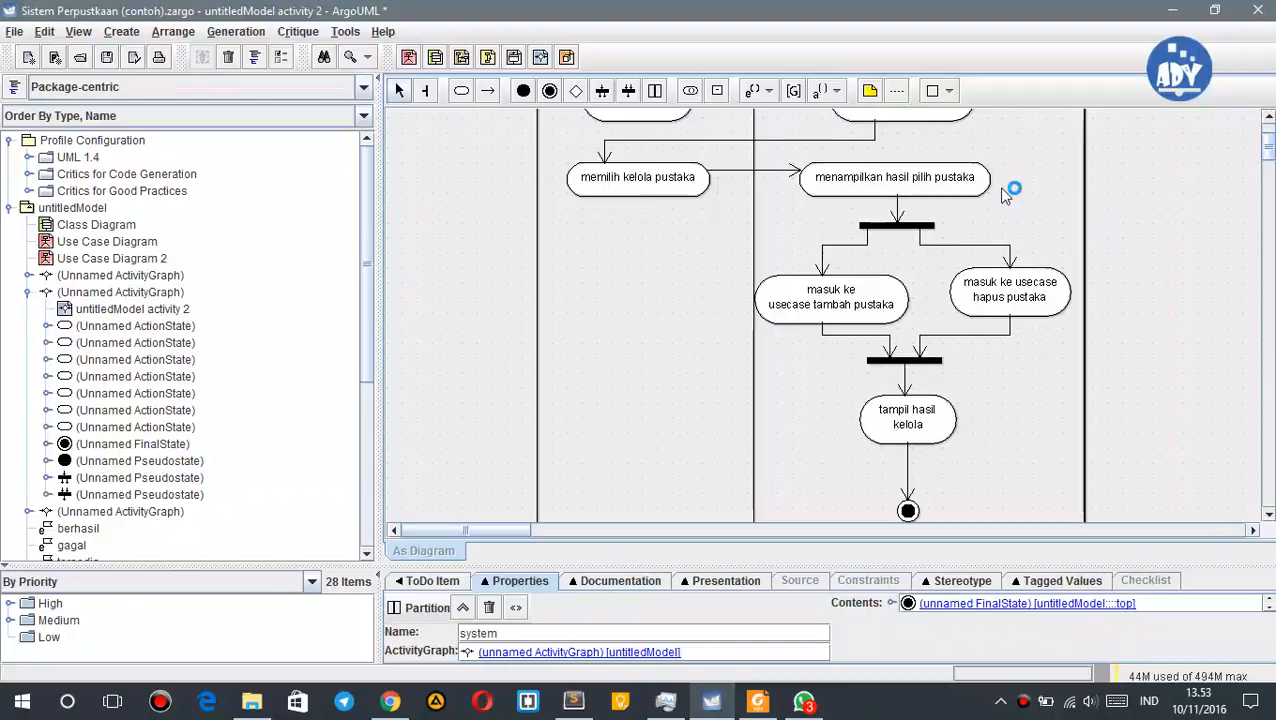
- Open Use Case Diagram 2 and inspect the Anggota actor with its linked use cases
click(100, 258)
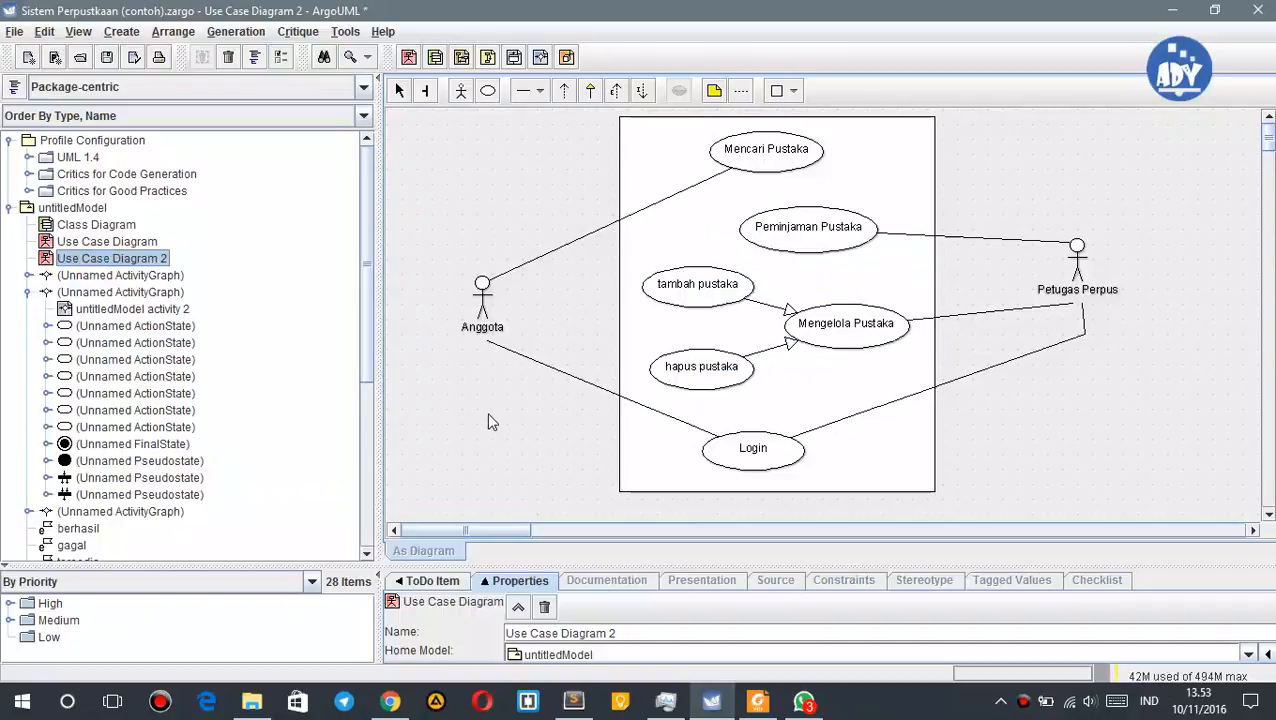
click(490, 306)
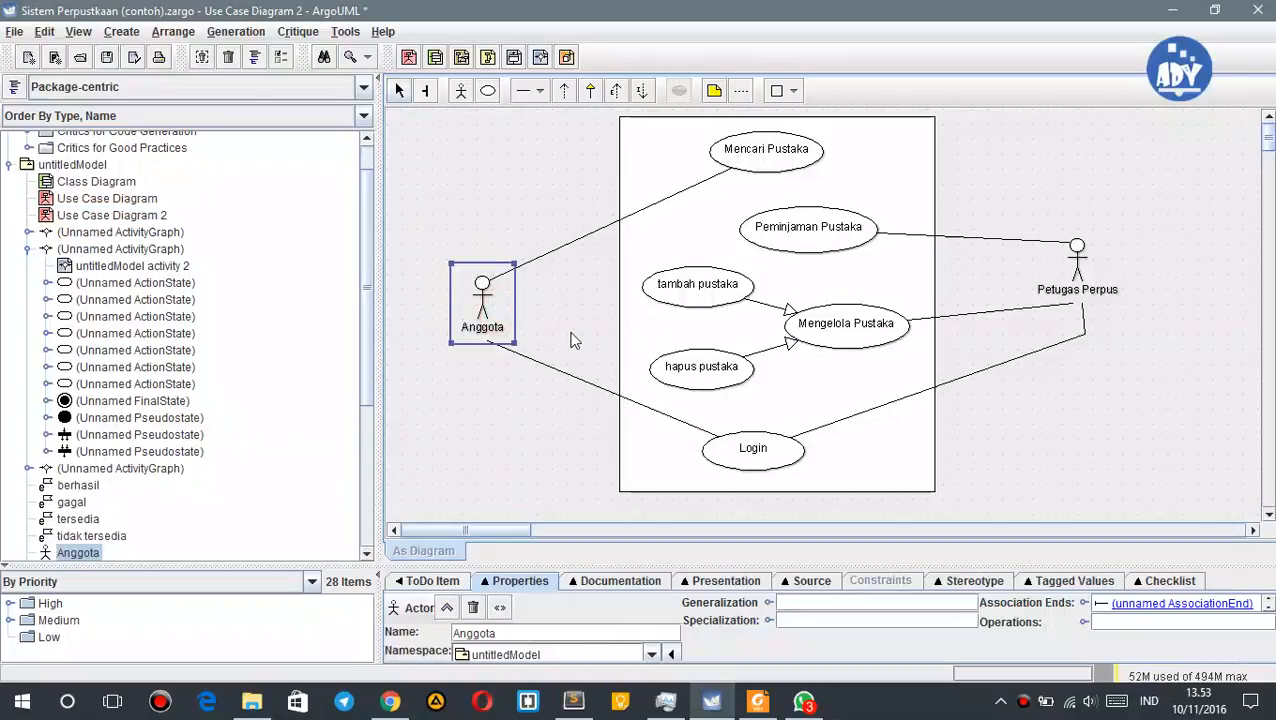
click(574, 340)
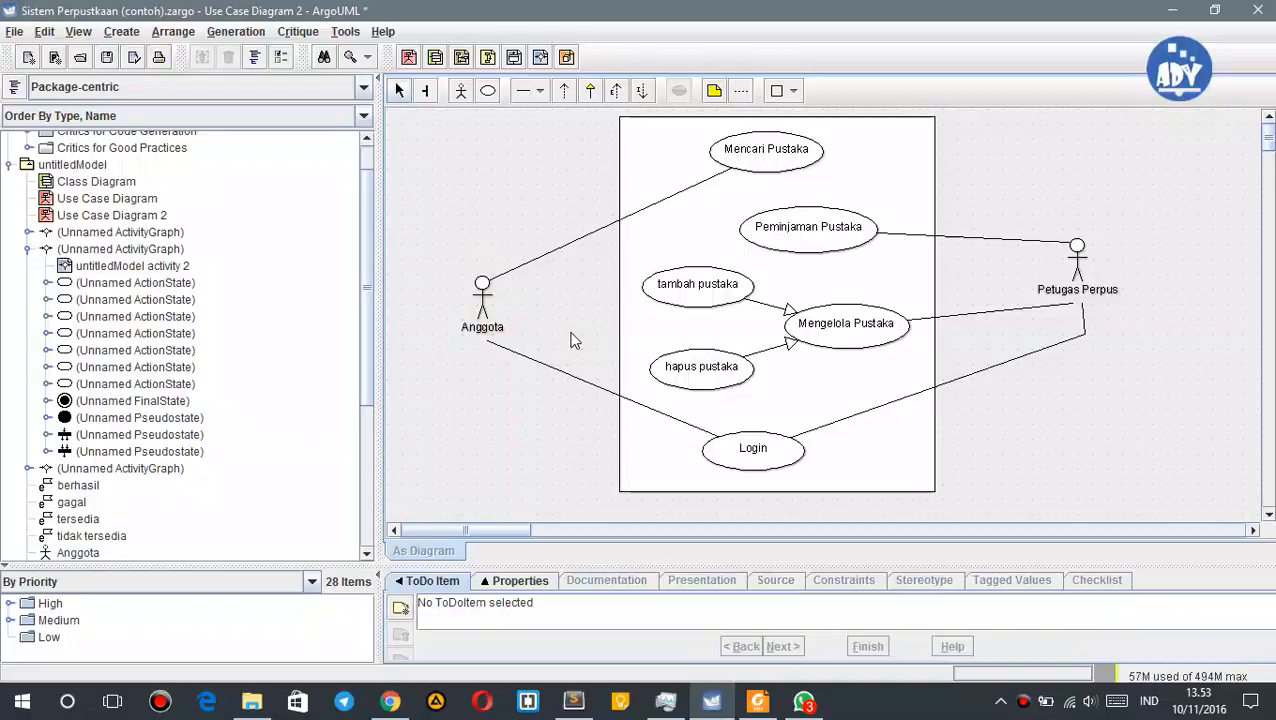
- Open the diagram untitledModel activity 3 and examine its flow through the availability decision down to the final state
click(28, 250)
click(28, 266)
click(112, 283)
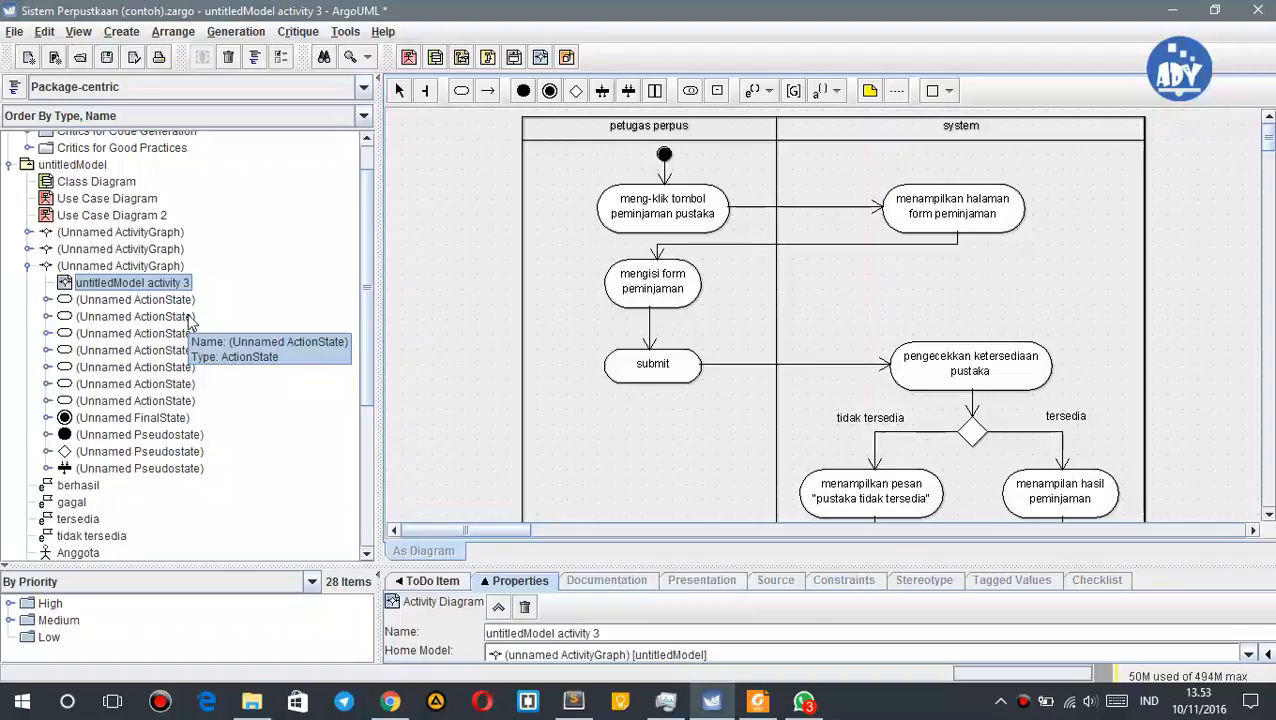
click(1268, 516)
click(1268, 516)
click(1268, 516)
click(1268, 516)
click(1268, 516)
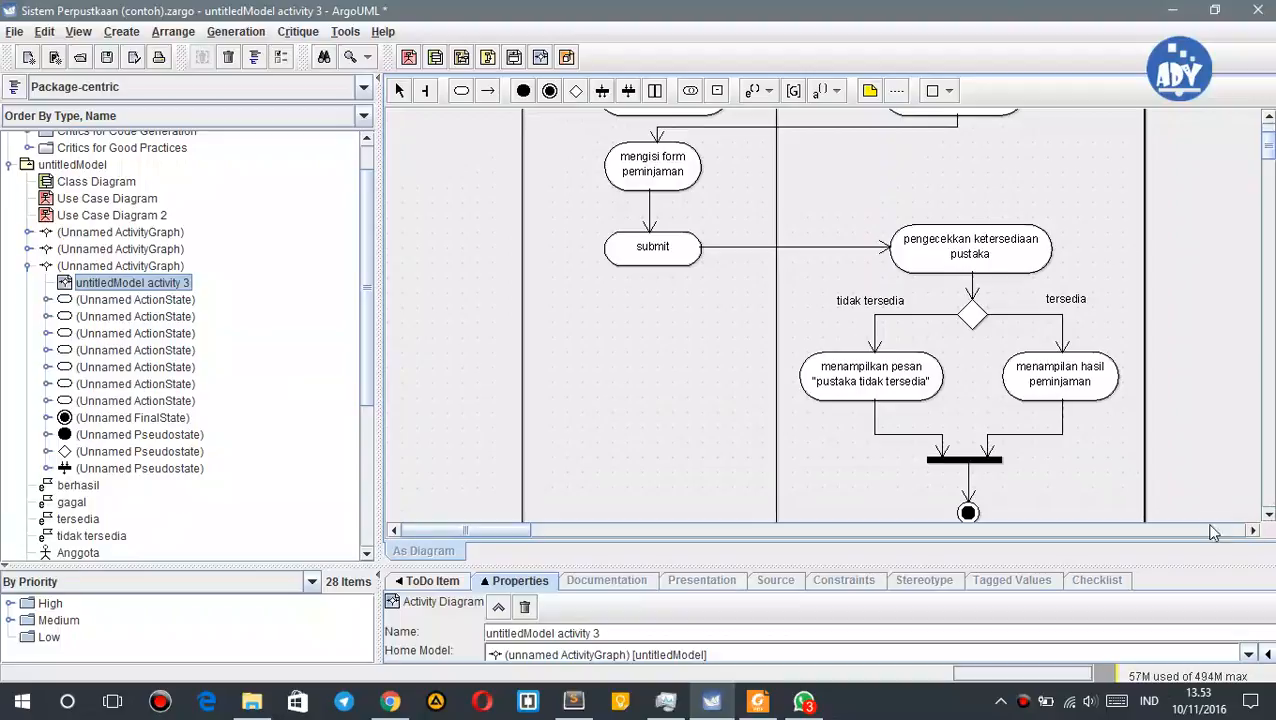
- Point out the decision node below "pengecekkan ketersediaan pustaka" that splits into tidak tersedia and tersedia
click(972, 316)
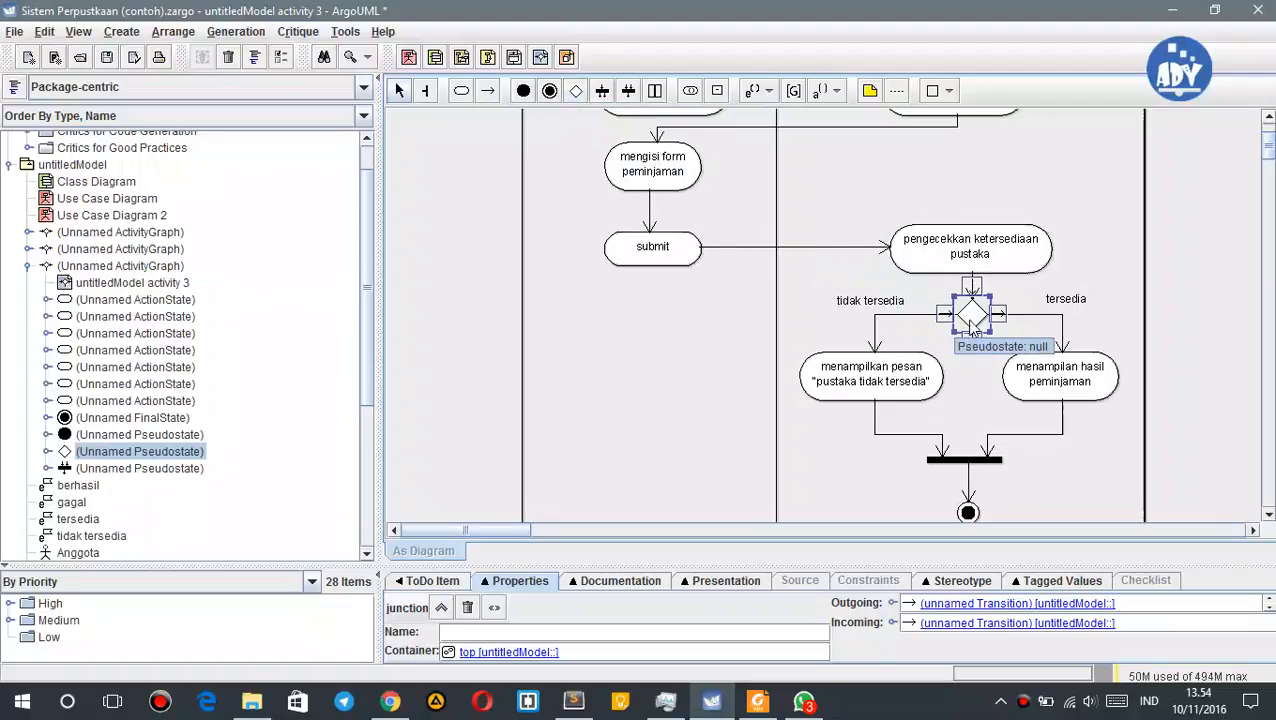
click(752, 343)
click(970, 316)
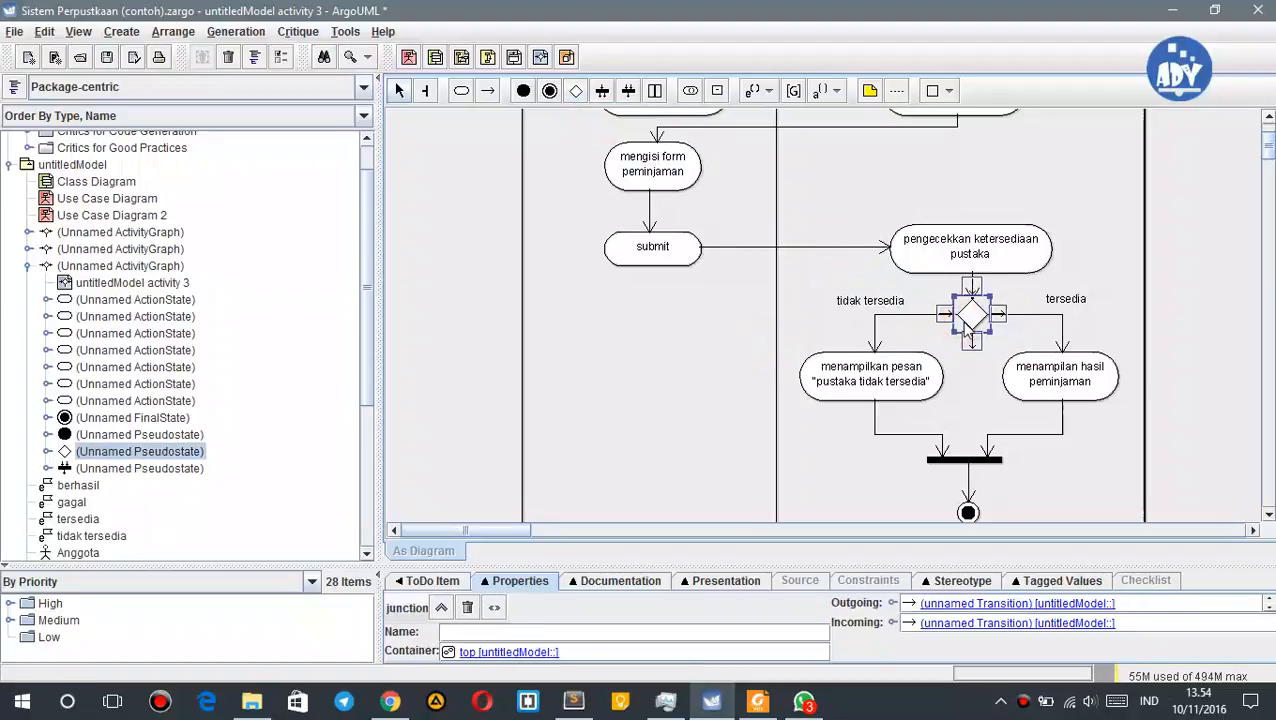
click(704, 314)
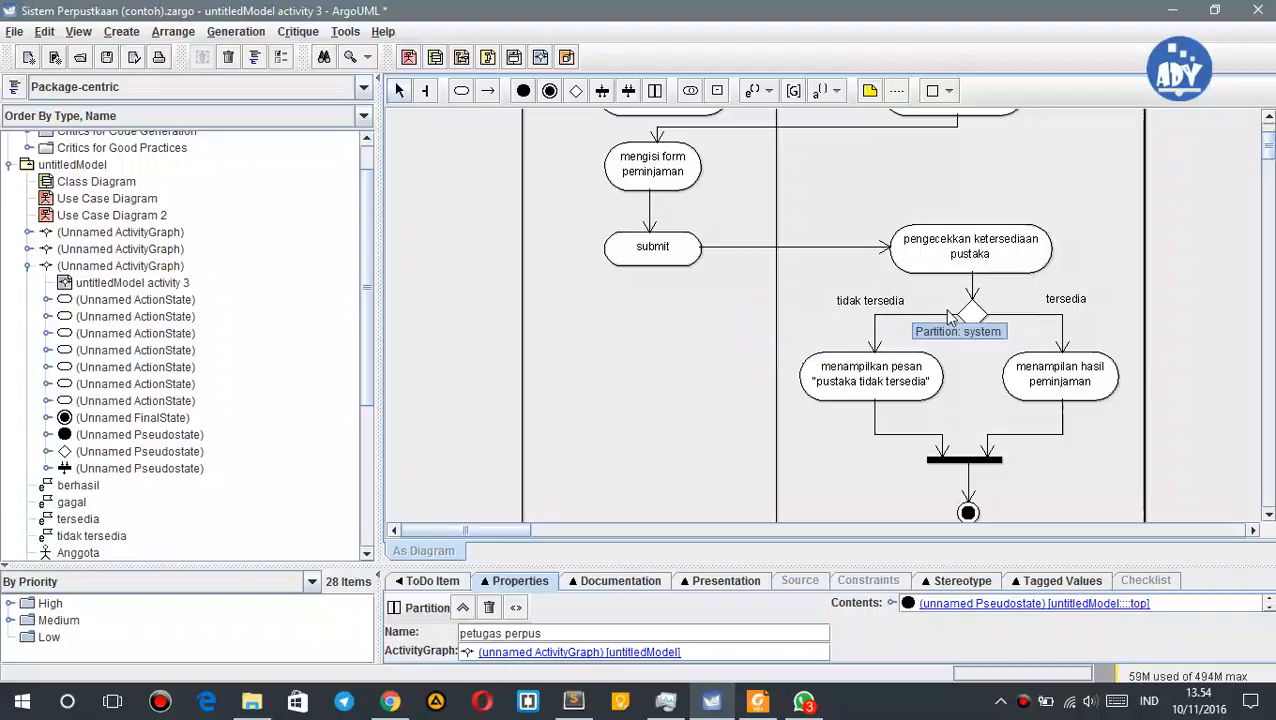
- Inspect the join bar, its incoming transition from "menampilan hasil peminjaman" and its outgoing transition to the final state
click(990, 460)
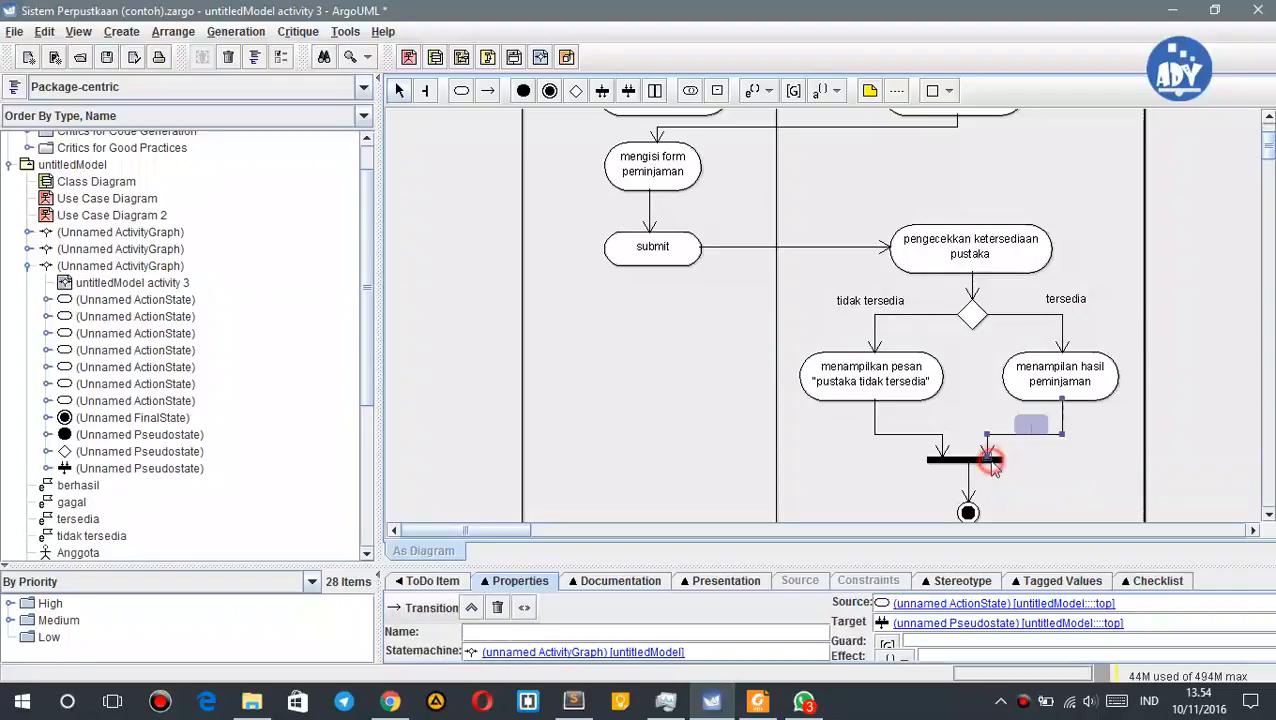
click(970, 460)
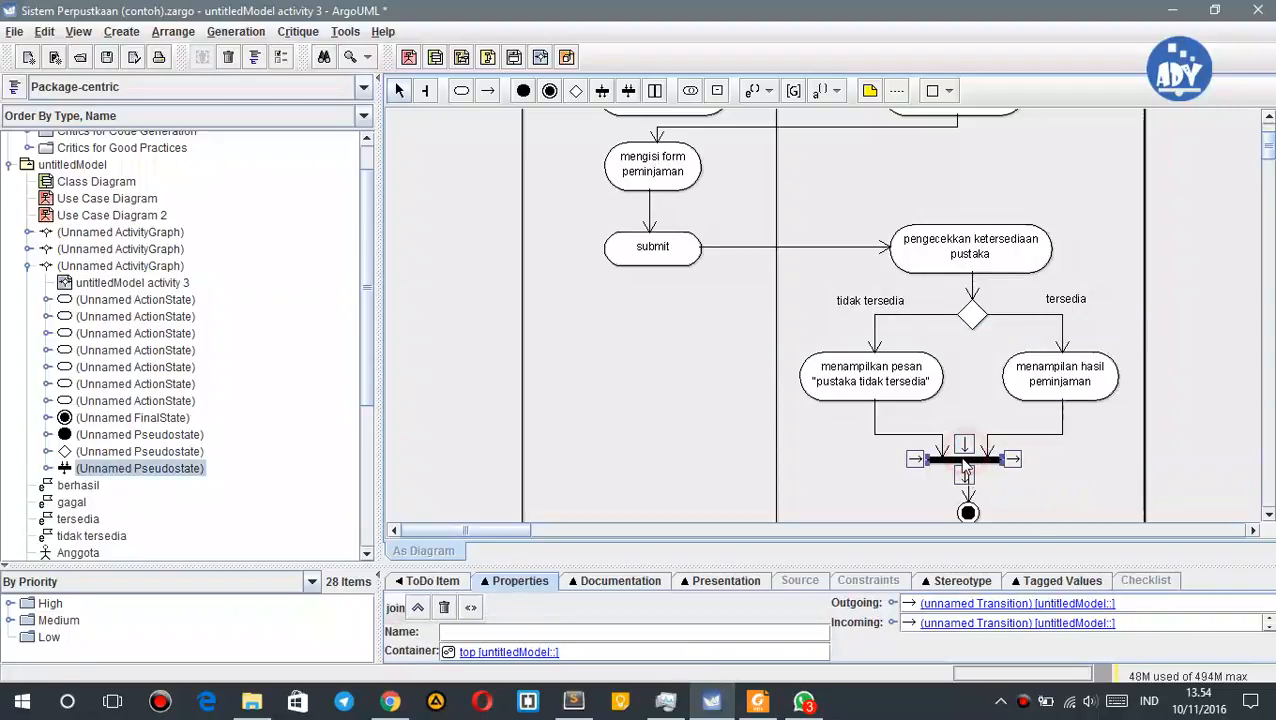
click(1062, 463)
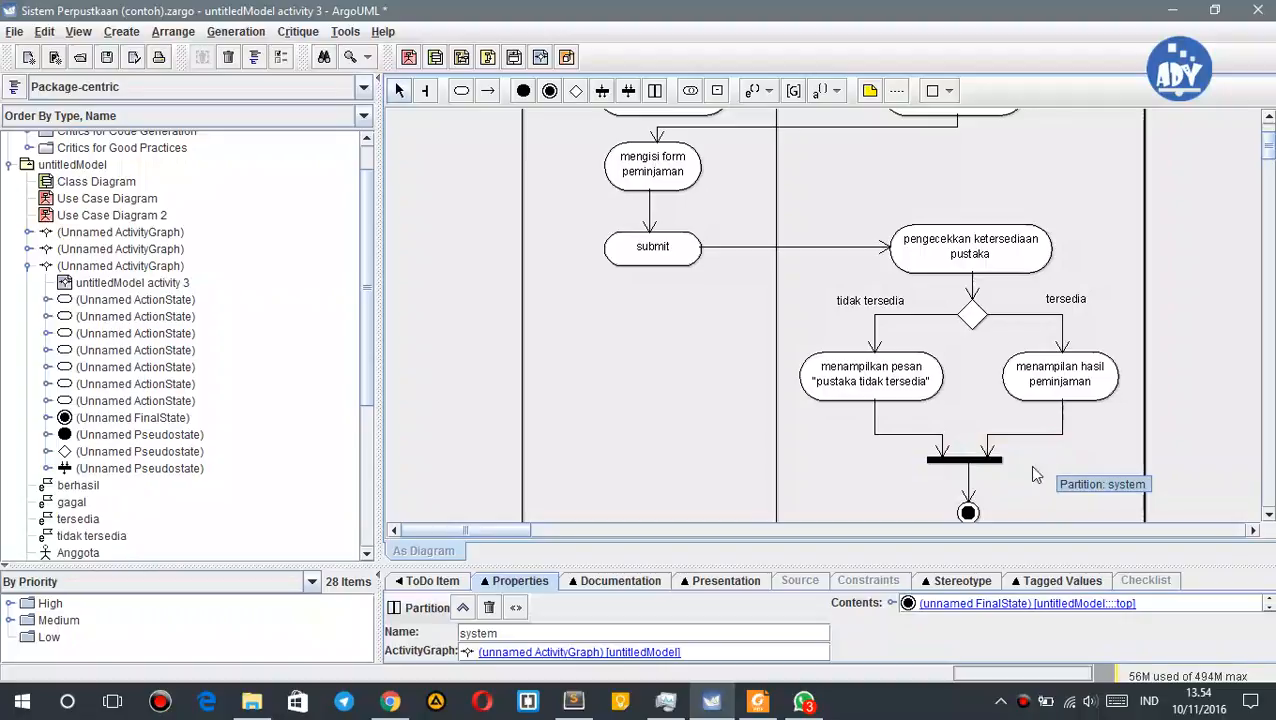
scroll(1056, 467, down, 2)
click(988, 392)
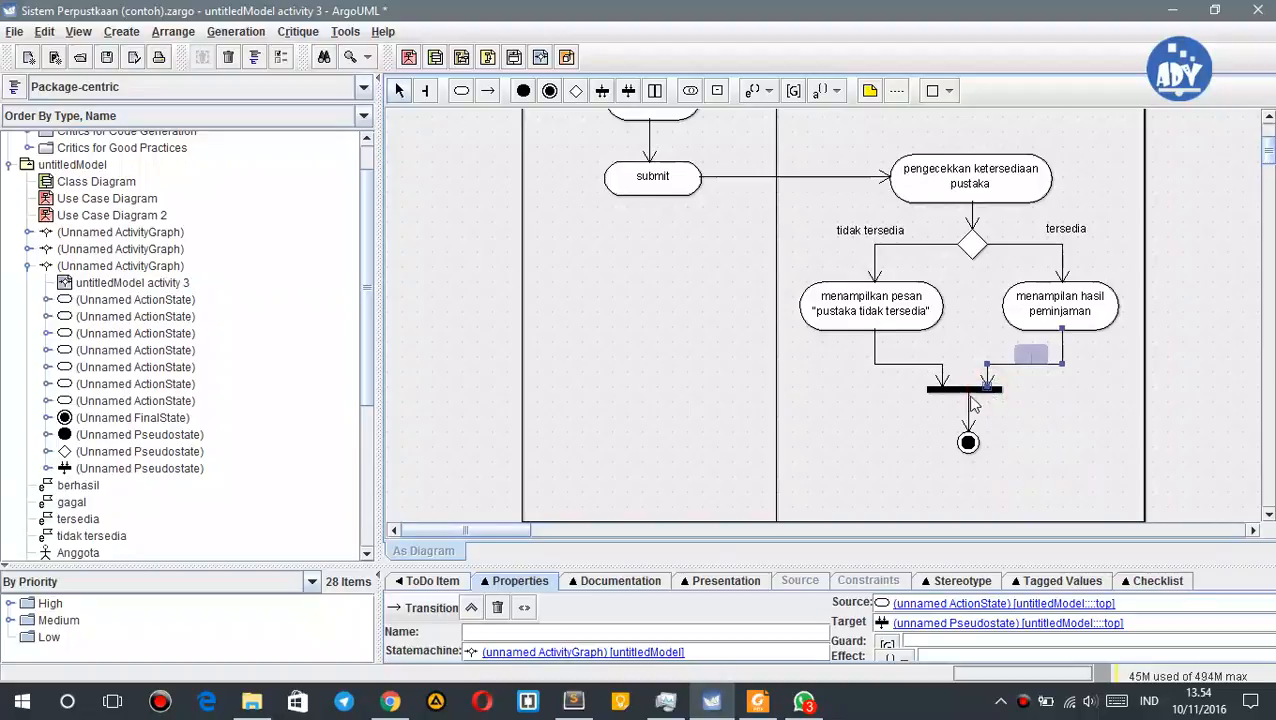
click(955, 391)
right_click(967, 398)
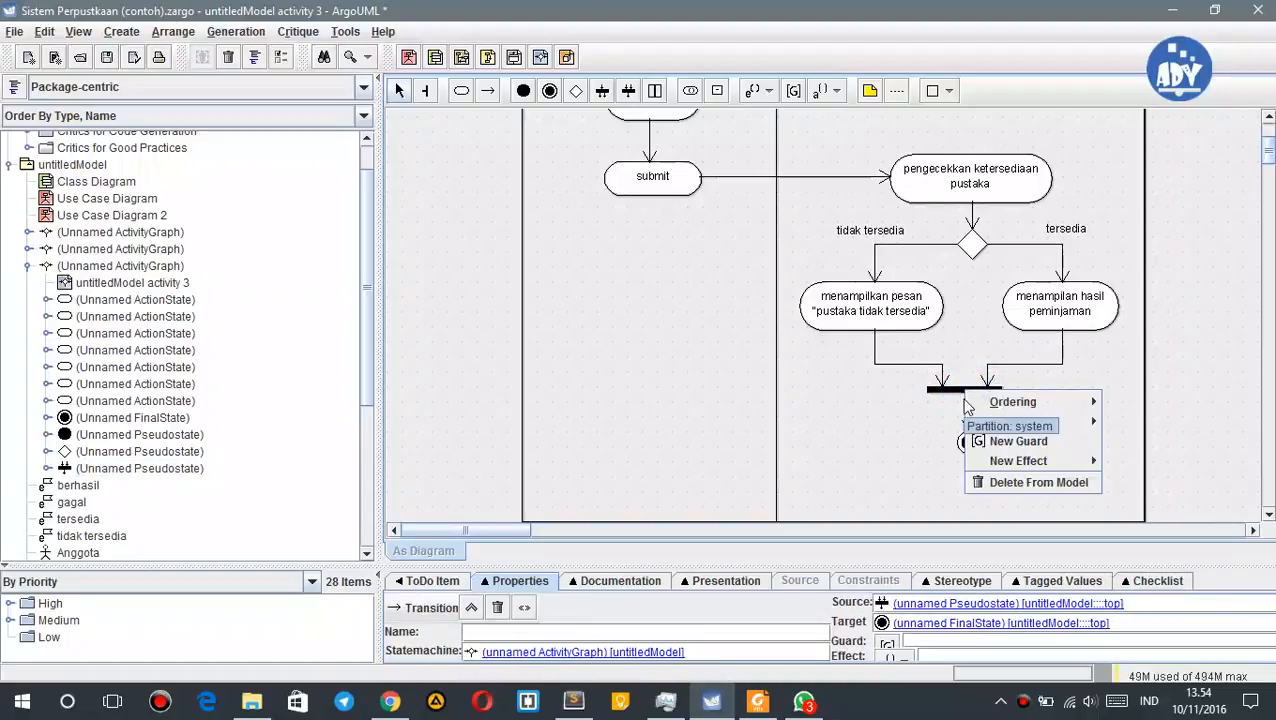
click(778, 477)
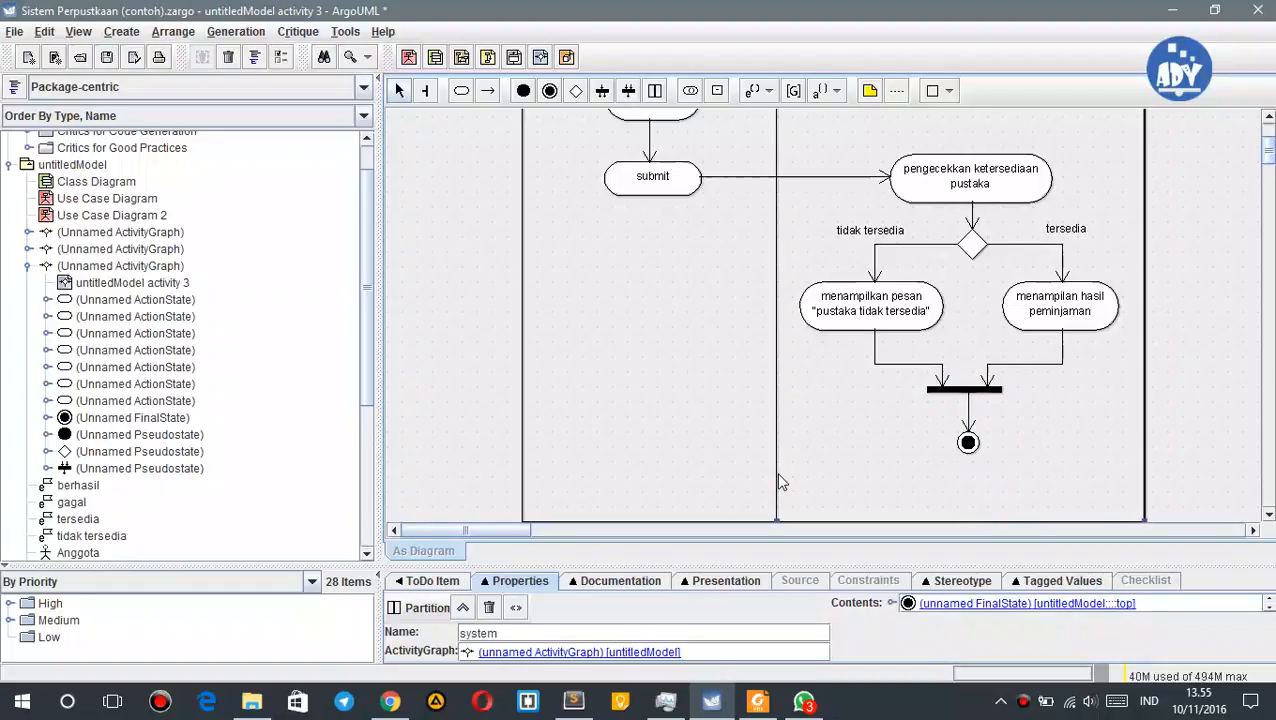
- Delete the transition to the final state and the join bar above it from the model
click(998, 390)
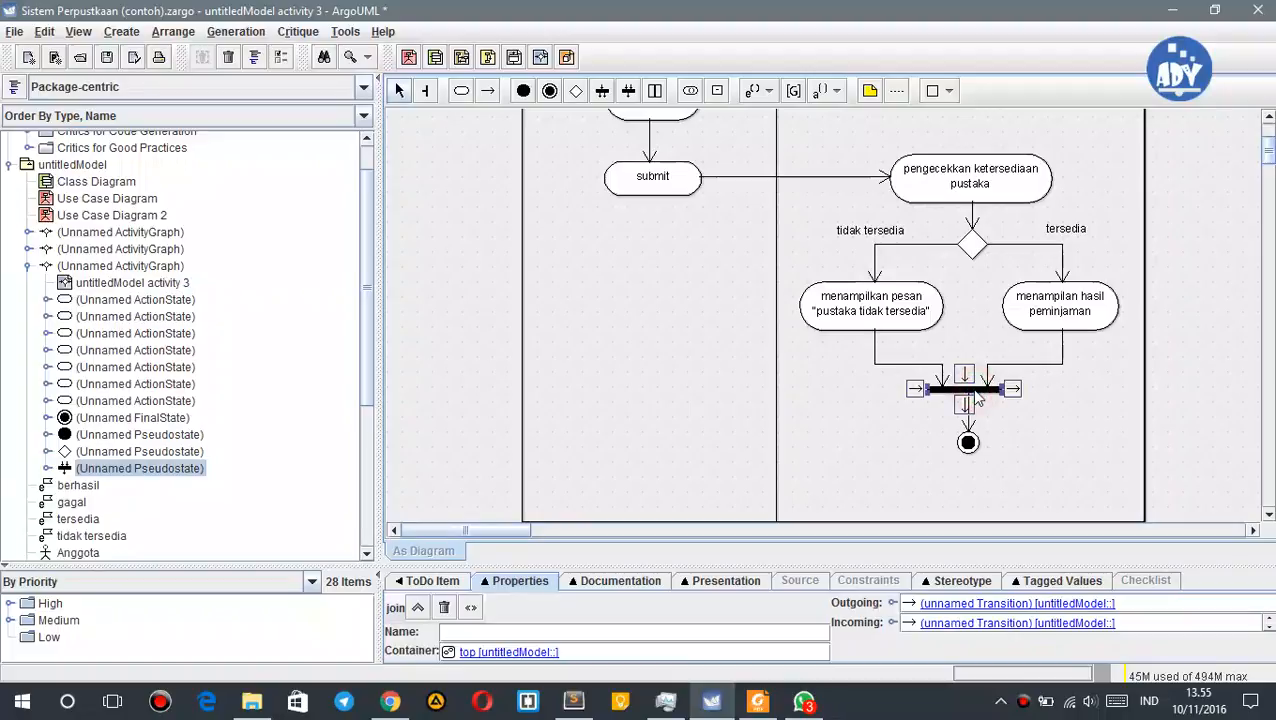
right_click(975, 398)
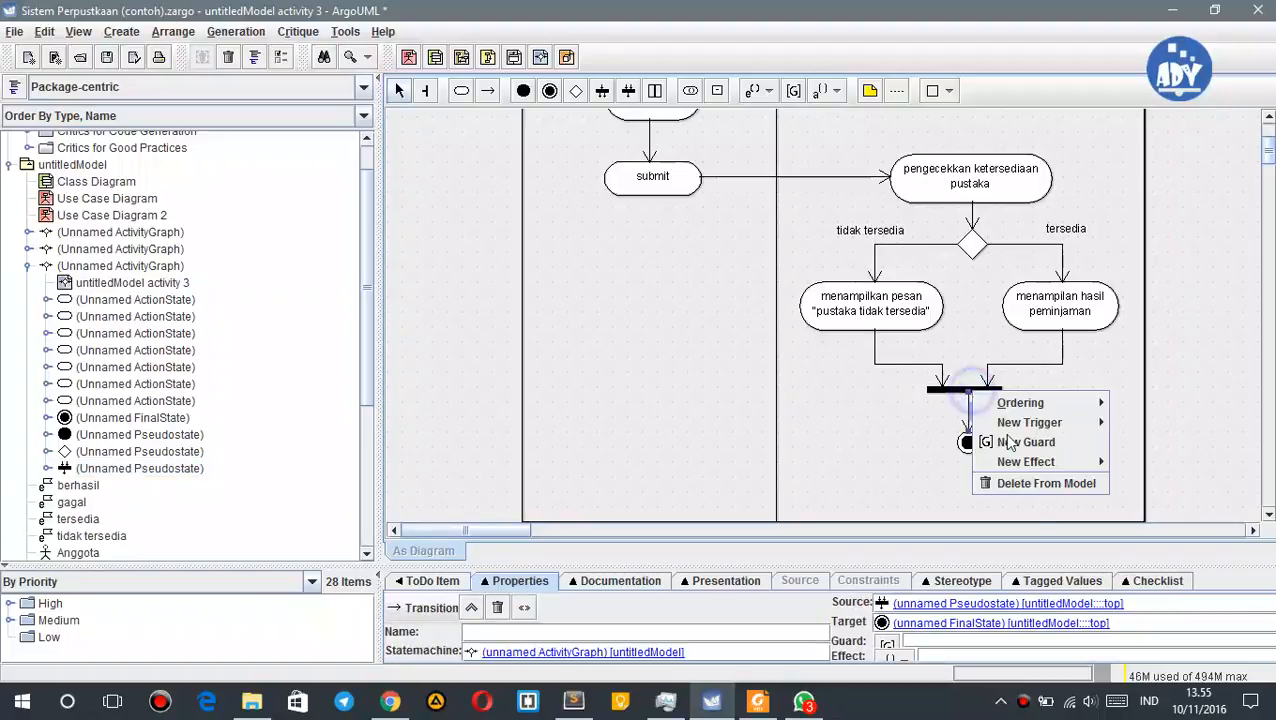
click(1042, 488)
right_click(955, 393)
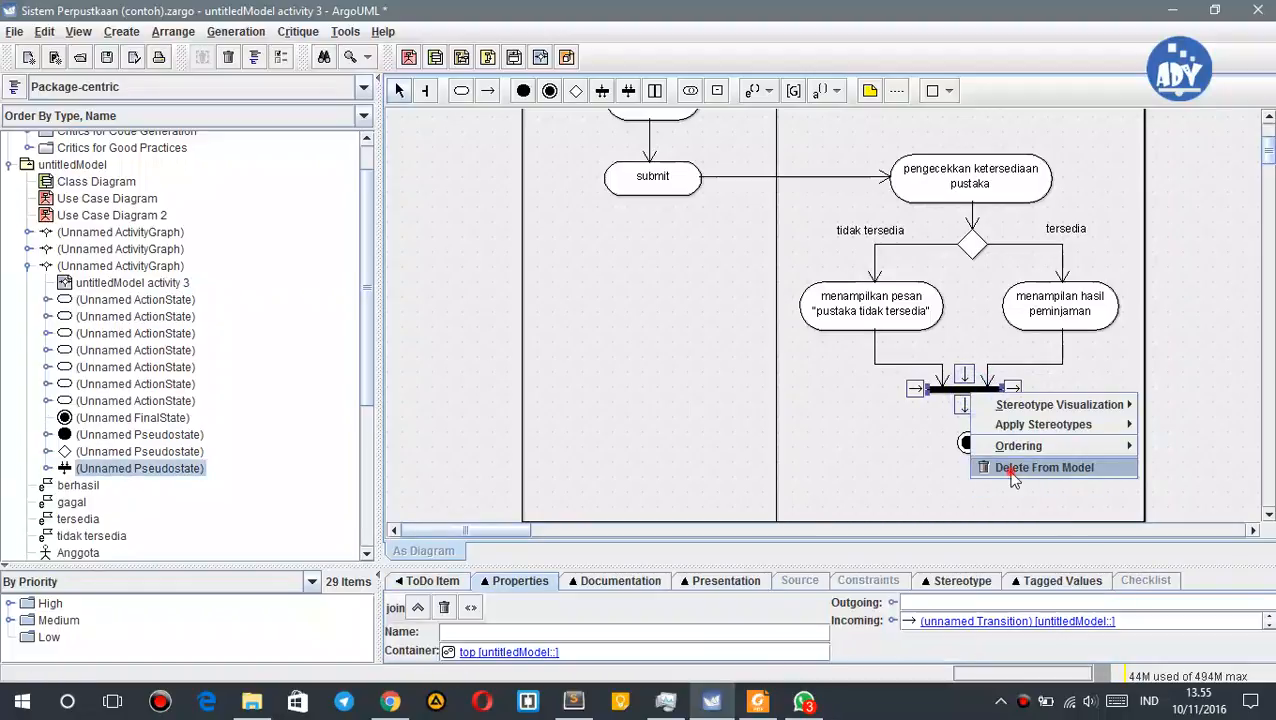
click(1040, 466)
- Place a new junction above the final state, between the two result activities
click(575, 91)
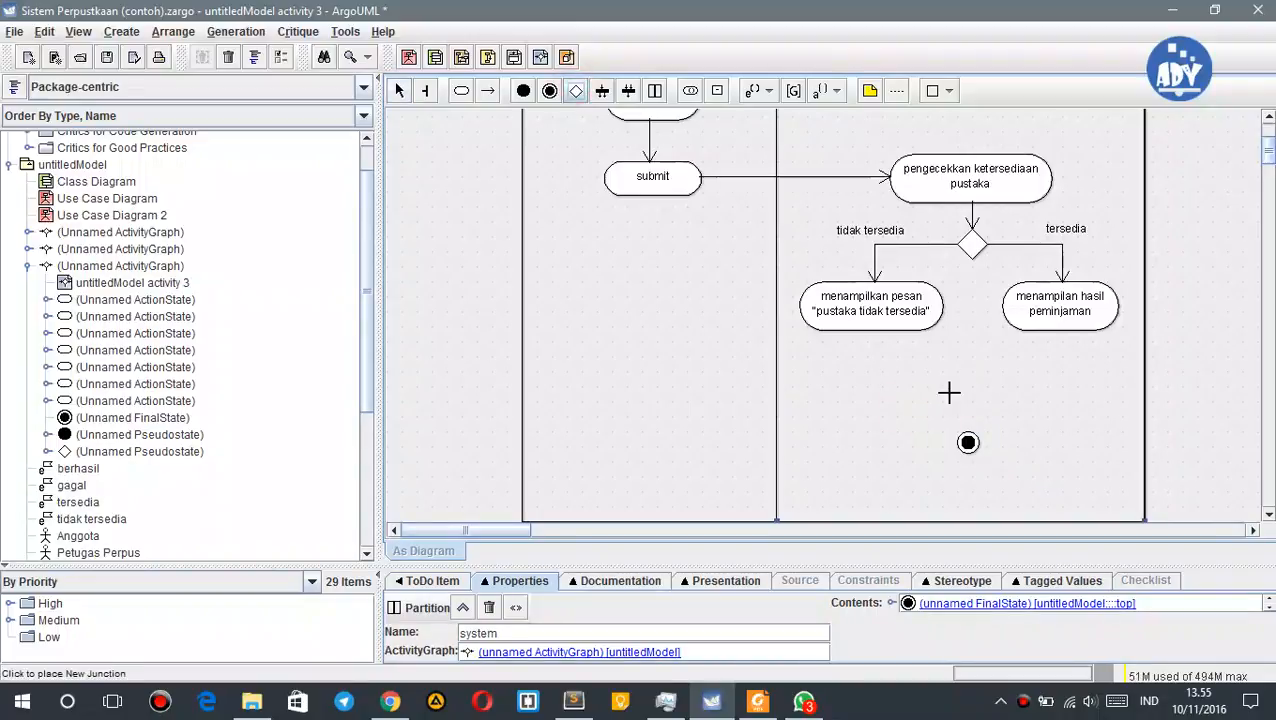
click(962, 378)
click(1042, 396)
- Draw transitions from both result activities to the new junction and from the junction to the final state
click(487, 91)
drag(878, 328, 965, 386)
click(1042, 321)
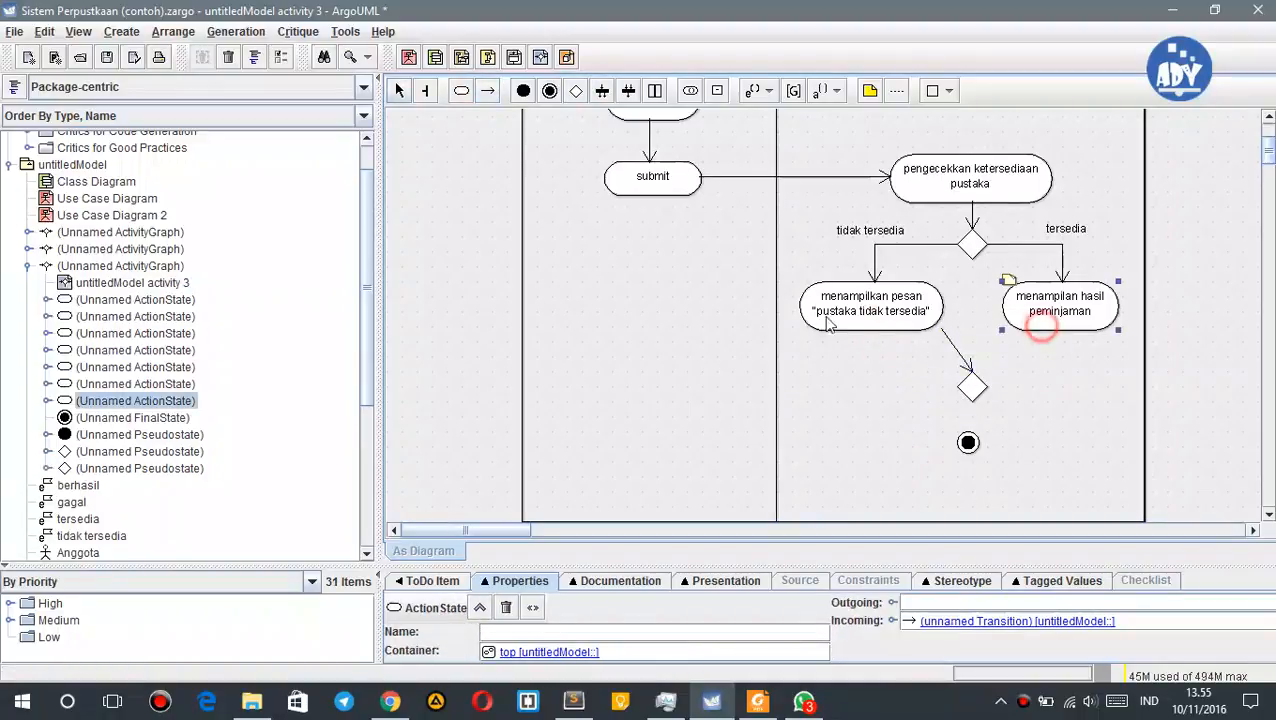
click(487, 91)
drag(1058, 335, 982, 387)
click(487, 90)
drag(972, 388, 968, 443)
click(1051, 408)
- Bend both incoming transitions at right angles so they enter the lower junction from its two sides
click(966, 356)
click(951, 342)
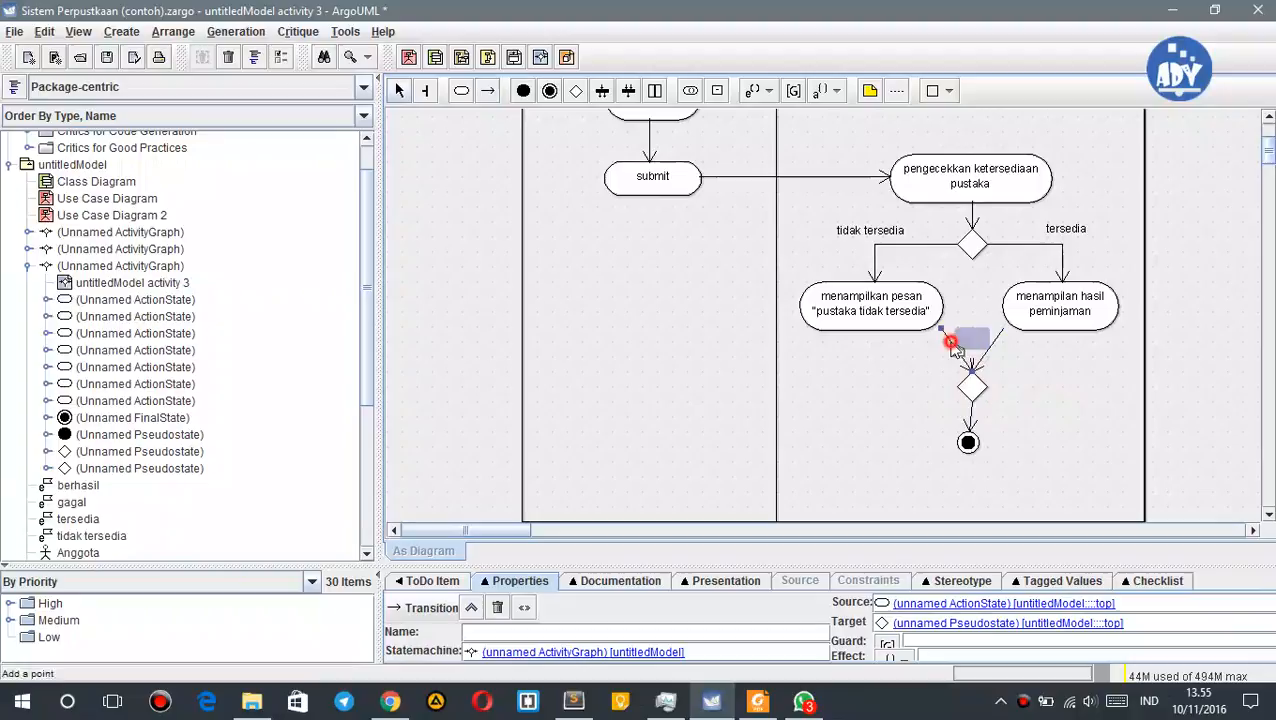
drag(951, 342, 890, 388)
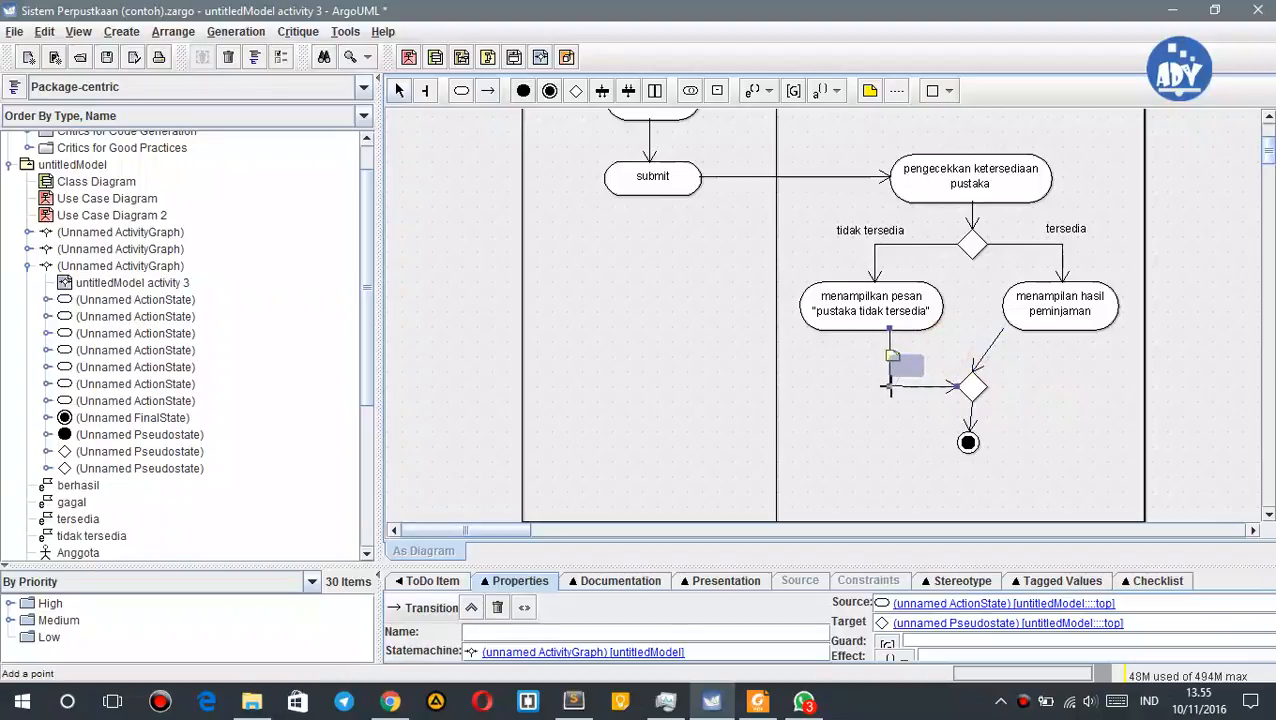
click(988, 348)
drag(990, 350, 1061, 387)
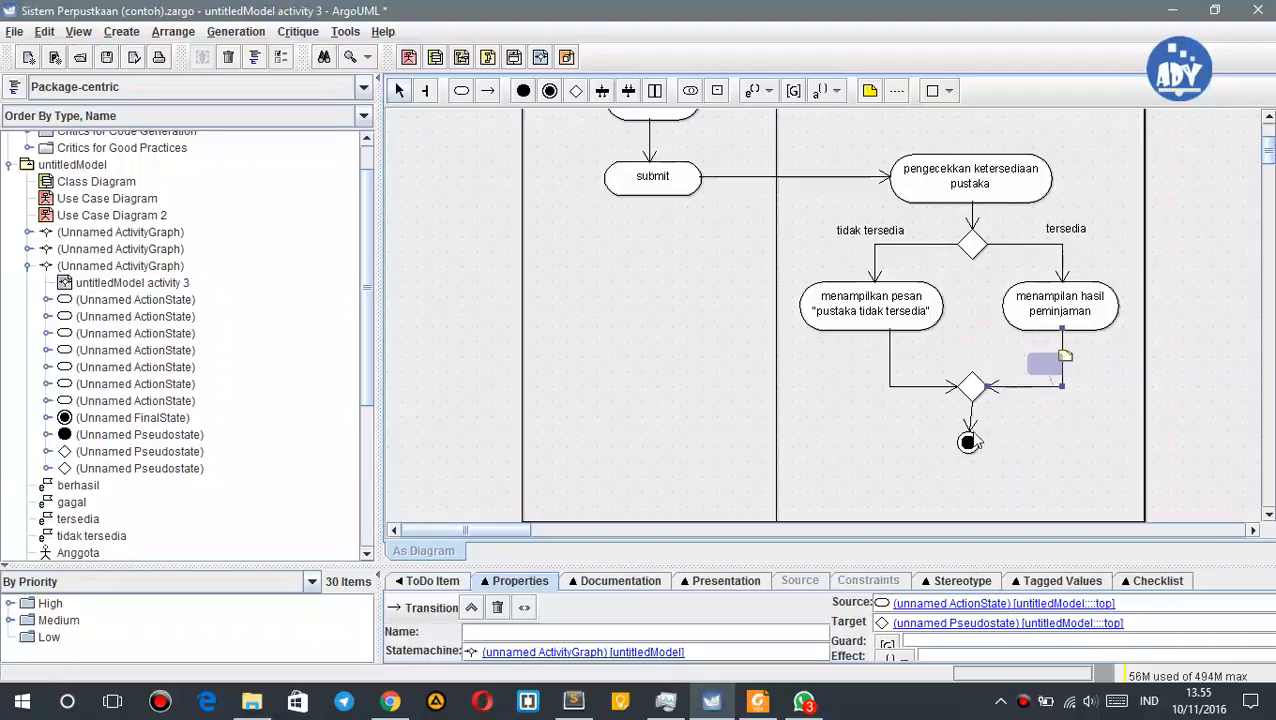
- Shift the final state and the lower junction into vertical alignment so the transition between them is straight
drag(966, 448, 975, 455)
click(1030, 421)
click(979, 441)
click(976, 430)
click(971, 389)
mouse_move(971, 389)
mouse_down()
mouse_move(973, 377)
mouse_move(974, 389)
mouse_up()
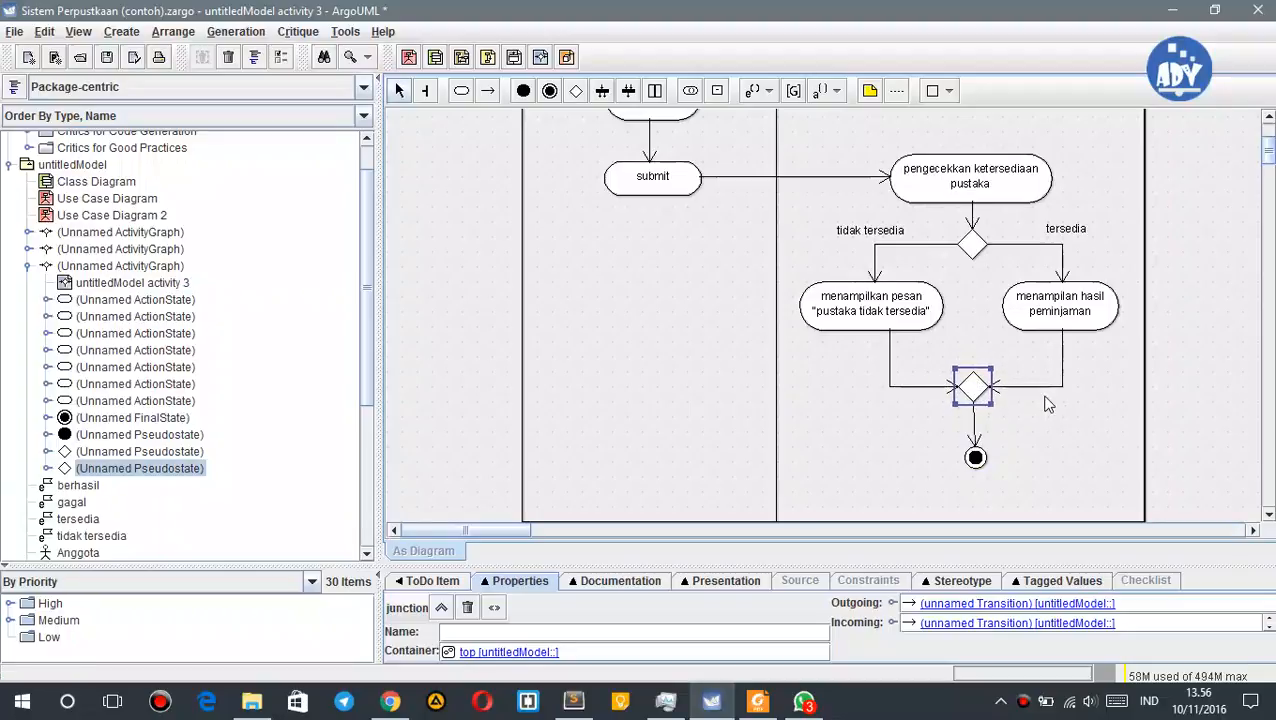
click(1041, 416)
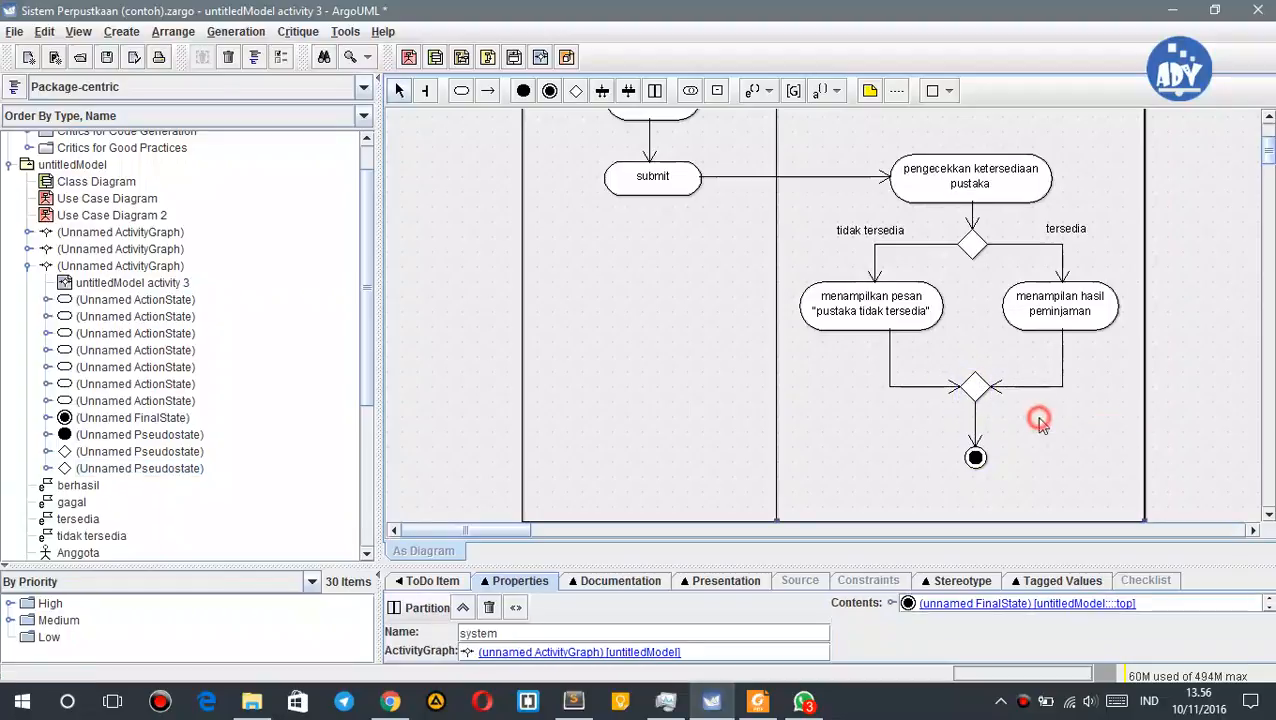
- Move the bend of the transition leaving "menampilkan pesan pustaka tidak tersedia" outward to line up with the branch above
click(890, 355)
drag(888, 386, 874, 390)
click(1033, 408)
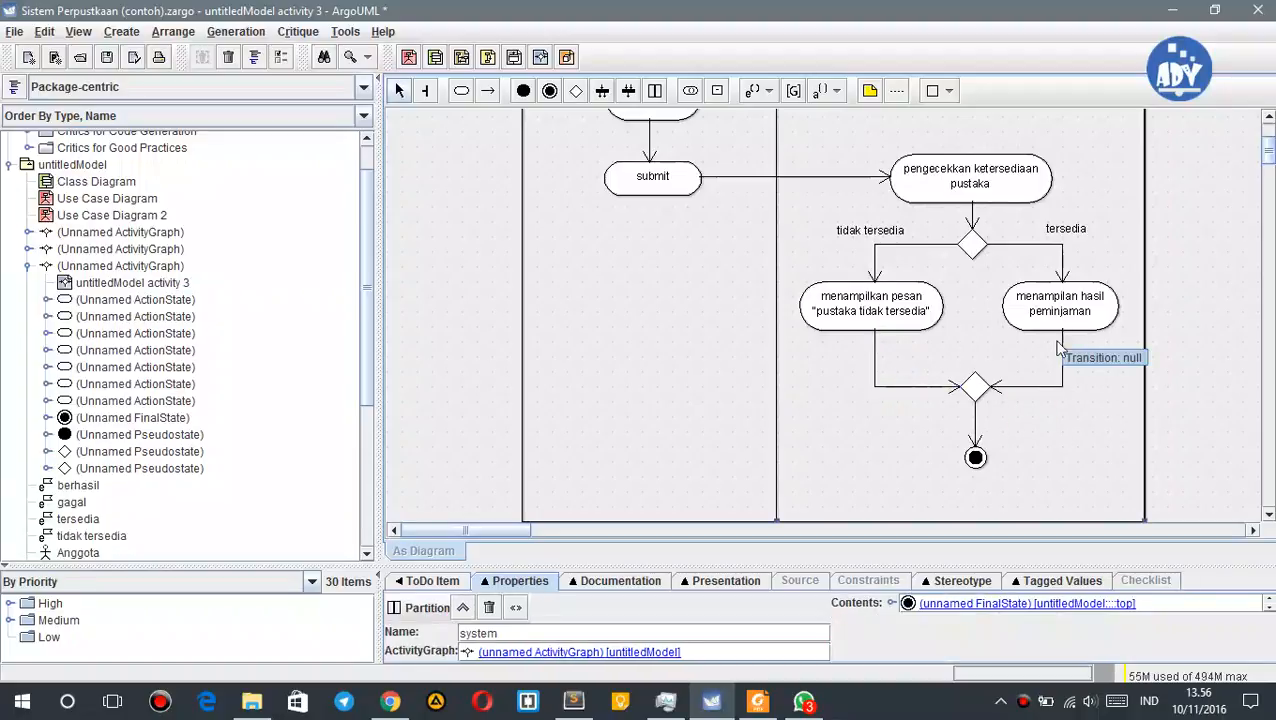
- Review the complete borrowing flow across both swimlanes and save the project
scroll(726, 222, up, 5)
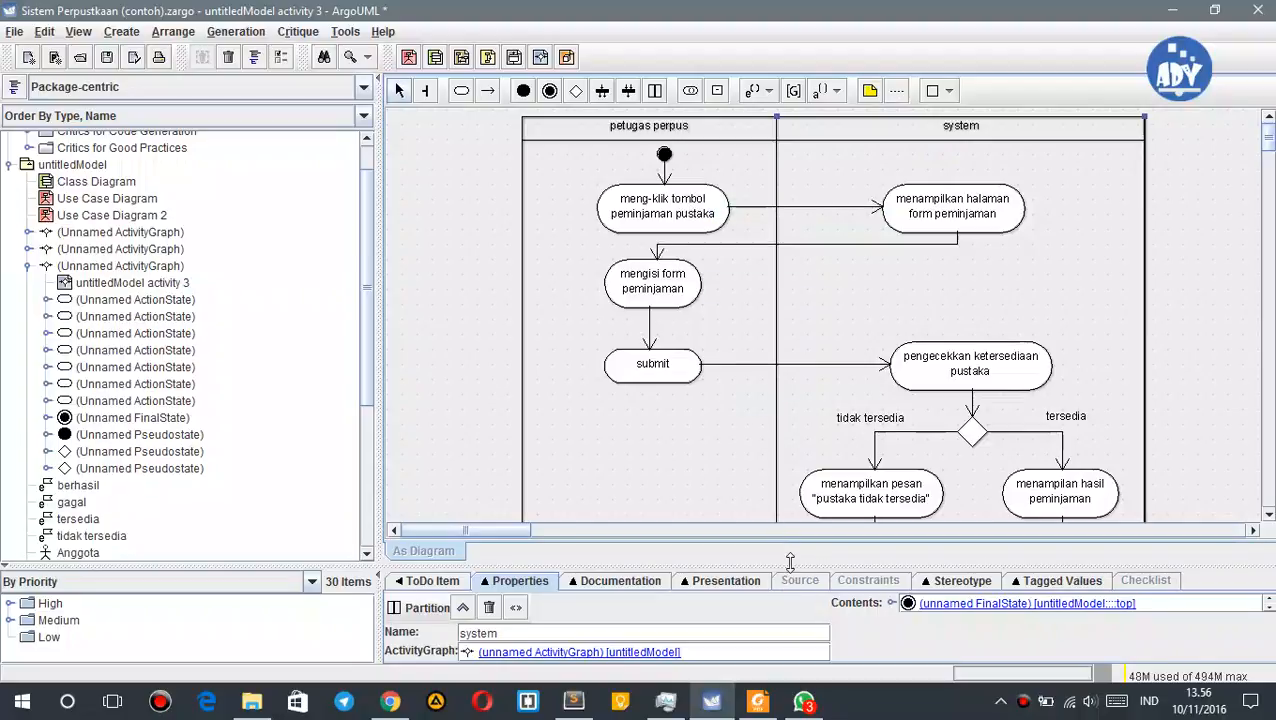
scroll(826, 270, down, 5)
scroll(877, 248, up, 5)
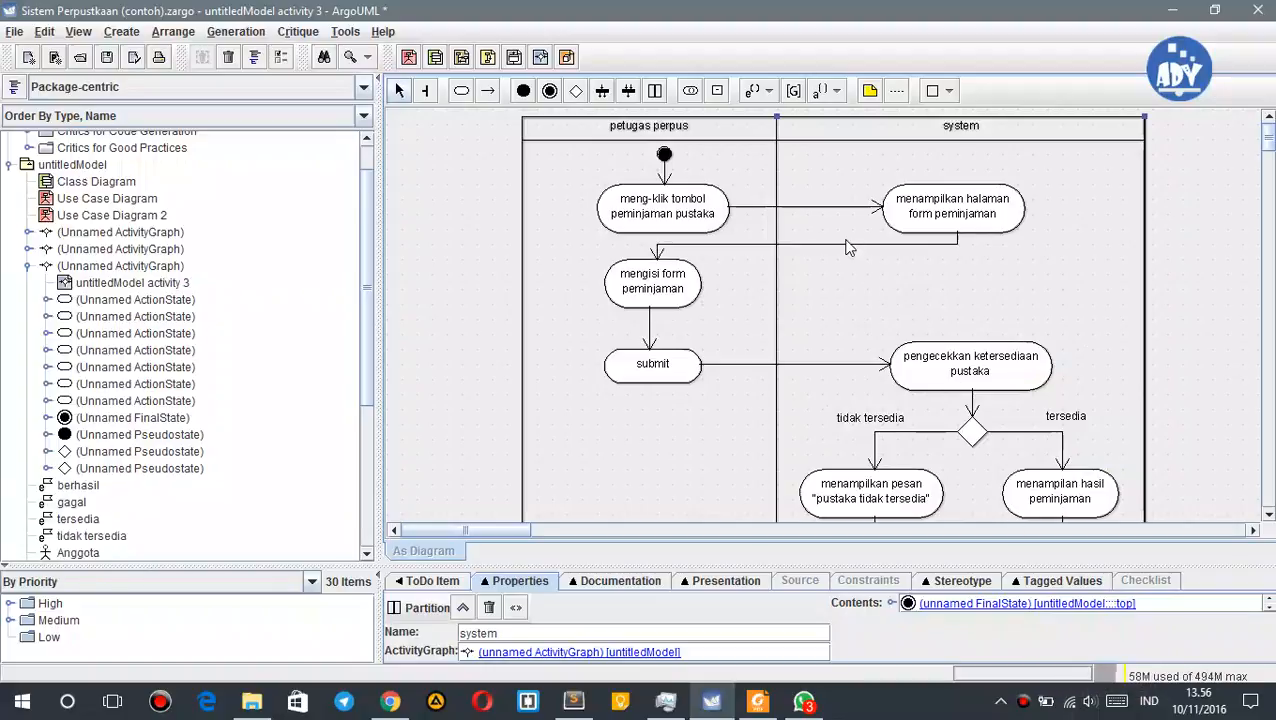
key(ctrl+s)
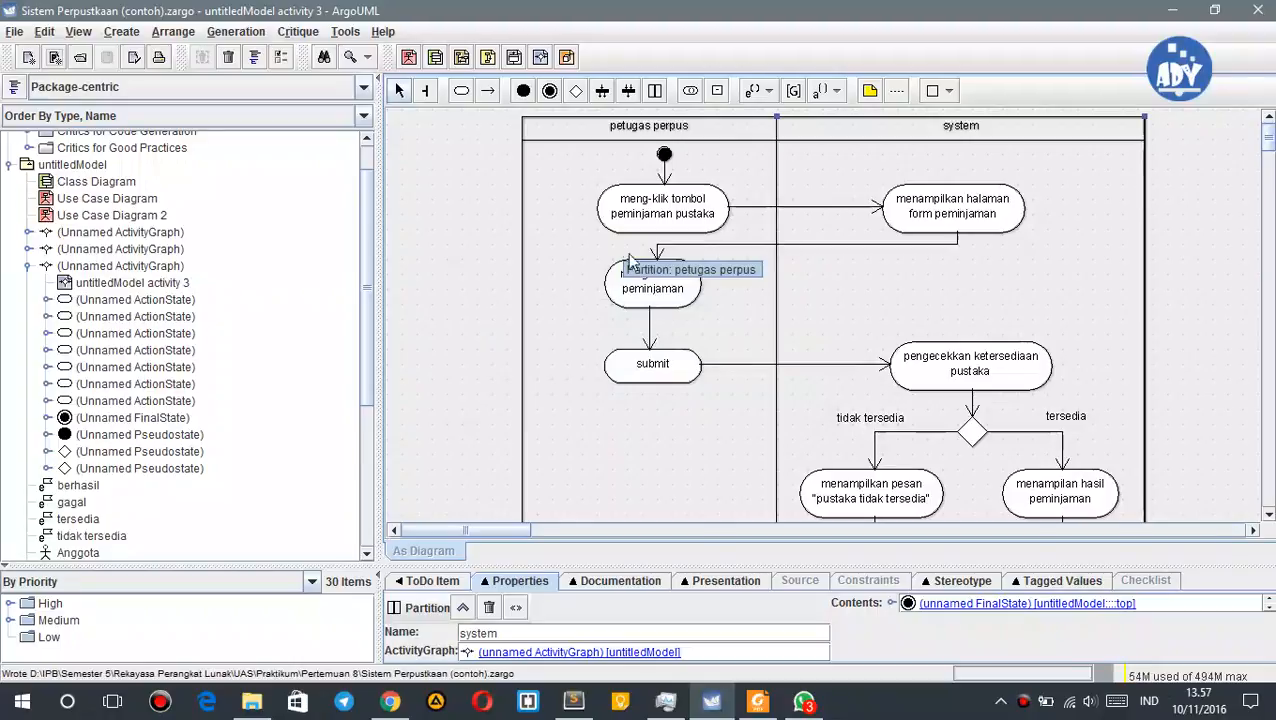
- Switch to the textbook PDF in Foxit Reader and examine the activity diagram symbols figure on page 142
click(757, 701)
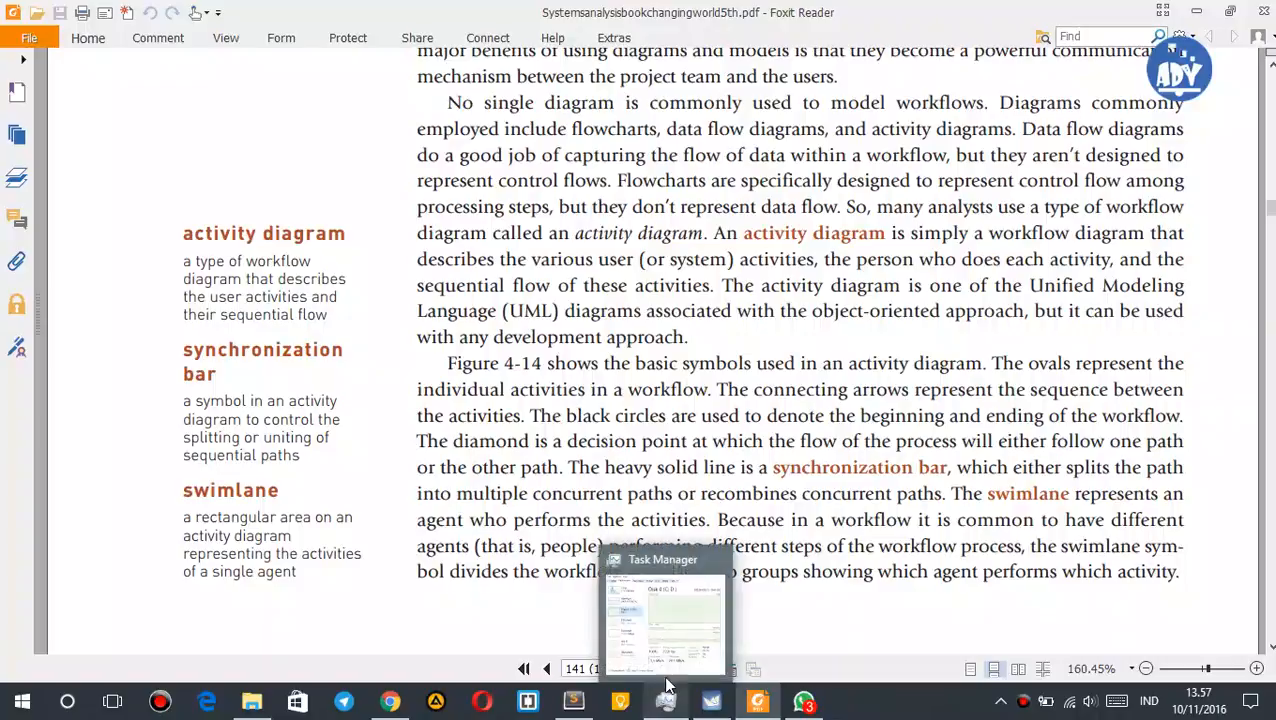
scroll(712, 290, down, 10)
scroll(722, 296, up, 3)
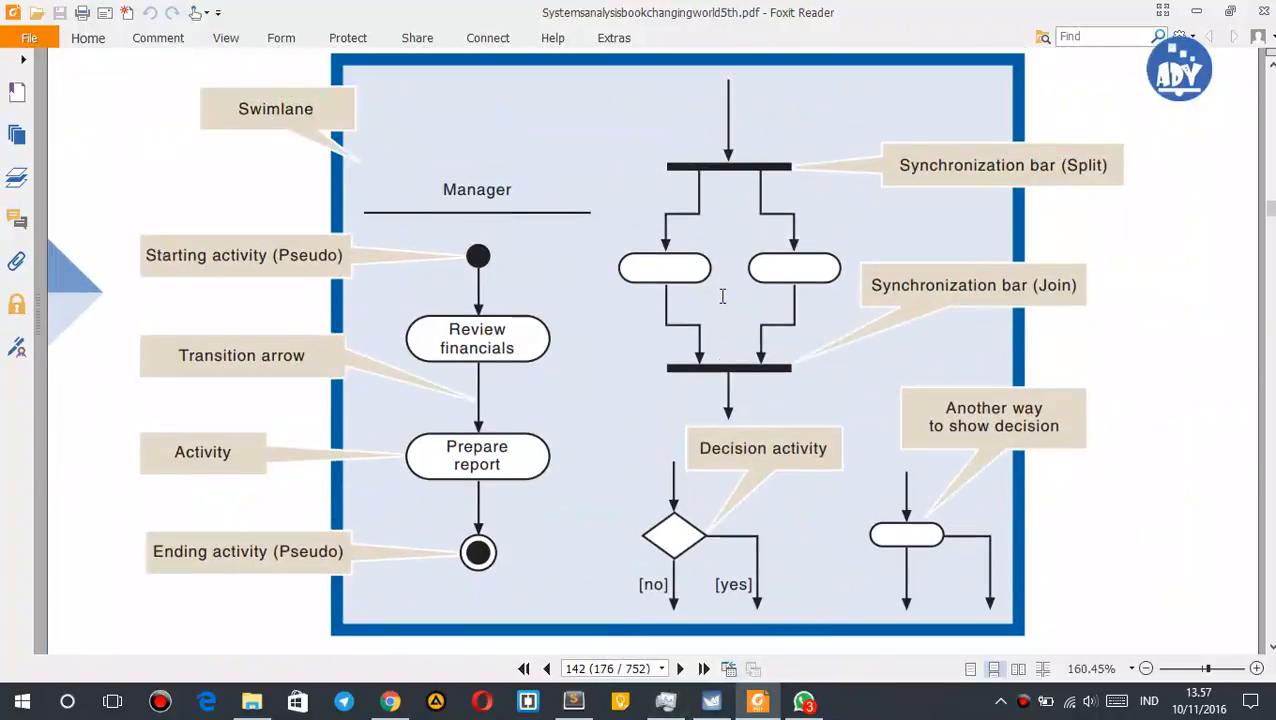
scroll(777, 255, up, 1)
scroll(777, 254, down, 1)
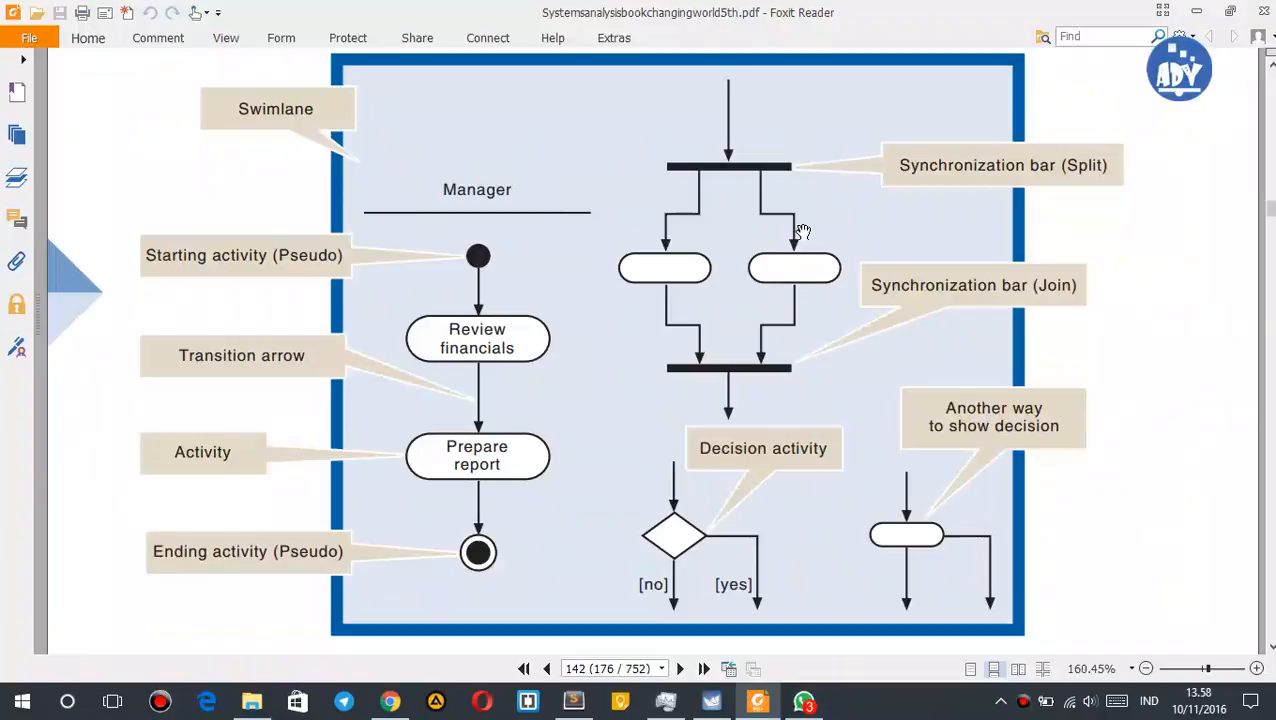
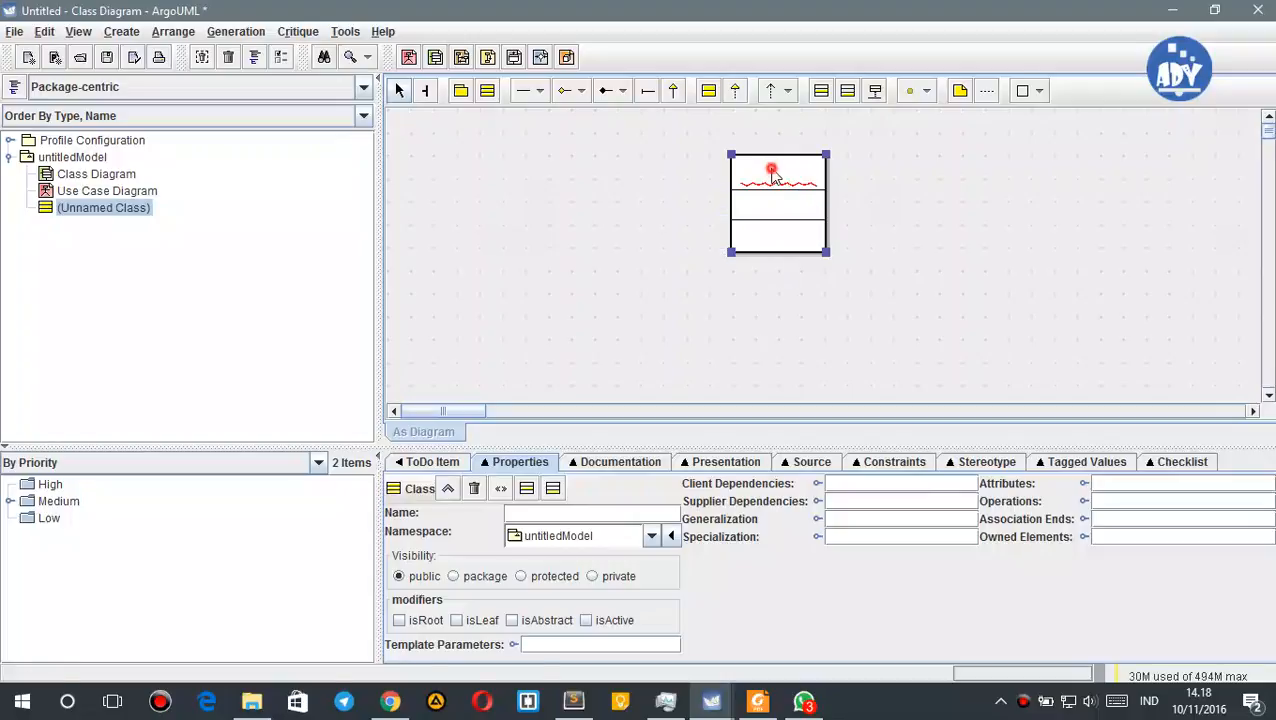
- Name the class on the class diagram "Ban"
text(Ban)
click(649, 165)
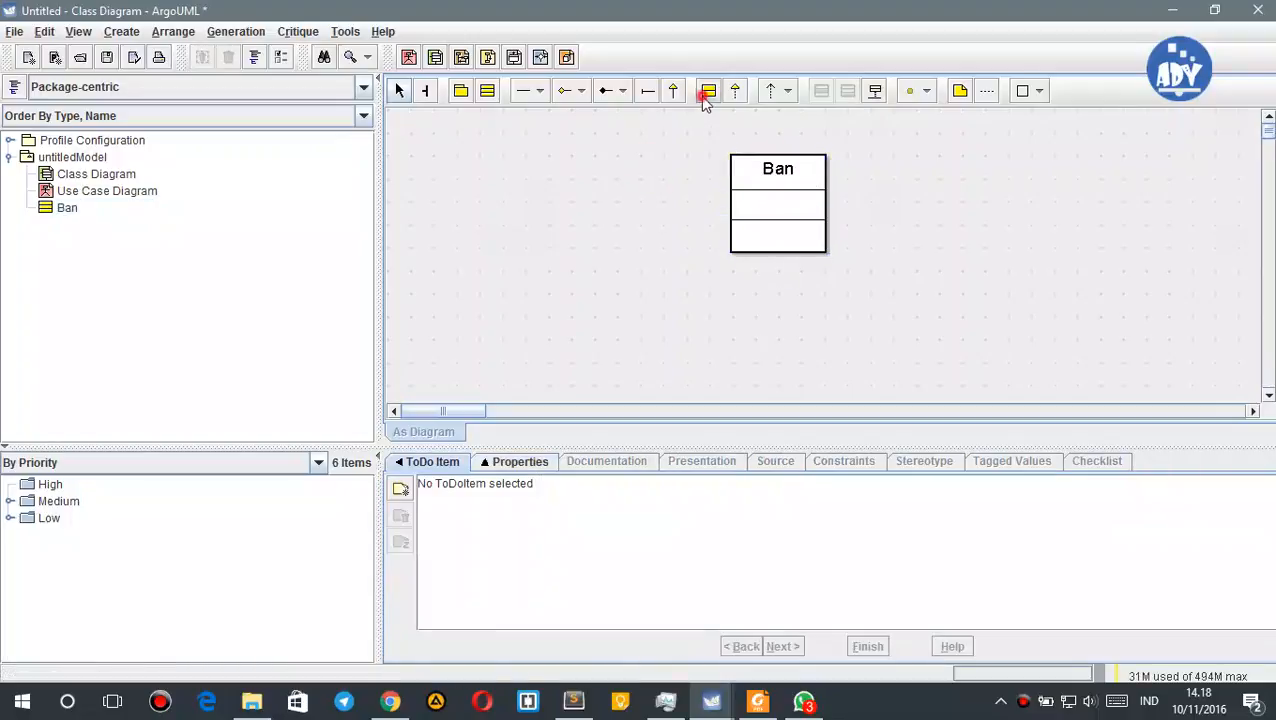
- Try placing an interface to the left of the Ban class
click(708, 91)
click(650, 163)
drag(698, 176, 615, 167)
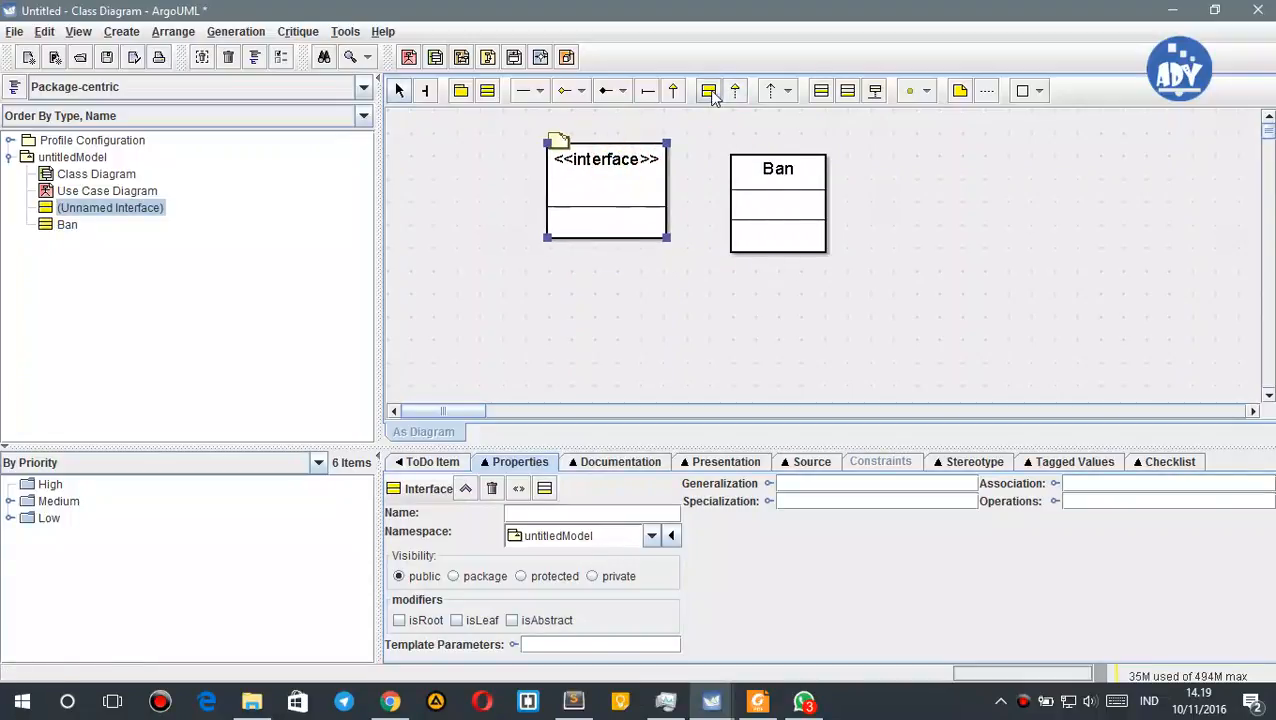
- Place a new class to the left of Ban and remove the interface from the diagram
click(487, 91)
click(487, 91)
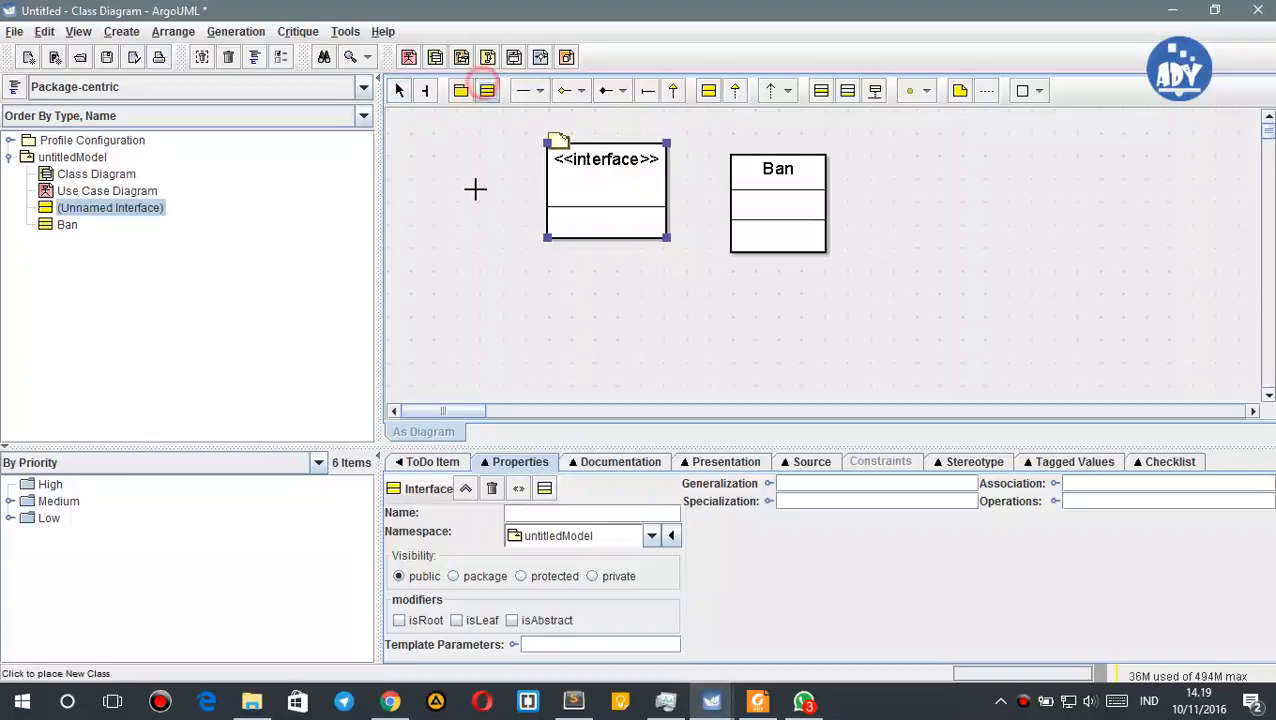
click(477, 190)
click(641, 186)
key(Delete)
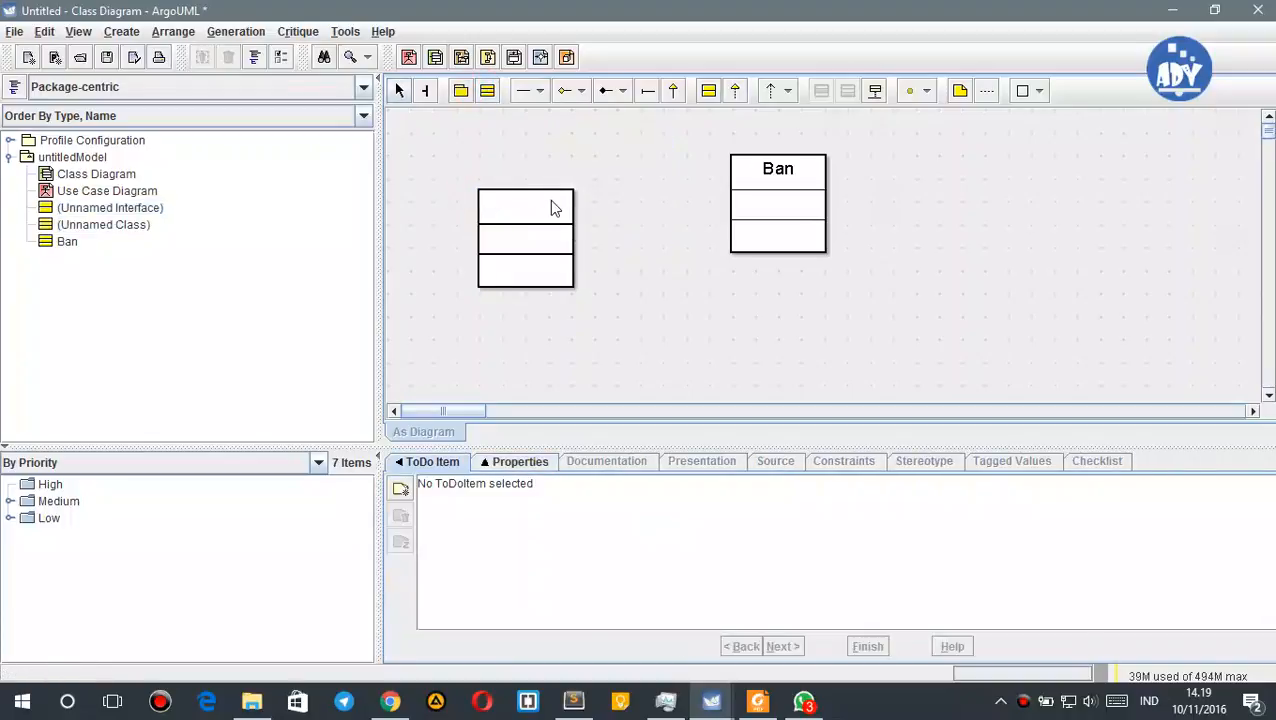
- Name the new class "Mobil" and move it close beside the Ban class
double_click(550, 200)
text(M)
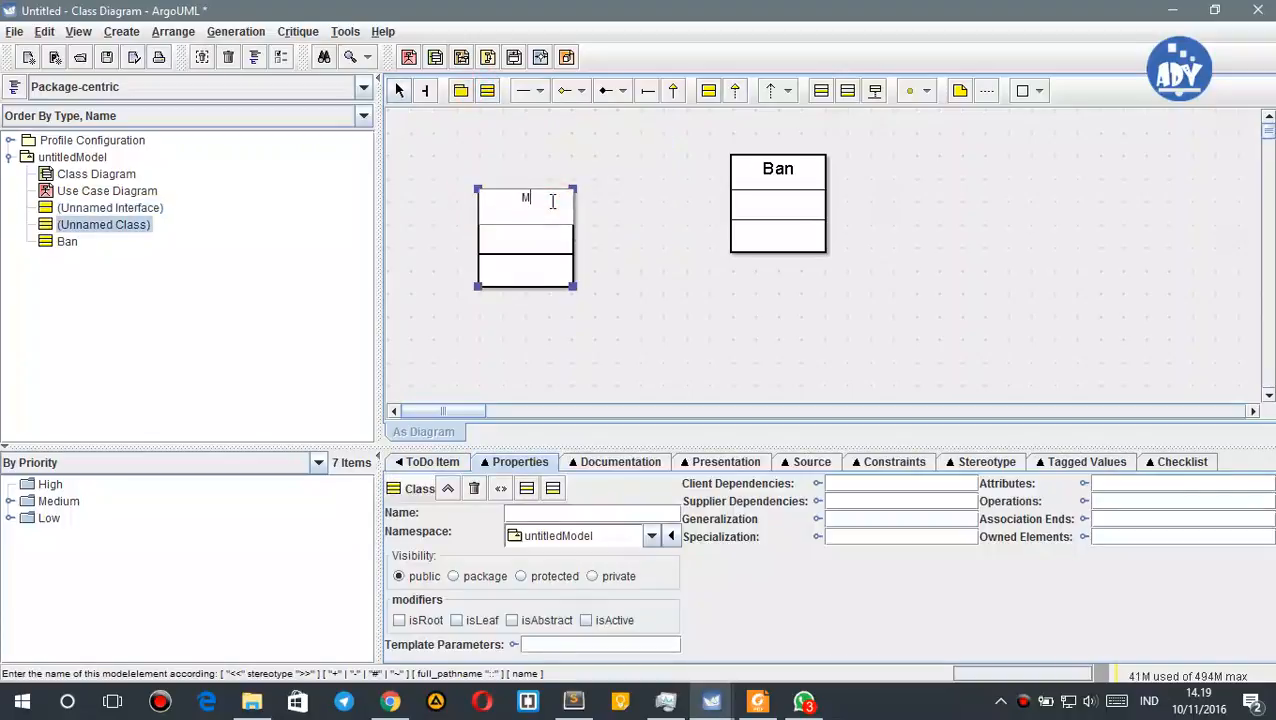
text(obil)
click(636, 292)
drag(555, 195, 658, 149)
click(453, 231)
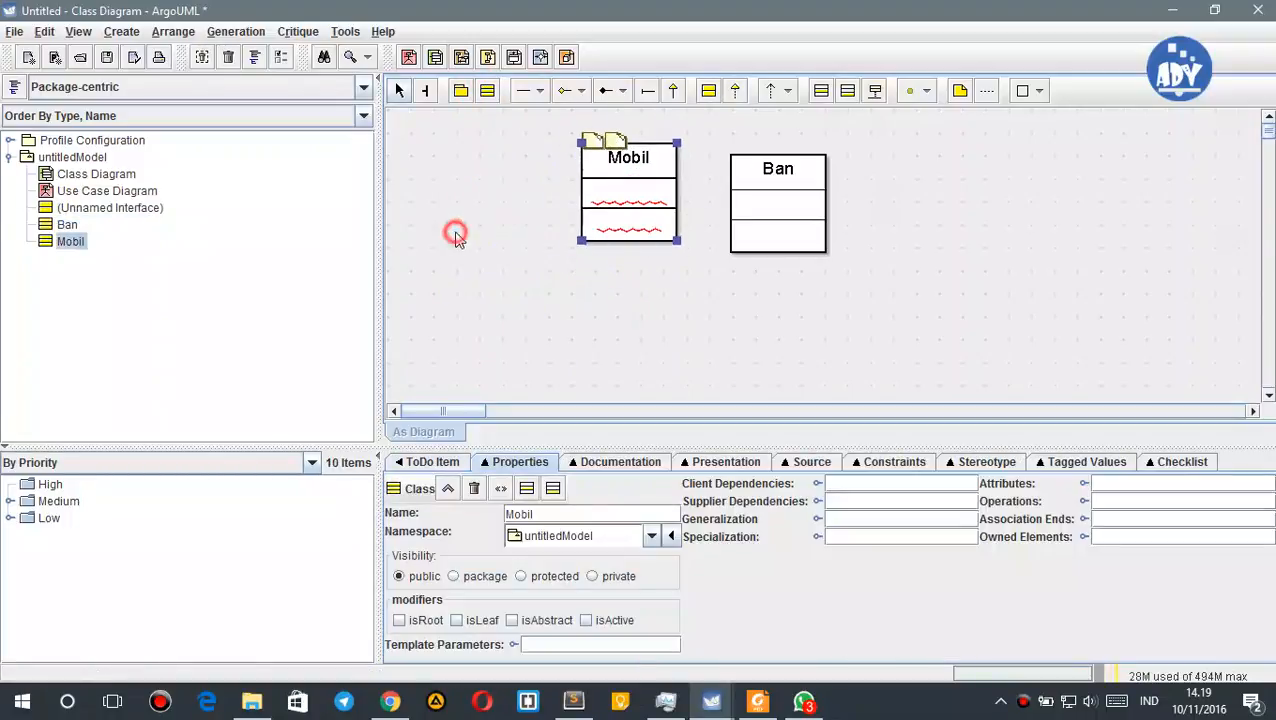
- Enlarge the diagram area, zoom out slightly and add a class named "Manusia" below the Mobil class
drag(790, 444, 777, 541)
click(692, 373)
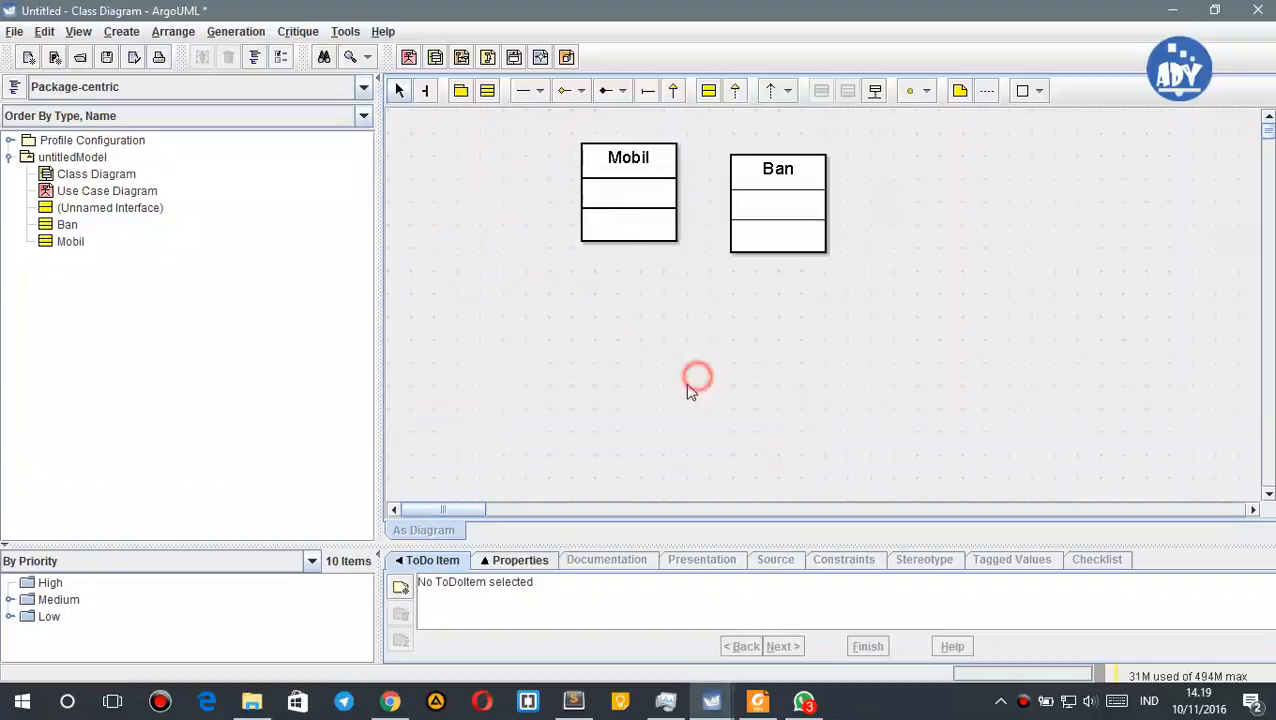
scroll(636, 303, up, 1)
scroll(636, 303, down, 2)
click(487, 90)
click(500, 301)
double_click(541, 308)
text(Manusia)
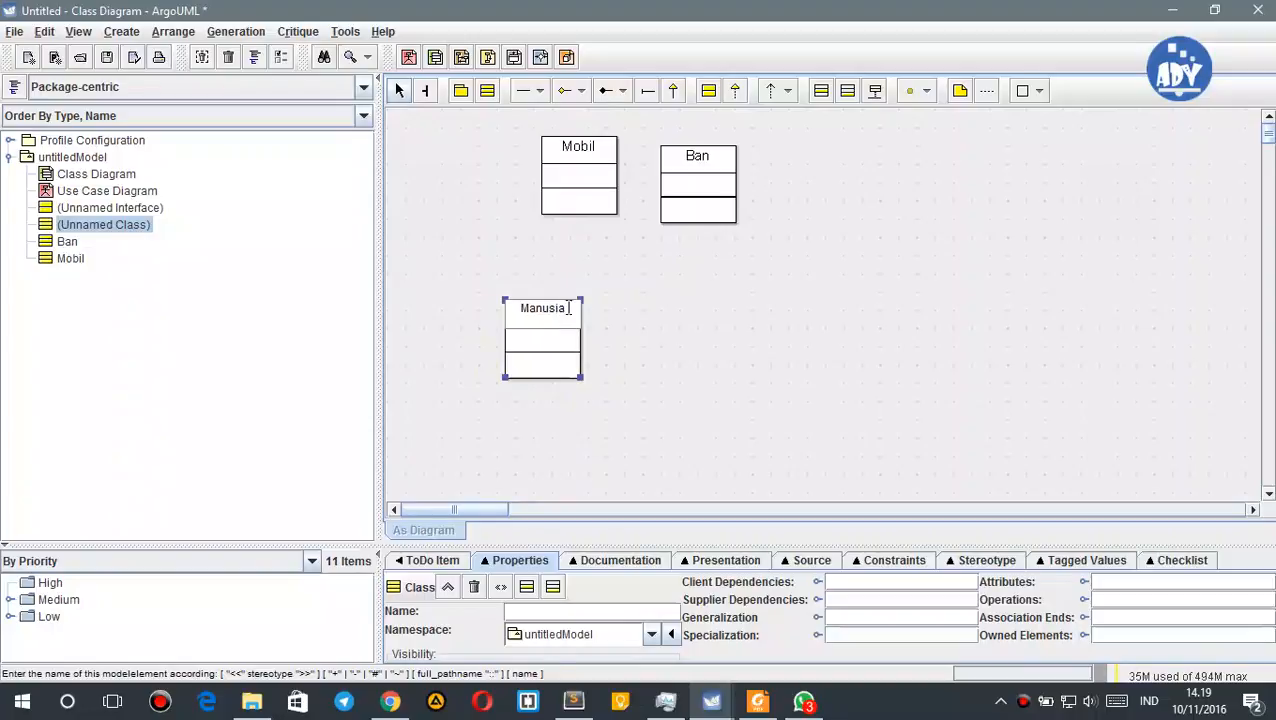
click(712, 308)
- Add a class named "Mata" beside Manusia and shift it slightly lower
click(487, 89)
click(650, 308)
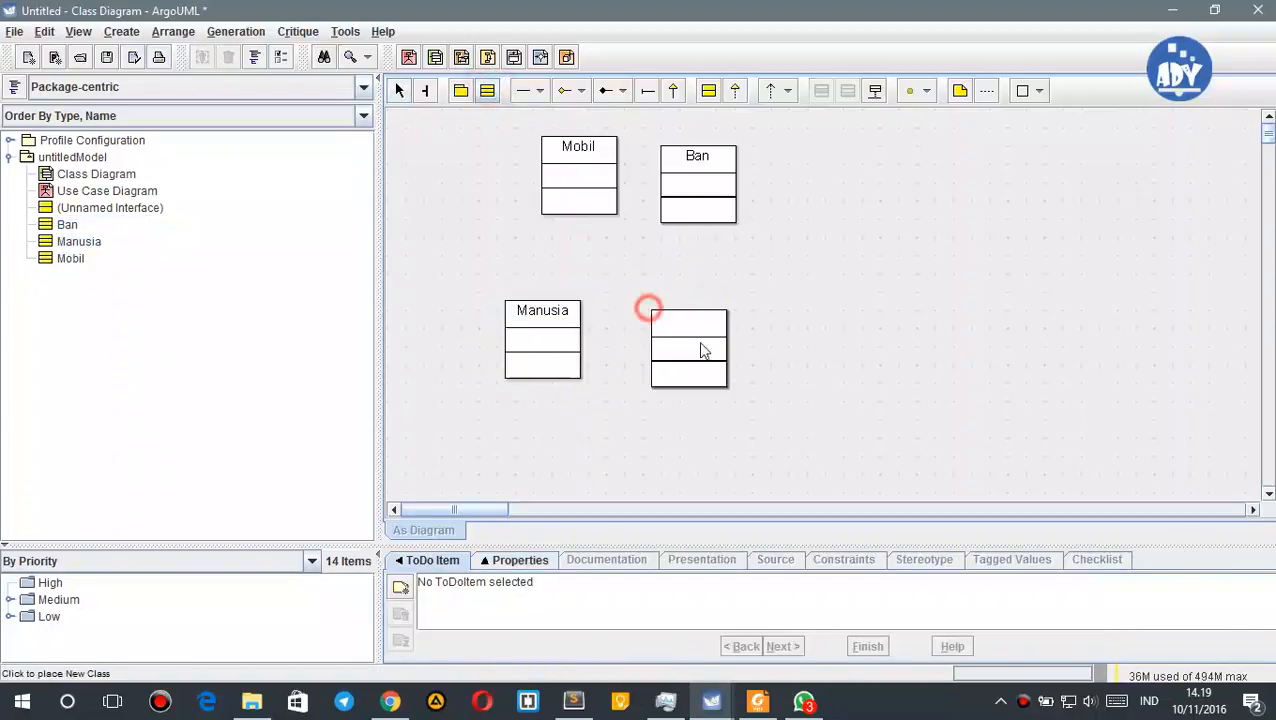
text(Mata)
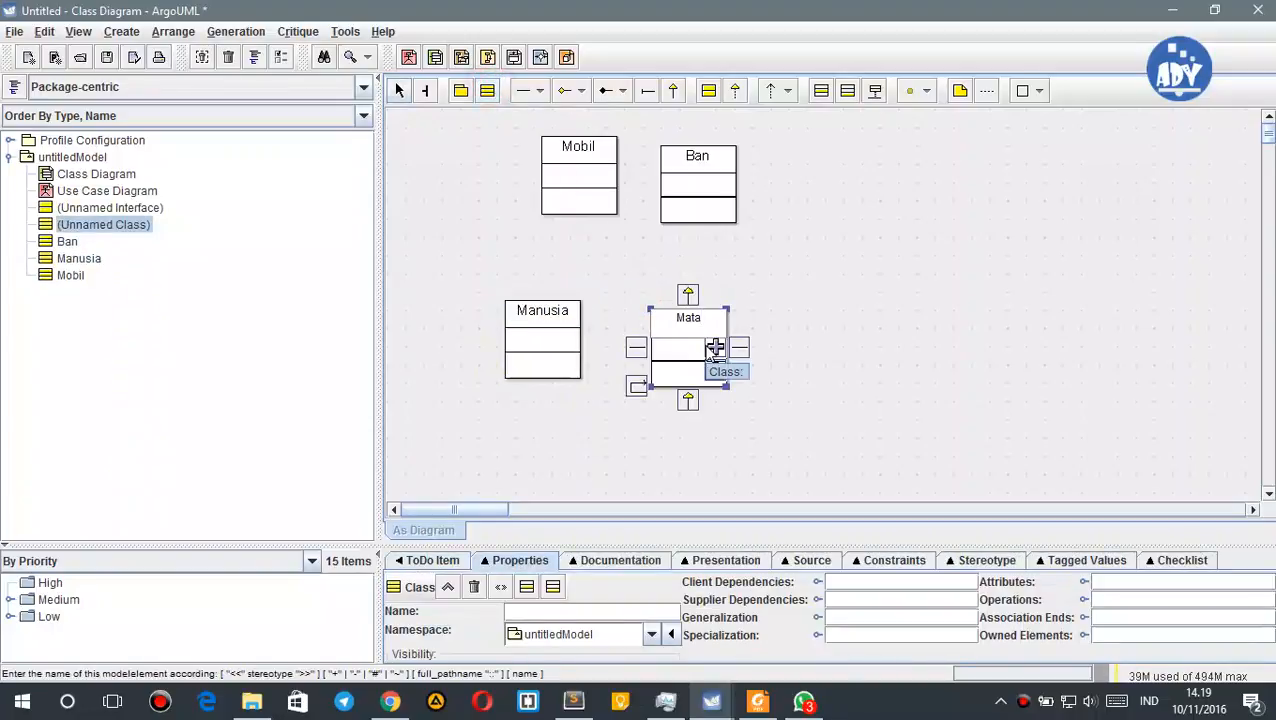
click(951, 316)
drag(687, 340, 705, 377)
click(772, 273)
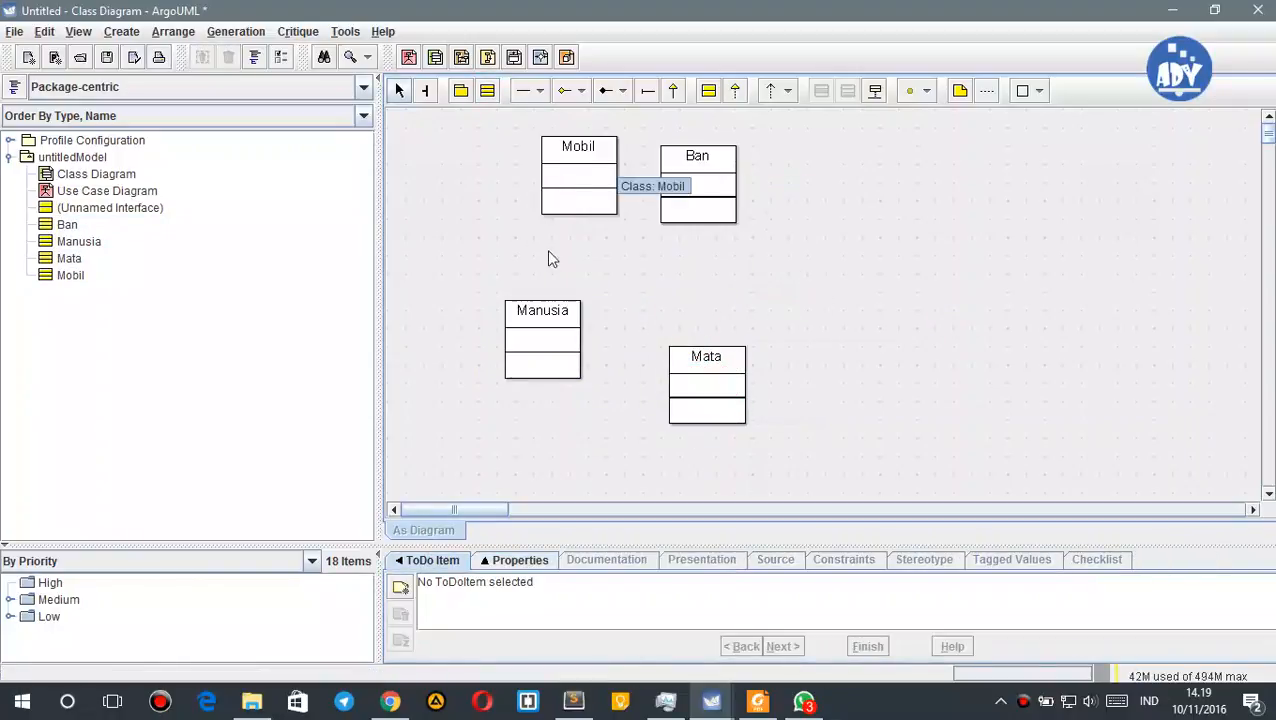
- Move the Ban class farther from Mobil to leave room for a connection
click(697, 192)
drag(697, 195, 742, 222)
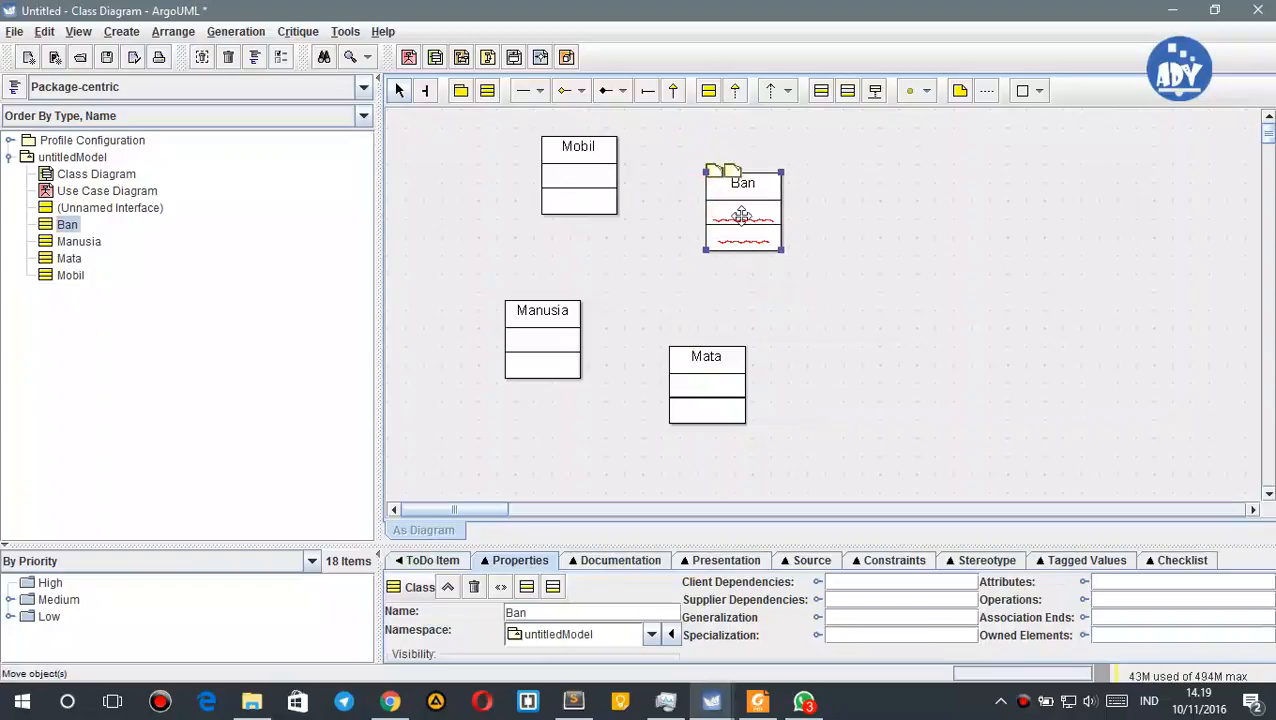
click(627, 248)
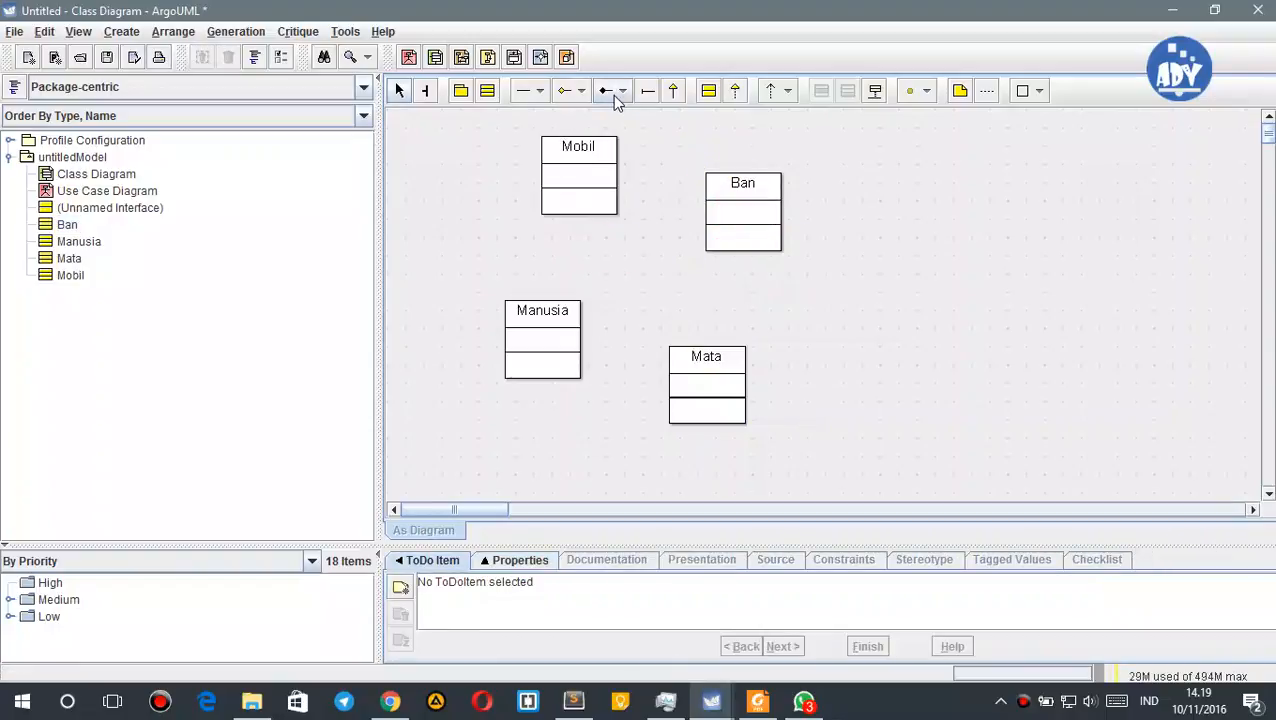
- Try to draw an aggregation between the Ban and Mobil classes
click(565, 91)
drag(709, 215, 587, 196)
click(629, 278)
click(663, 220)
click(706, 299)
click(690, 213)
drag(705, 213, 600, 200)
click(663, 237)
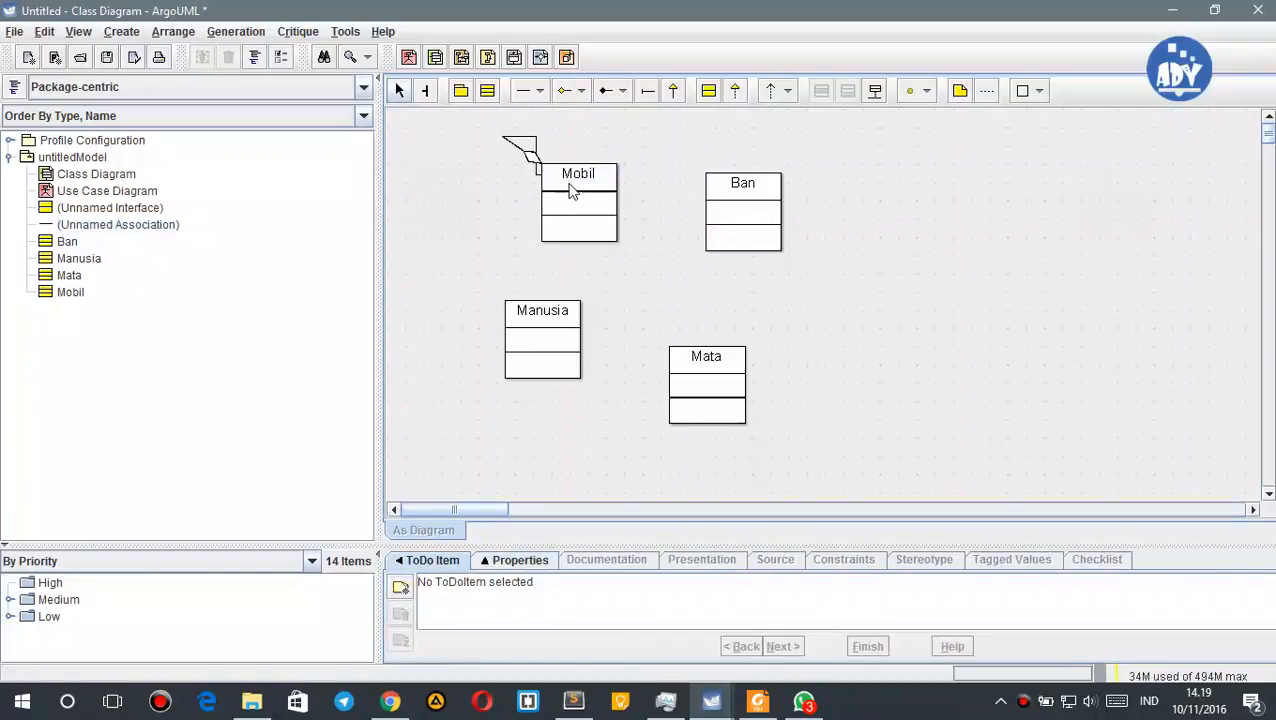
- Try rerouting the misplaced aggregation line between Mobil and Ban, and remove it from the diagram
click(521, 149)
drag(521, 149, 715, 211)
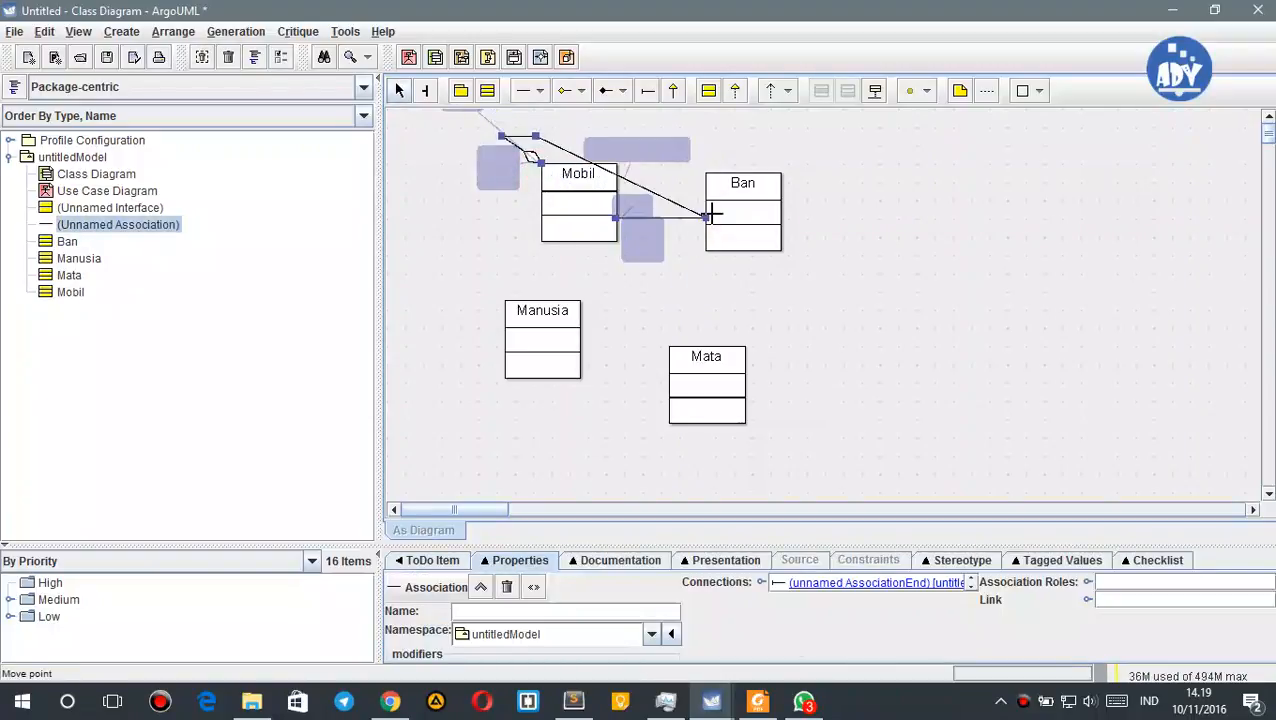
click(712, 264)
click(543, 158)
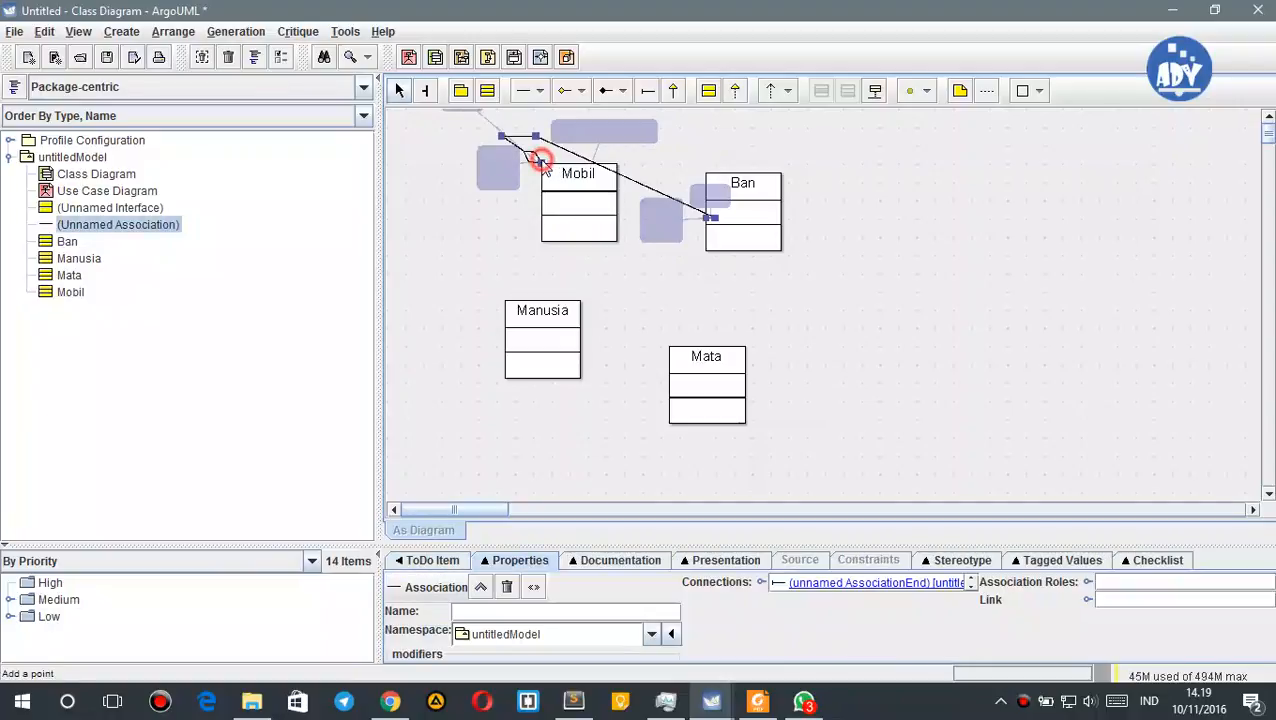
drag(543, 158, 702, 243)
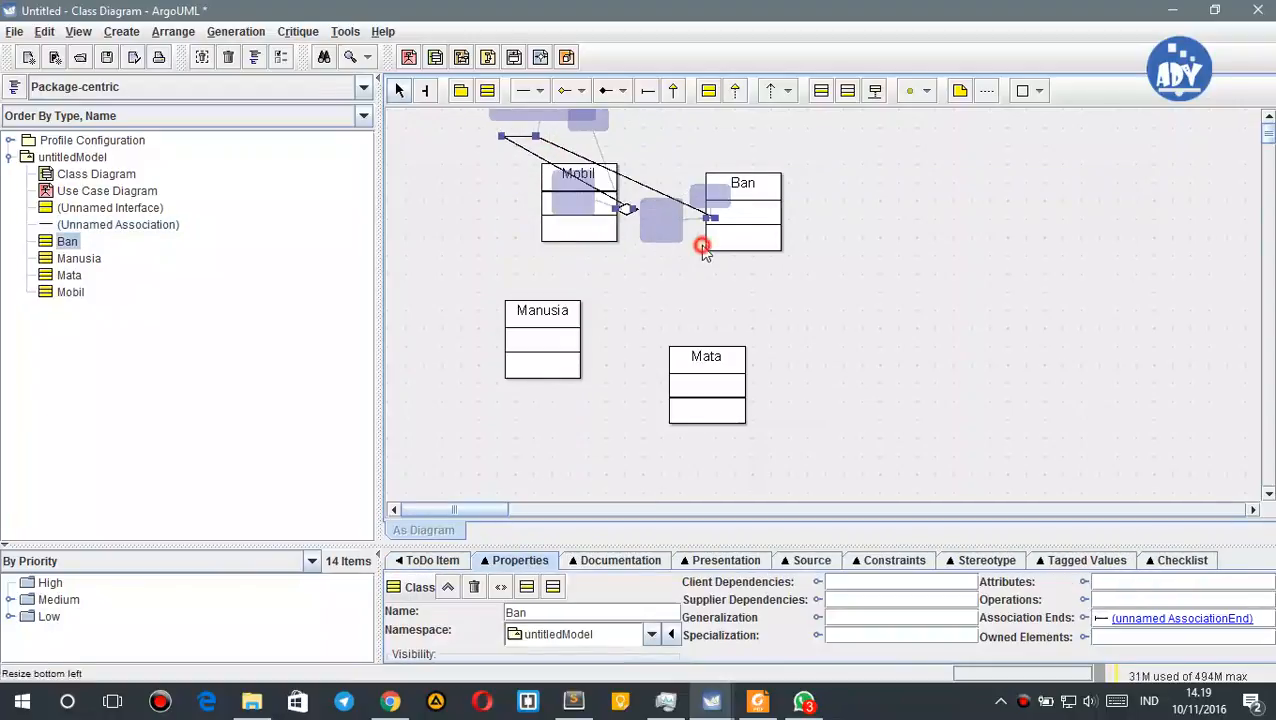
click(672, 199)
key(Delete)
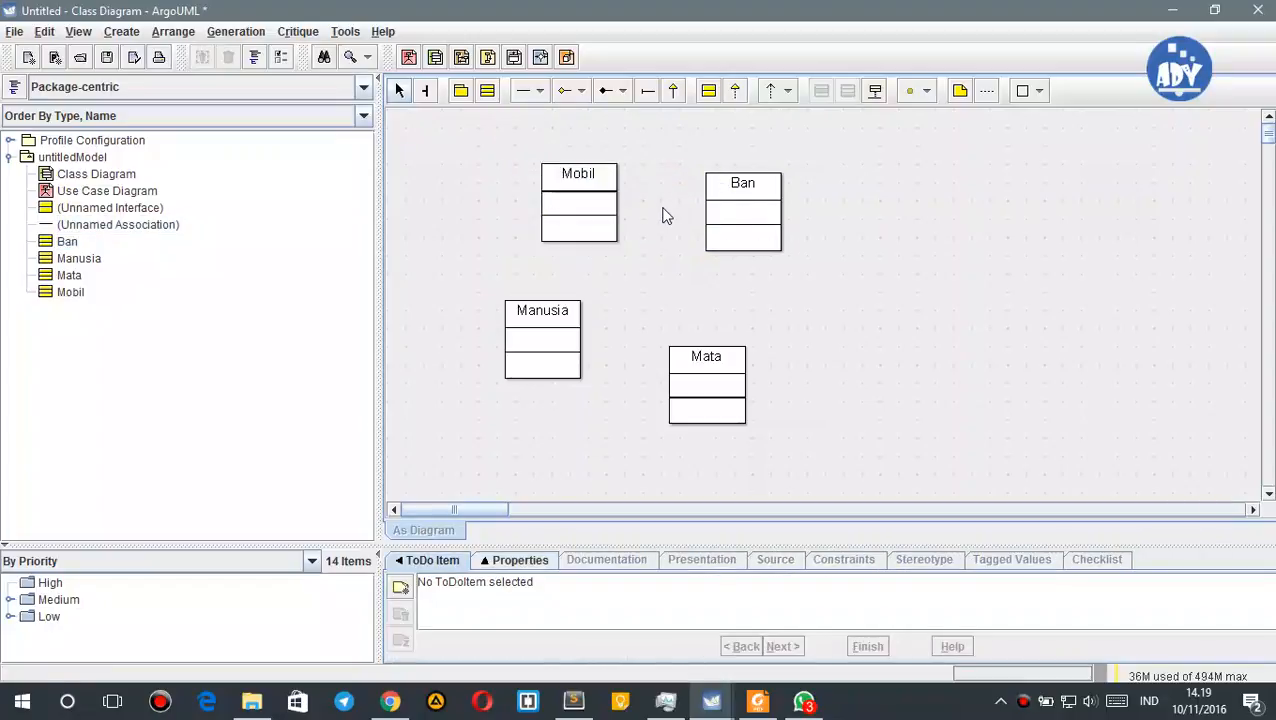
- Try an aggregation with its diamond at Ban leading to Mobil, and delete it from the model
click(568, 92)
drag(706, 213, 812, 206)
click(648, 282)
drag(667, 216, 577, 187)
click(743, 215)
click(642, 185)
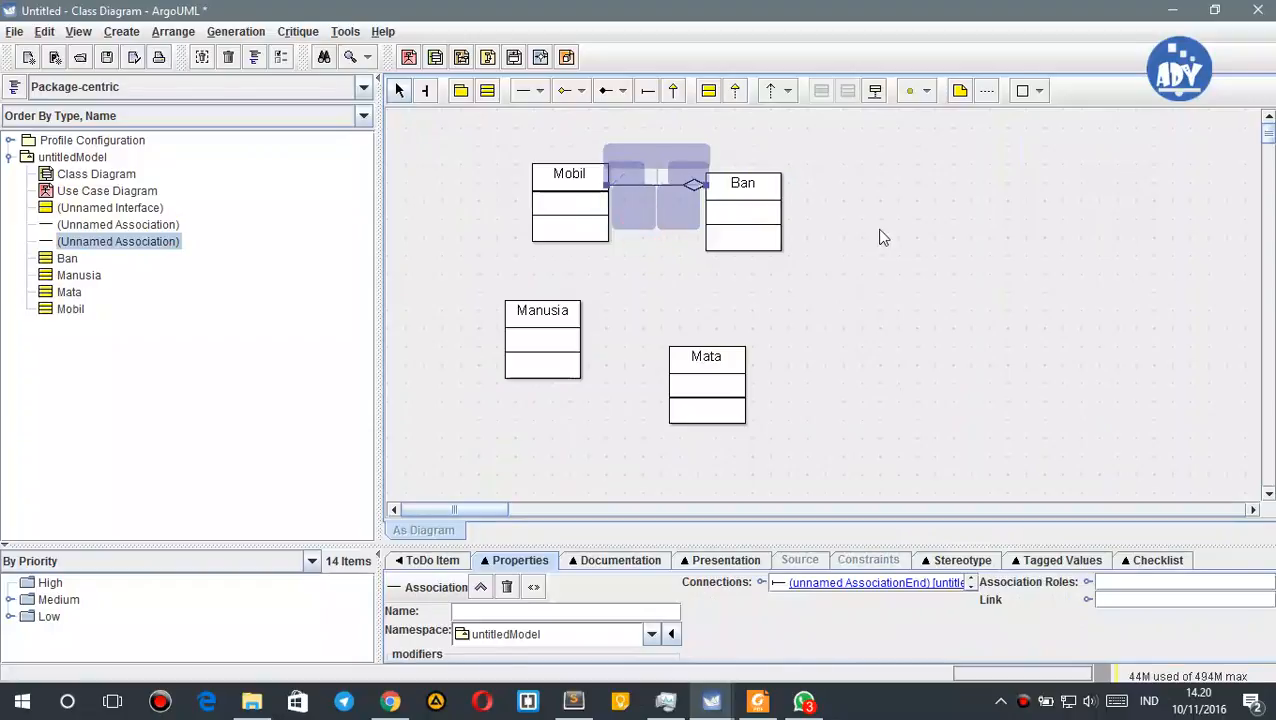
right_click(666, 210)
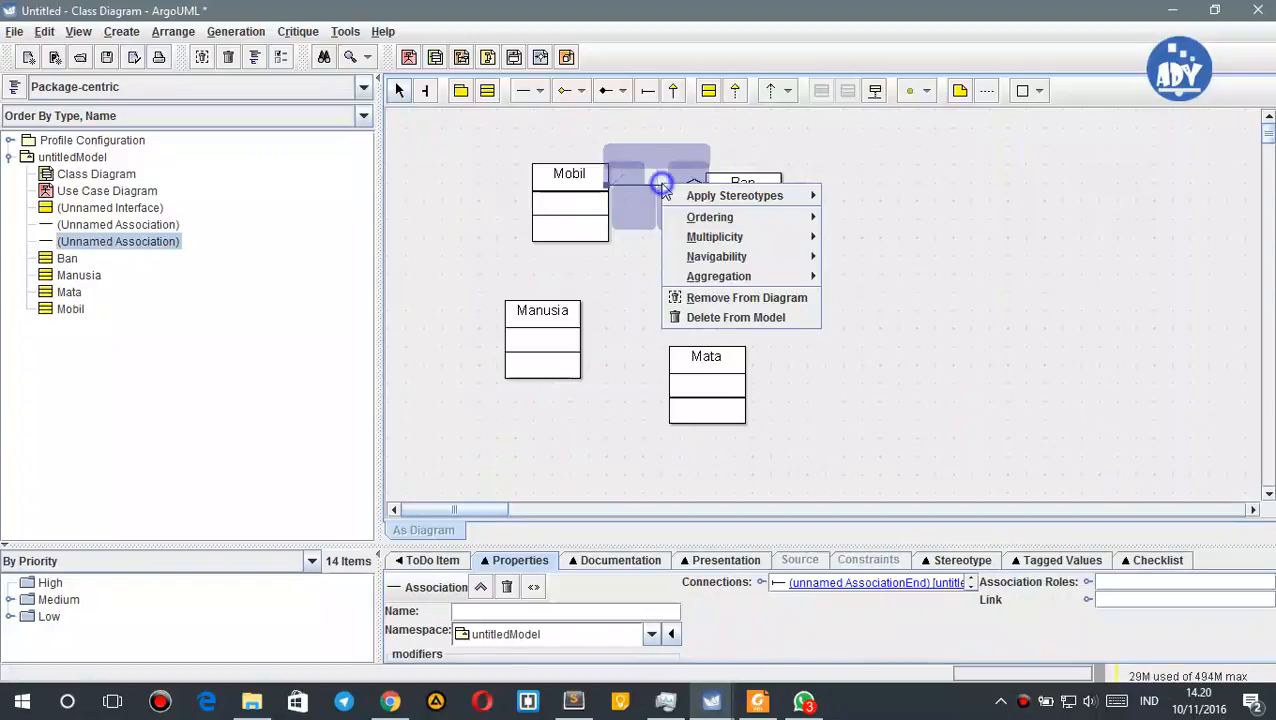
click(730, 316)
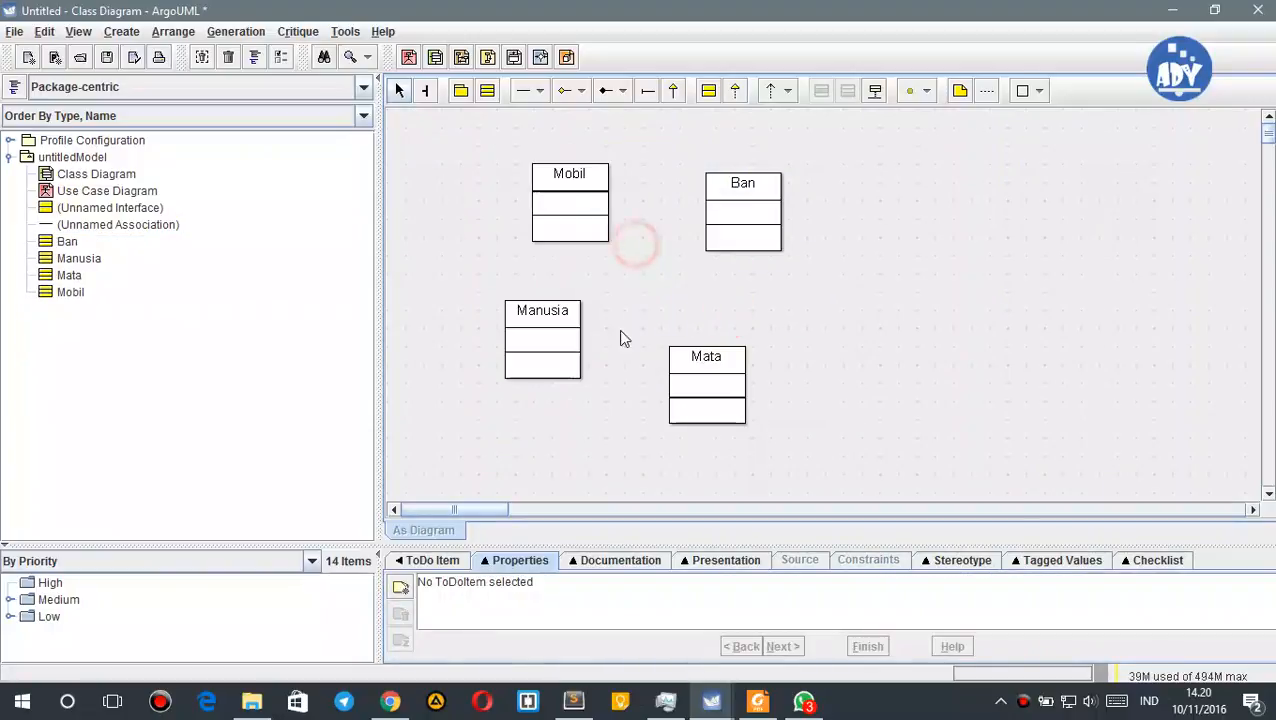
- Connect Mobil to Ban with an aggregation whose diamond sits at the Mobil class
click(565, 90)
drag(614, 208, 716, 208)
click(770, 261)
- Connect Manusia to Mata with a composition whose diamond sits at Manusia, and align the two classes along the line
click(606, 91)
drag(578, 352, 740, 368)
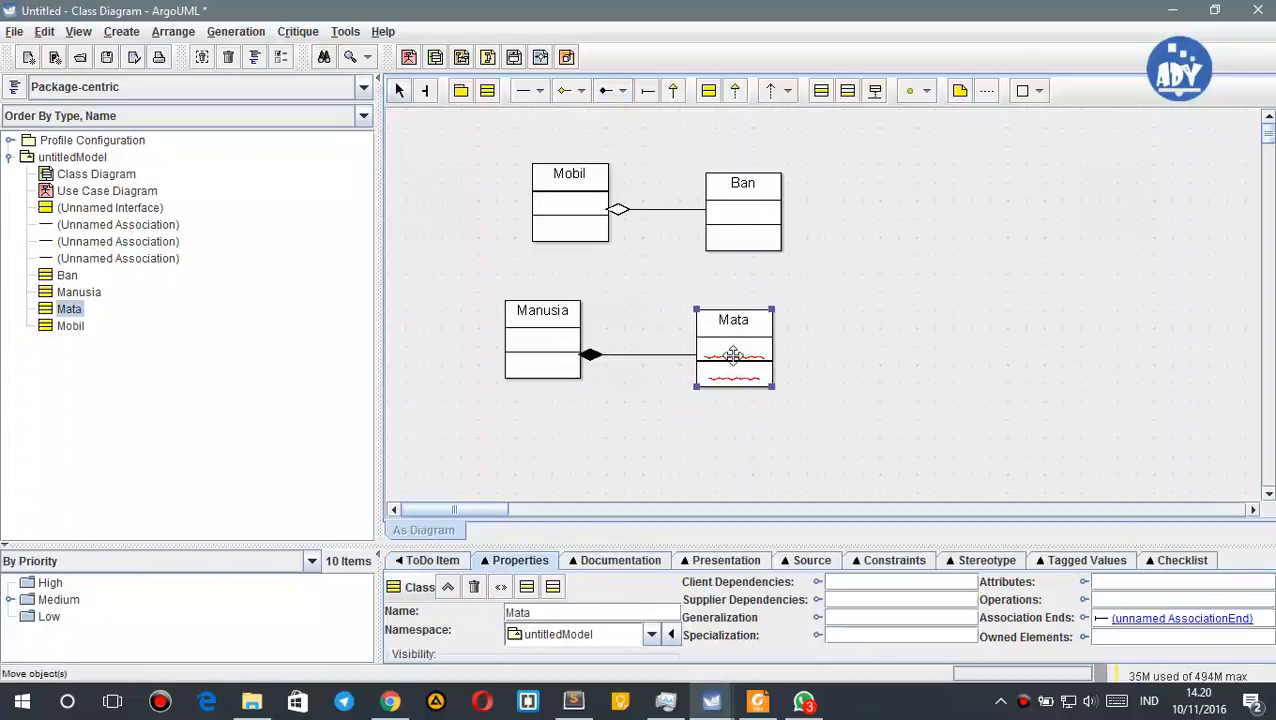
click(561, 346)
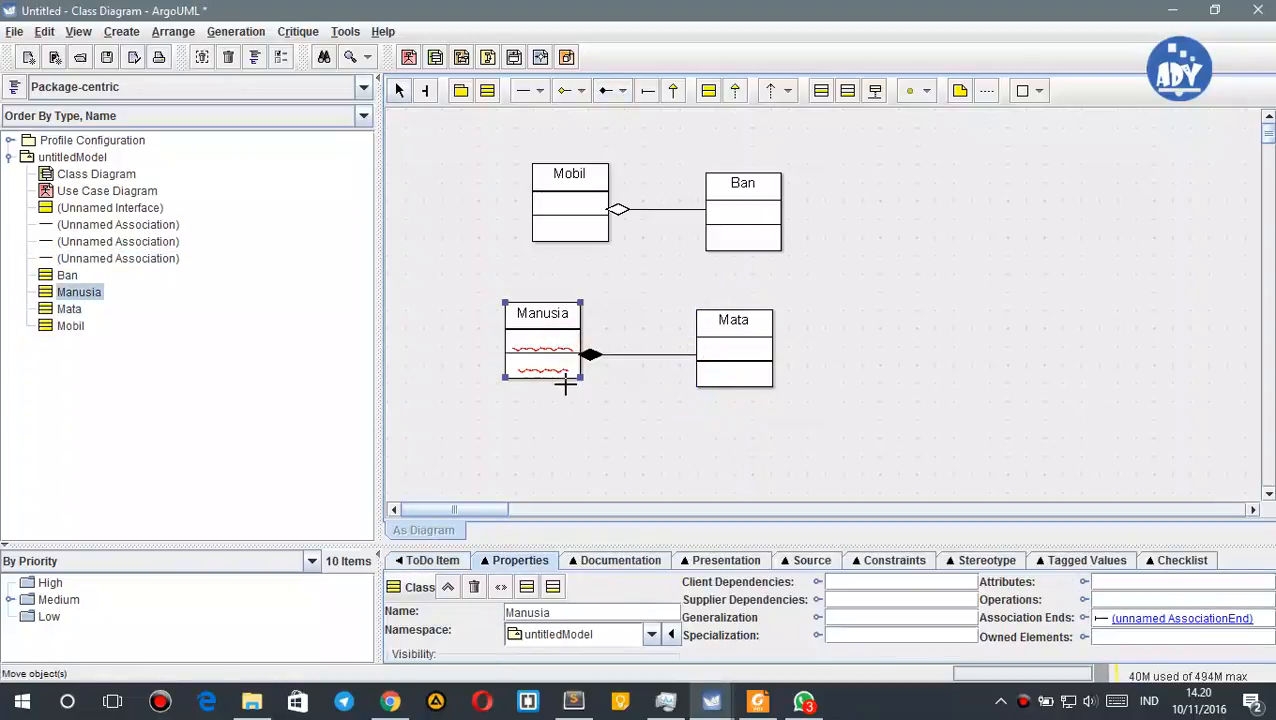
drag(565, 340, 553, 357)
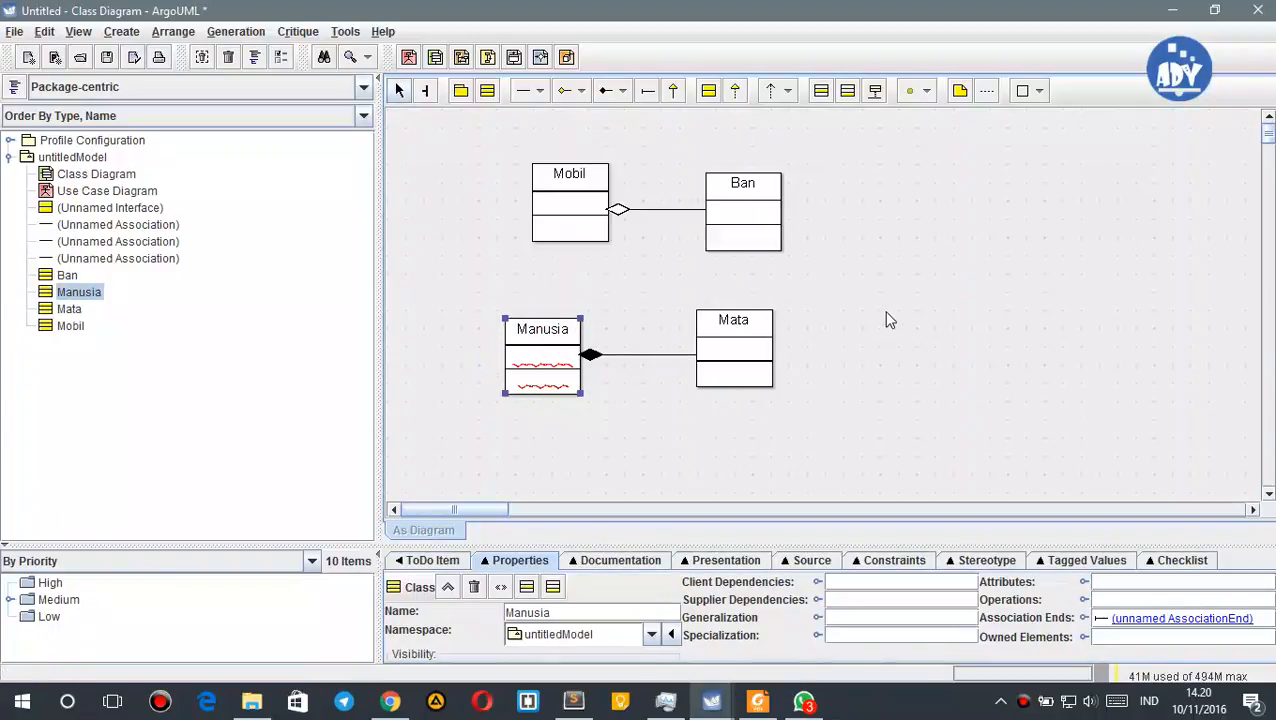
click(980, 355)
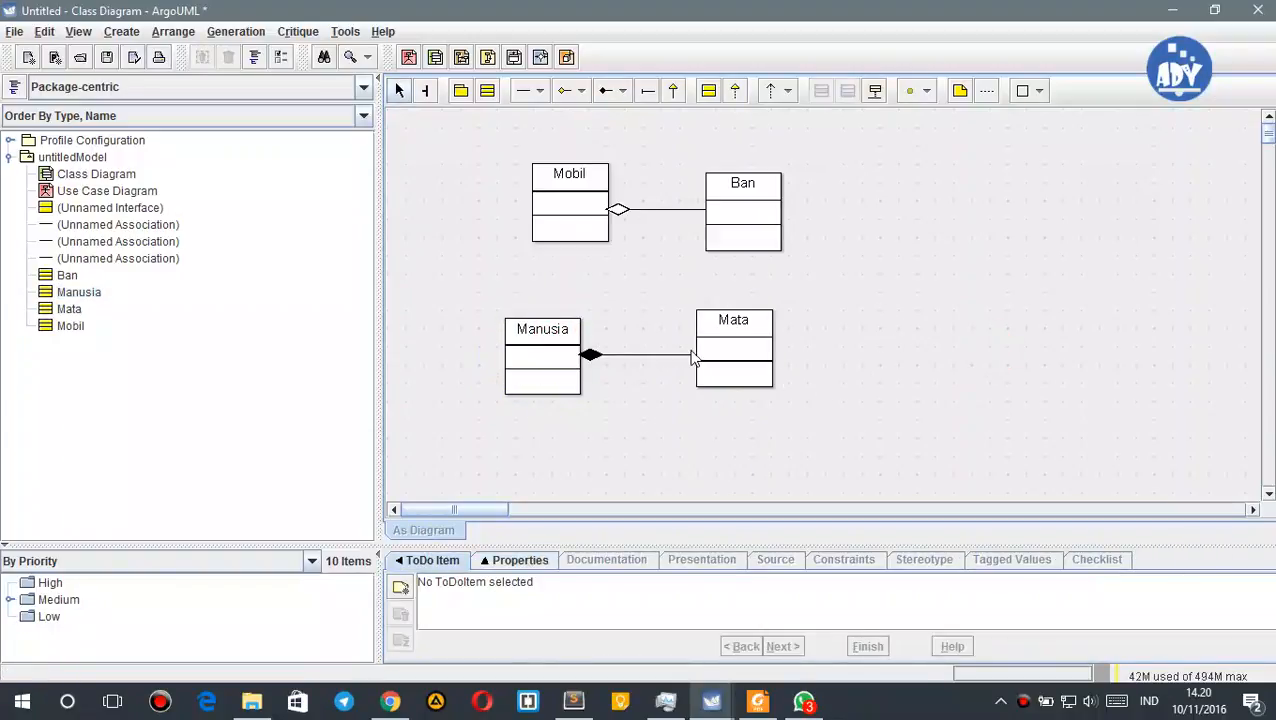
mouse_move(735, 336)
mouse_down()
mouse_move(744, 352)
mouse_move(744, 336)
mouse_up()
click(917, 297)
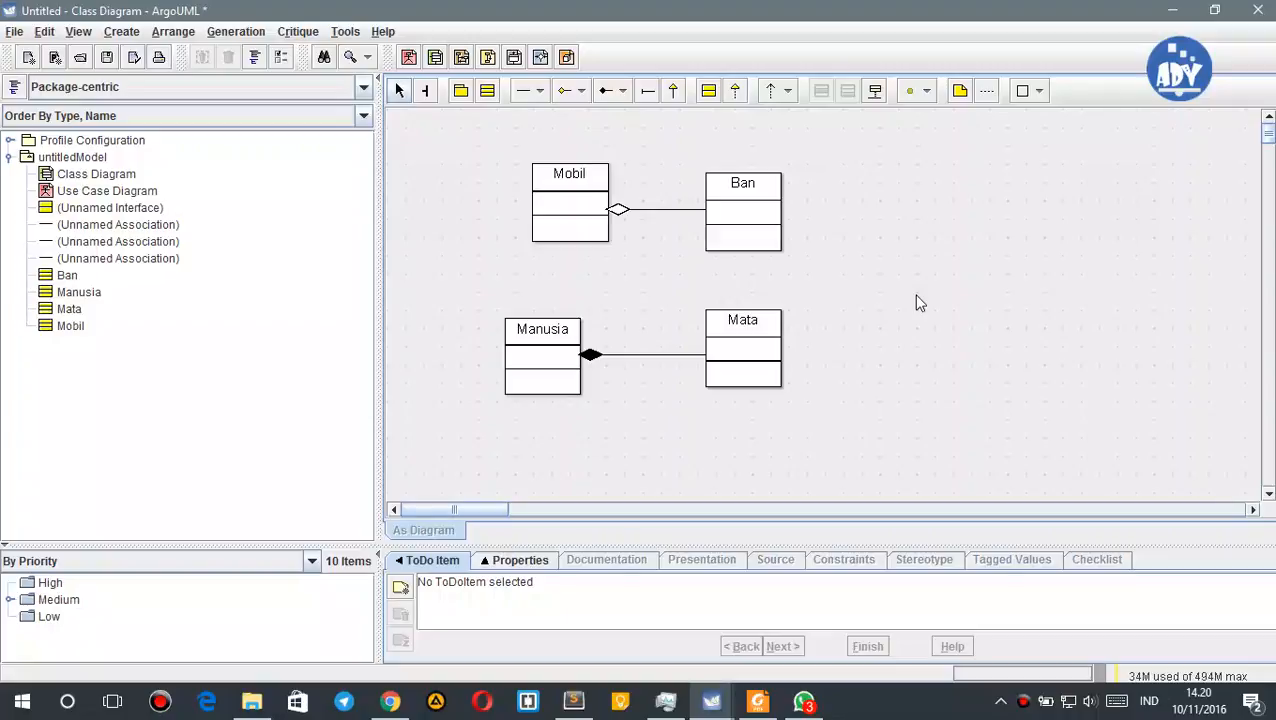
click(665, 701)
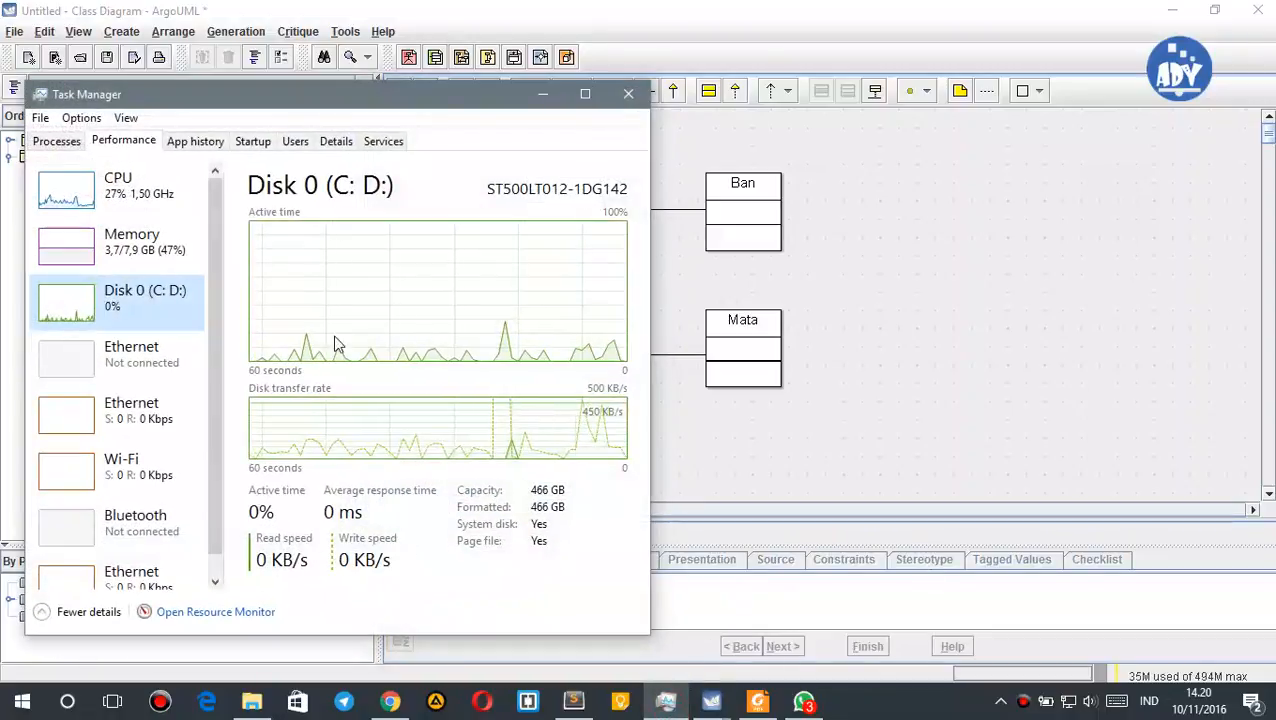
click(745, 9)
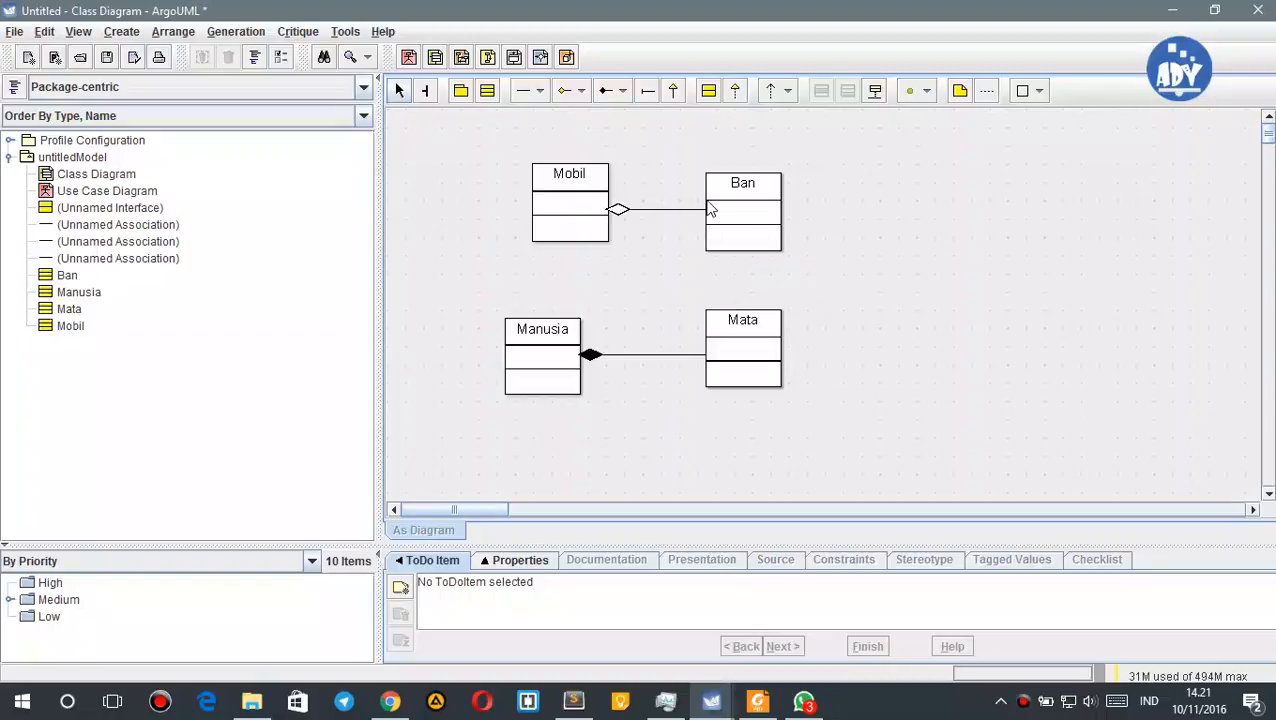
- Switch to the notes in Sublime Text, remove "dan class diagram" from the tugas line, save the file and return to ArgoUML
mouse_move(727, 712)
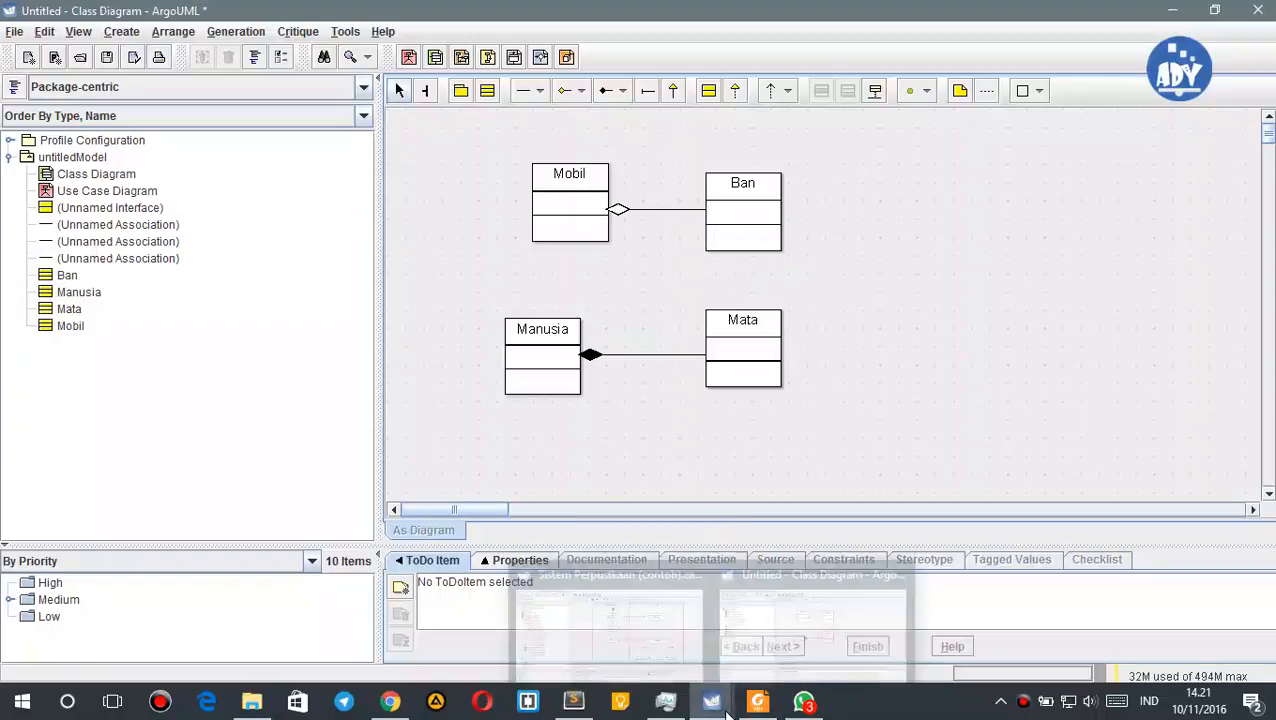
click(590, 708)
scroll(326, 178, up, 3)
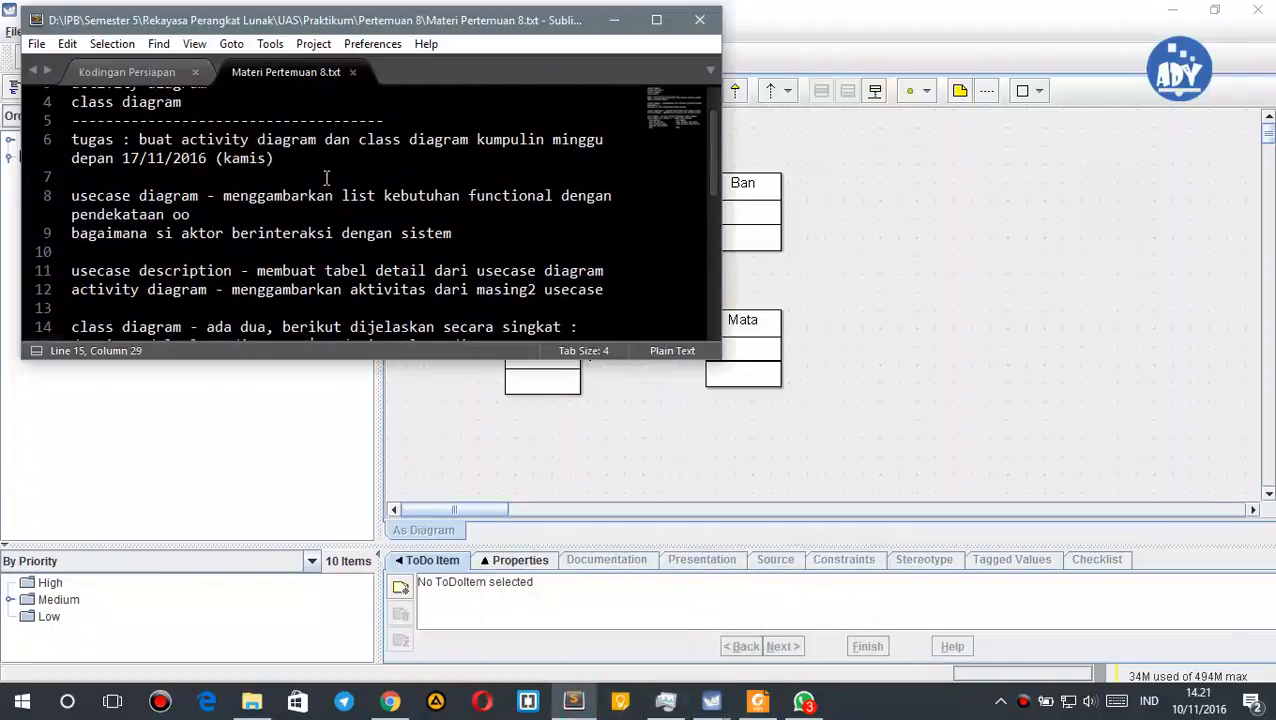
click(325, 138)
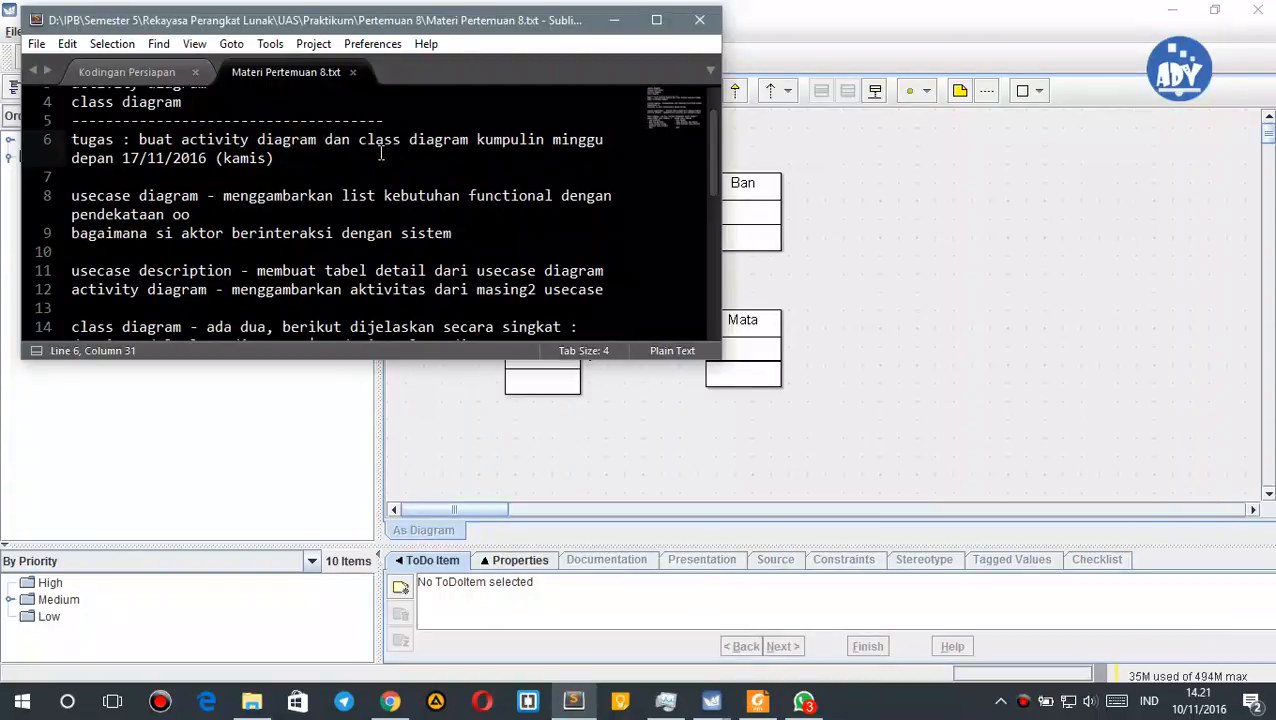
drag(359, 140, 469, 141)
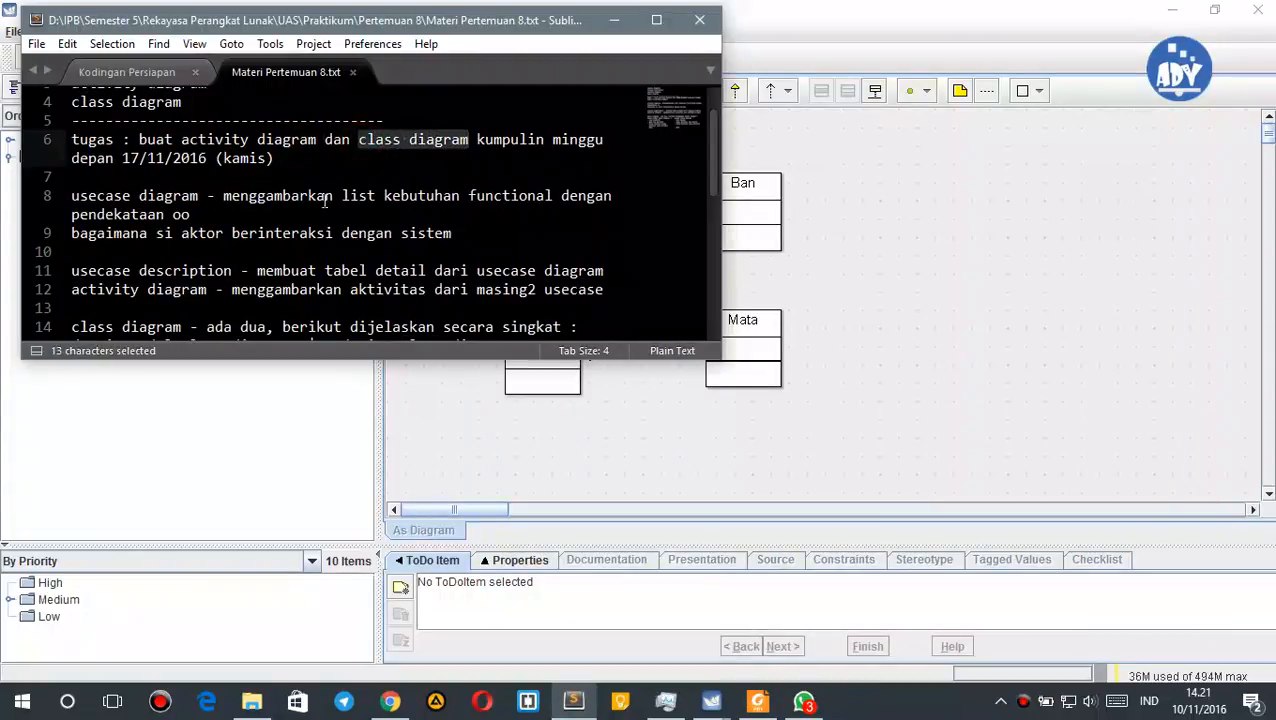
key(BackSpace)
key(BackSpace)
key(BackSpace)
key(BackSpace)
key(BackSpace)
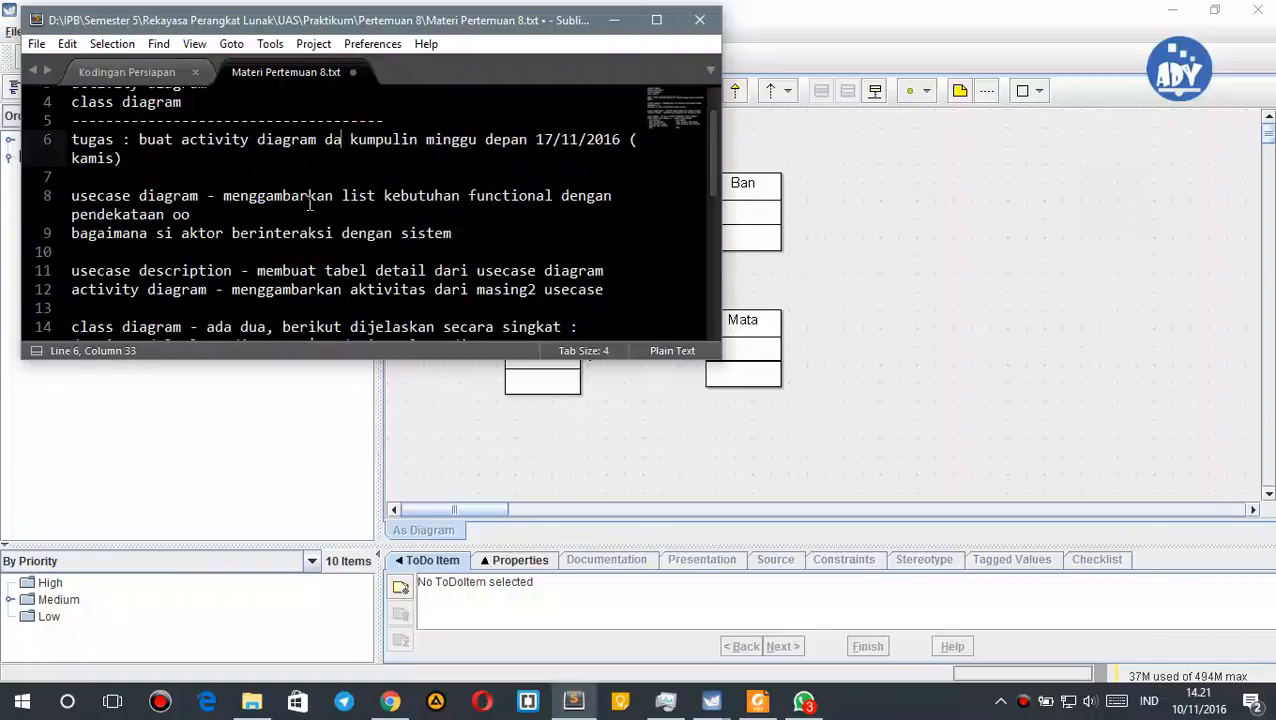
key(ctrl+s)
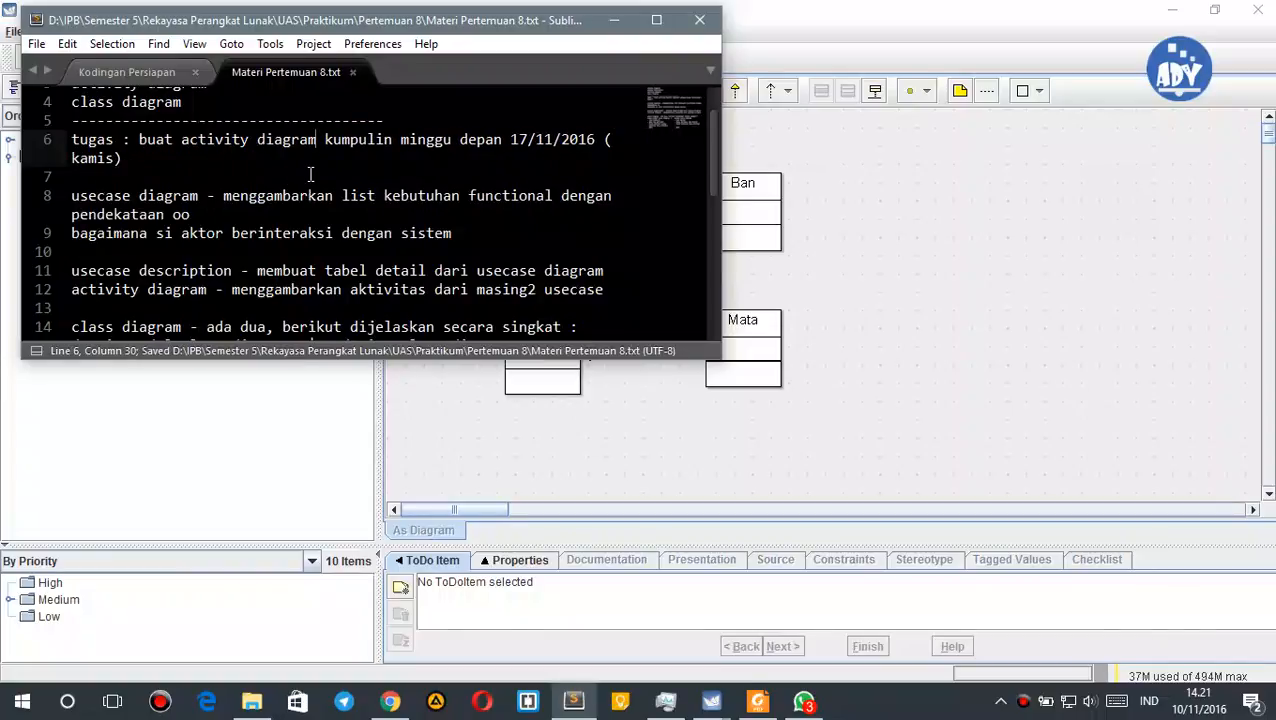
click(757, 9)
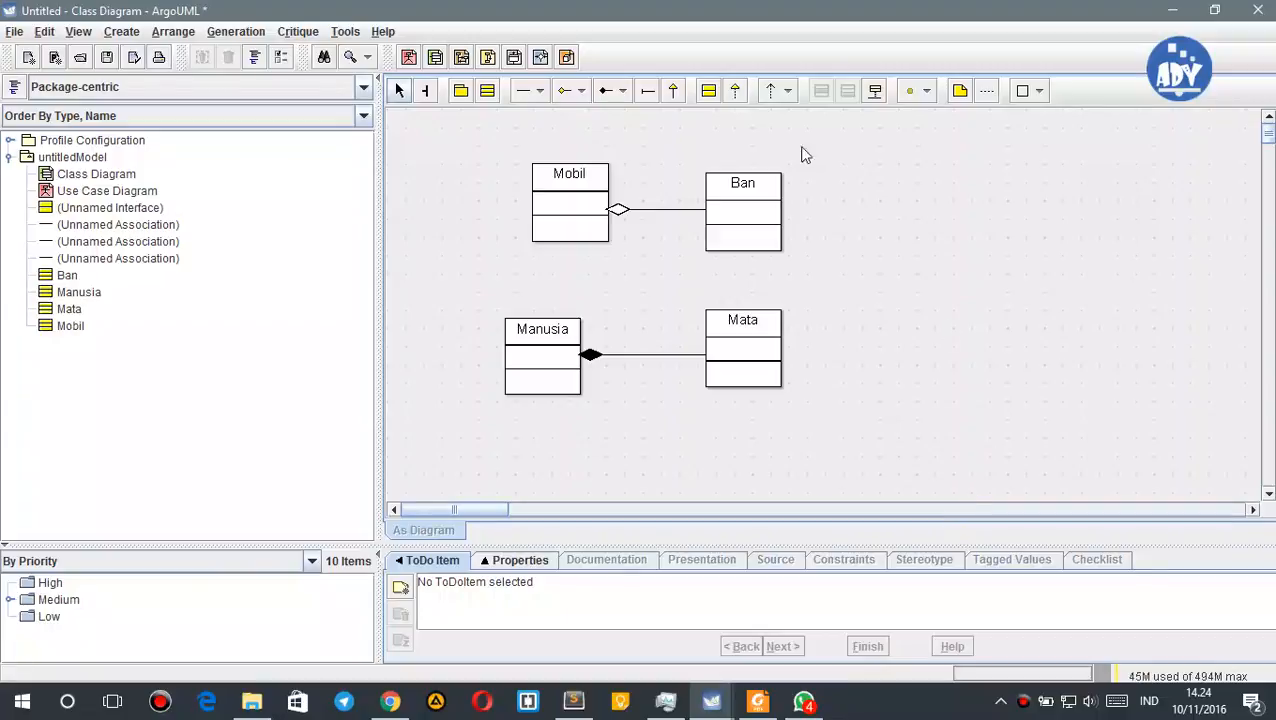
- Review the topic list and assignment line in Materi Pertemuan 8.txt in Sublime Text, and return to ArgoUML
mouse_move(772, 698)
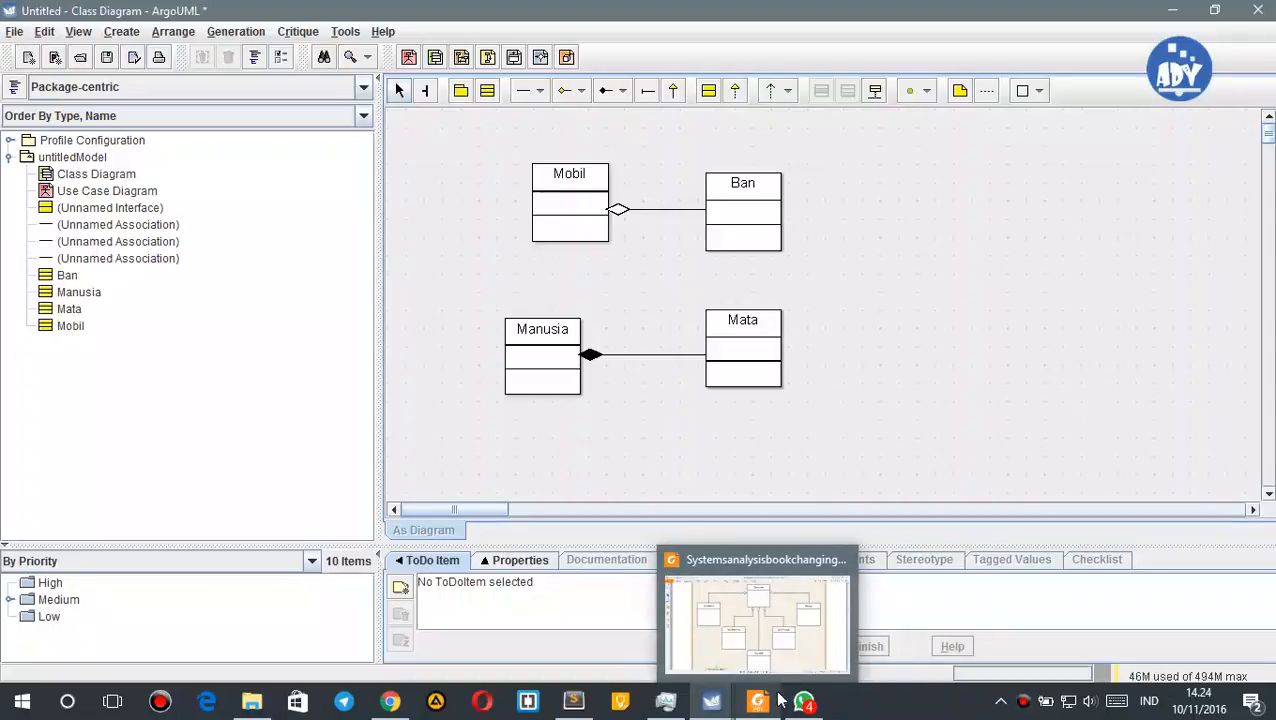
click(576, 701)
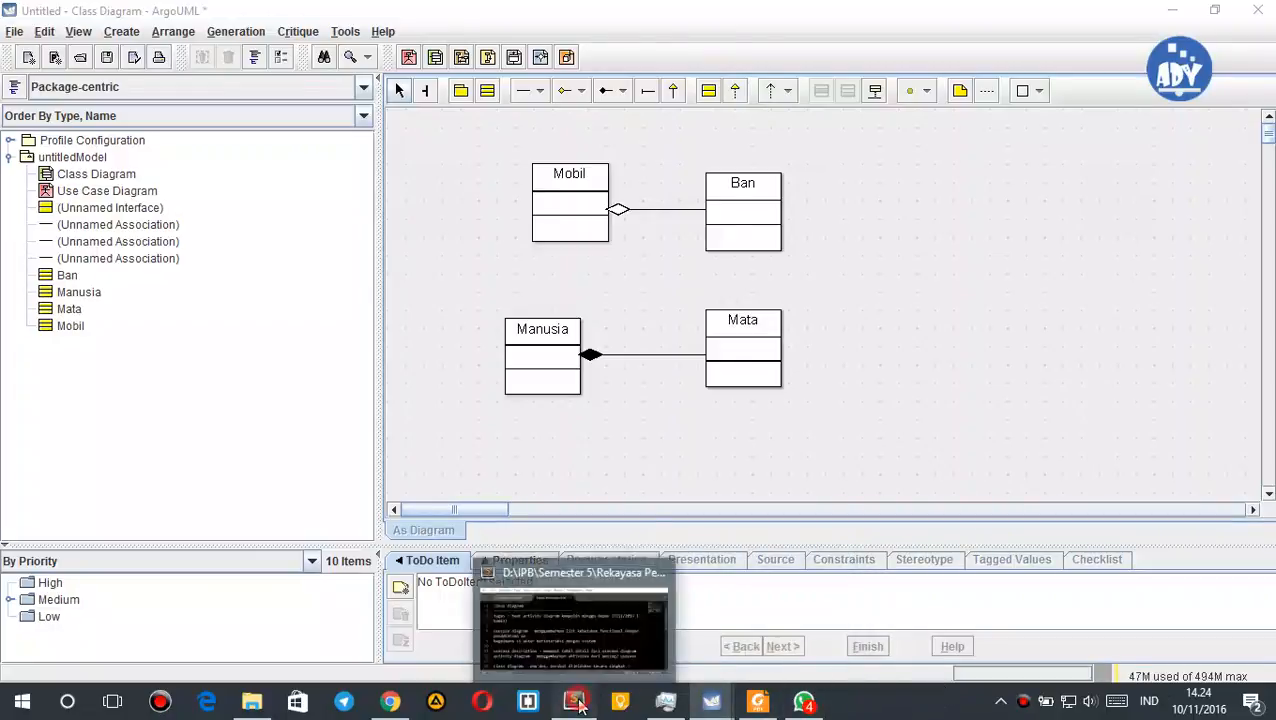
scroll(437, 196, down, 2)
scroll(437, 196, up, 2)
scroll(437, 196, up, 1)
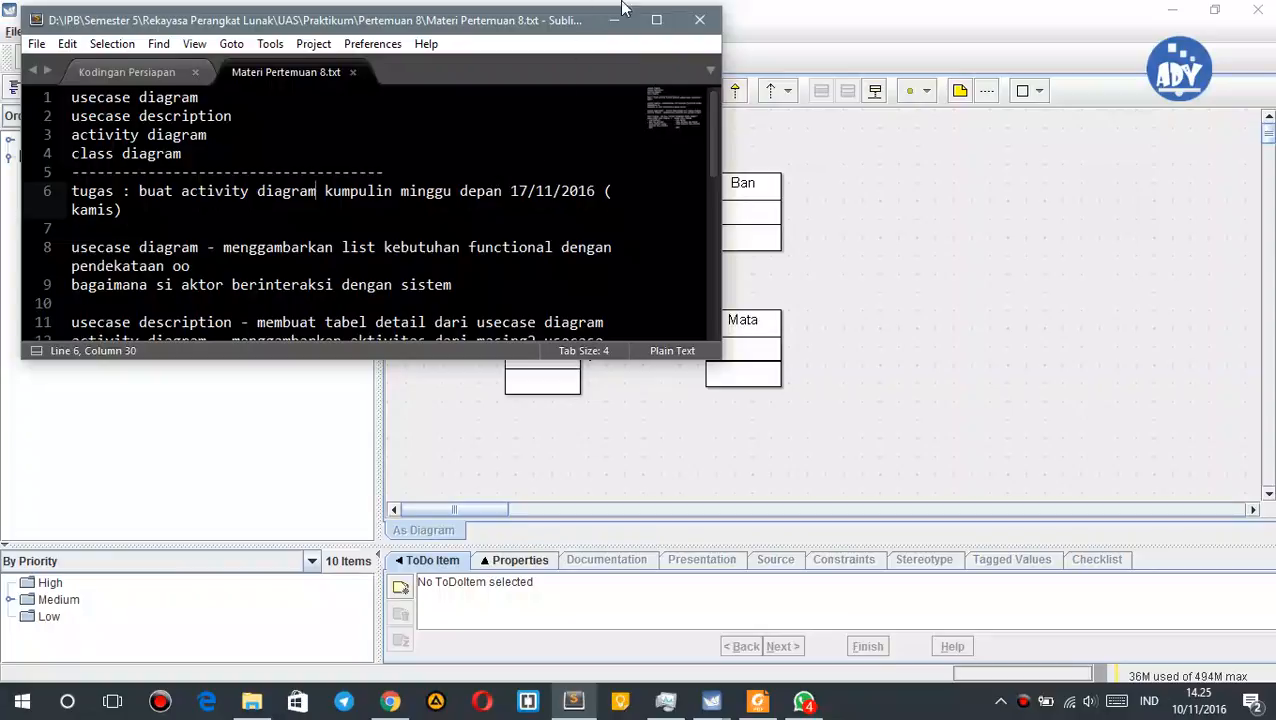
click(743, 9)
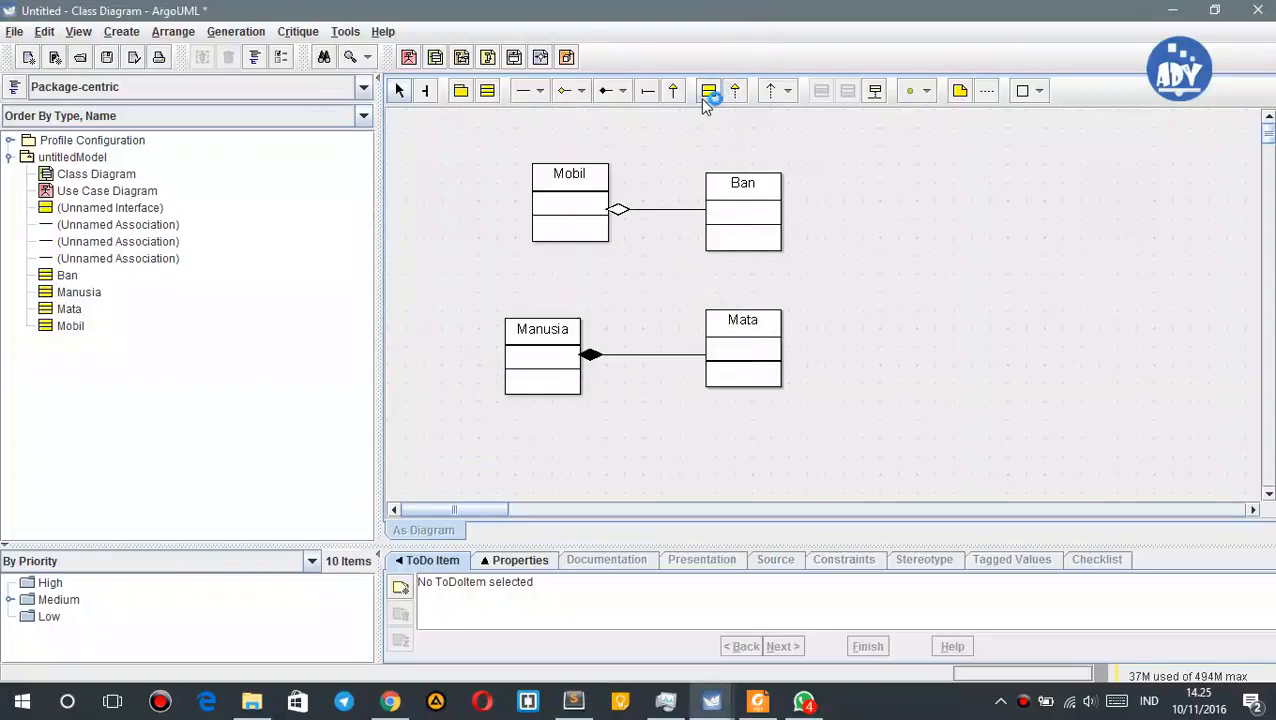
- Close the untitled project containing the example class diagram
click(1257, 10)
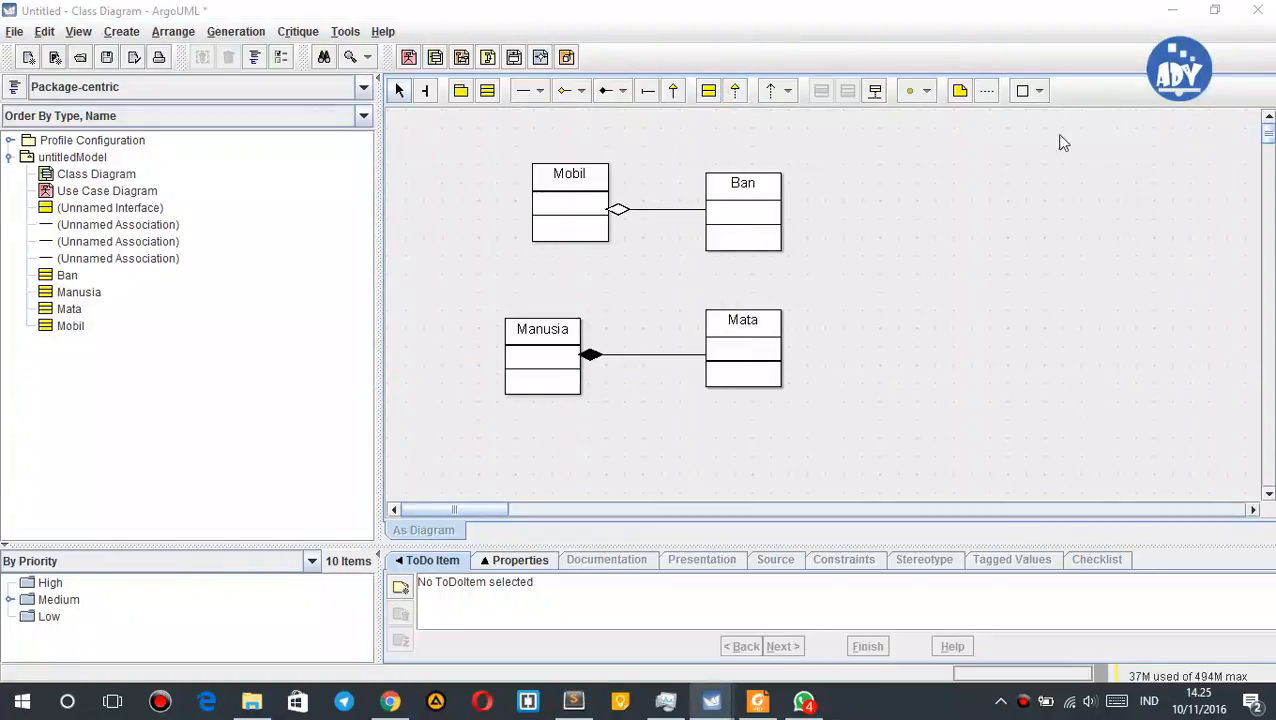
click(644, 371)
click(933, 315)
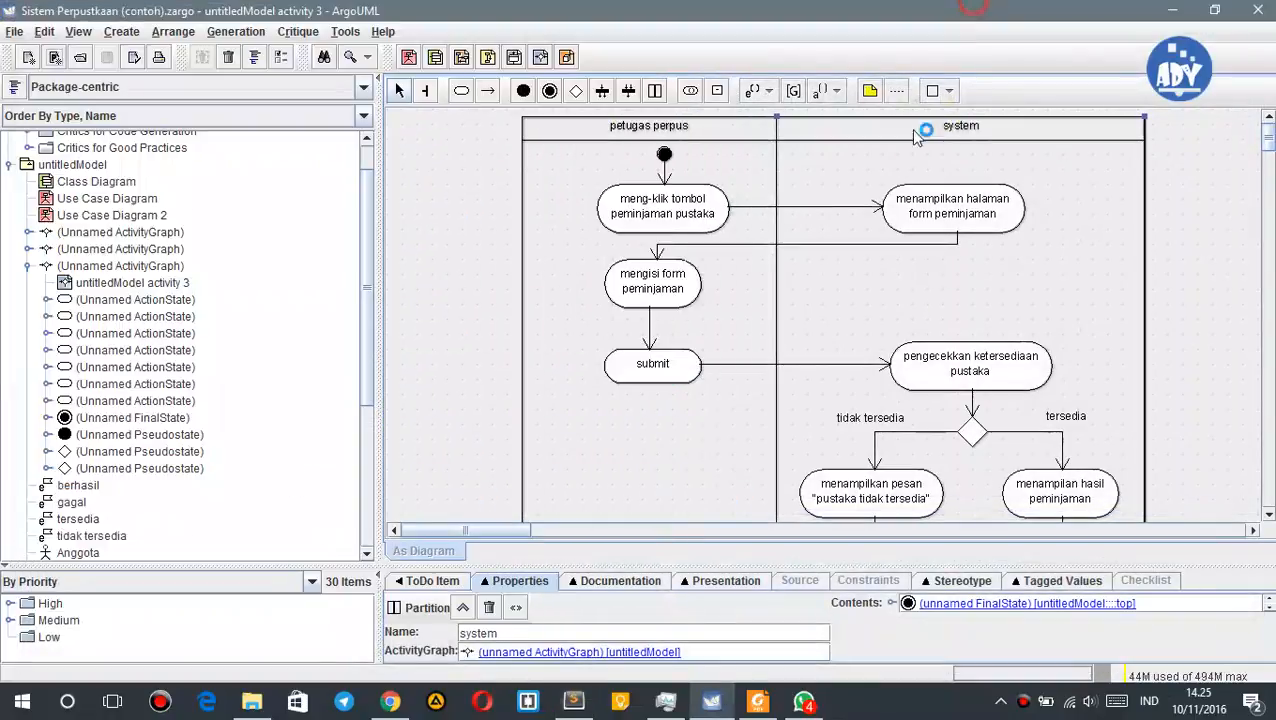
- Look over the library system's borrowing activity diagram from its initial state to its final state
scroll(865, 262, down, 3)
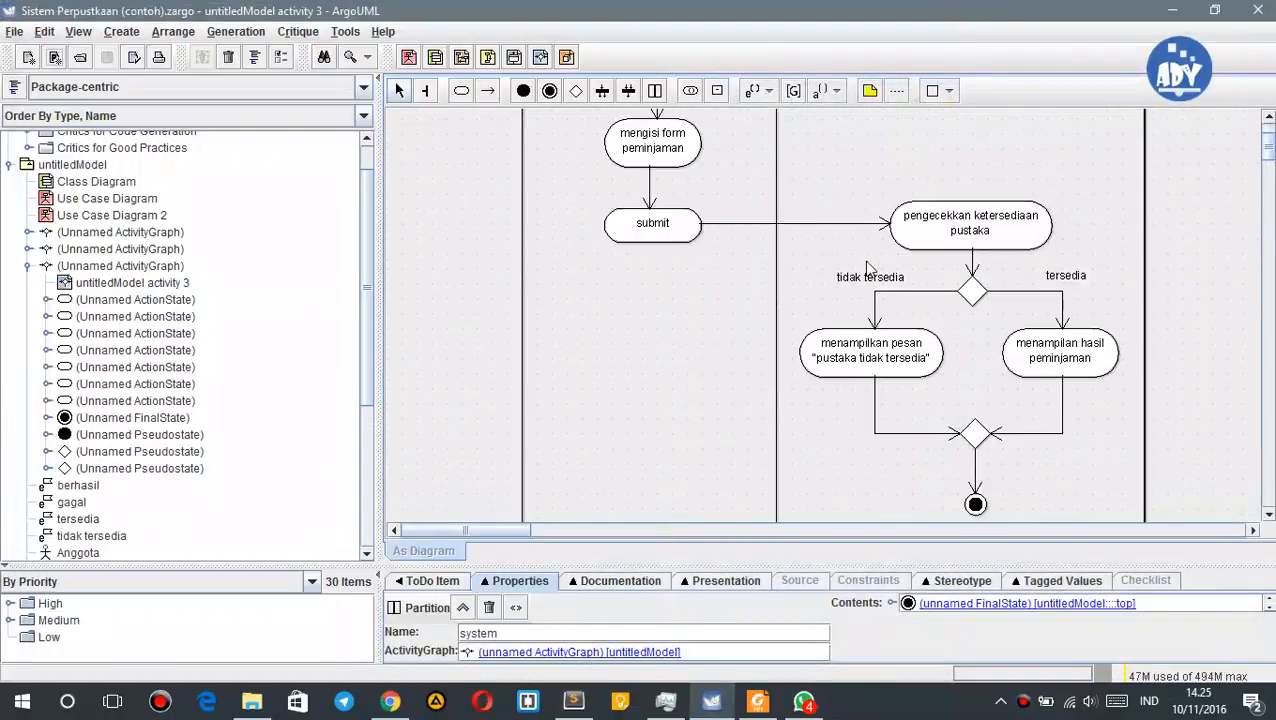
scroll(868, 265, up, 3)
scroll(870, 263, down, 3)
scroll(870, 263, up, 3)
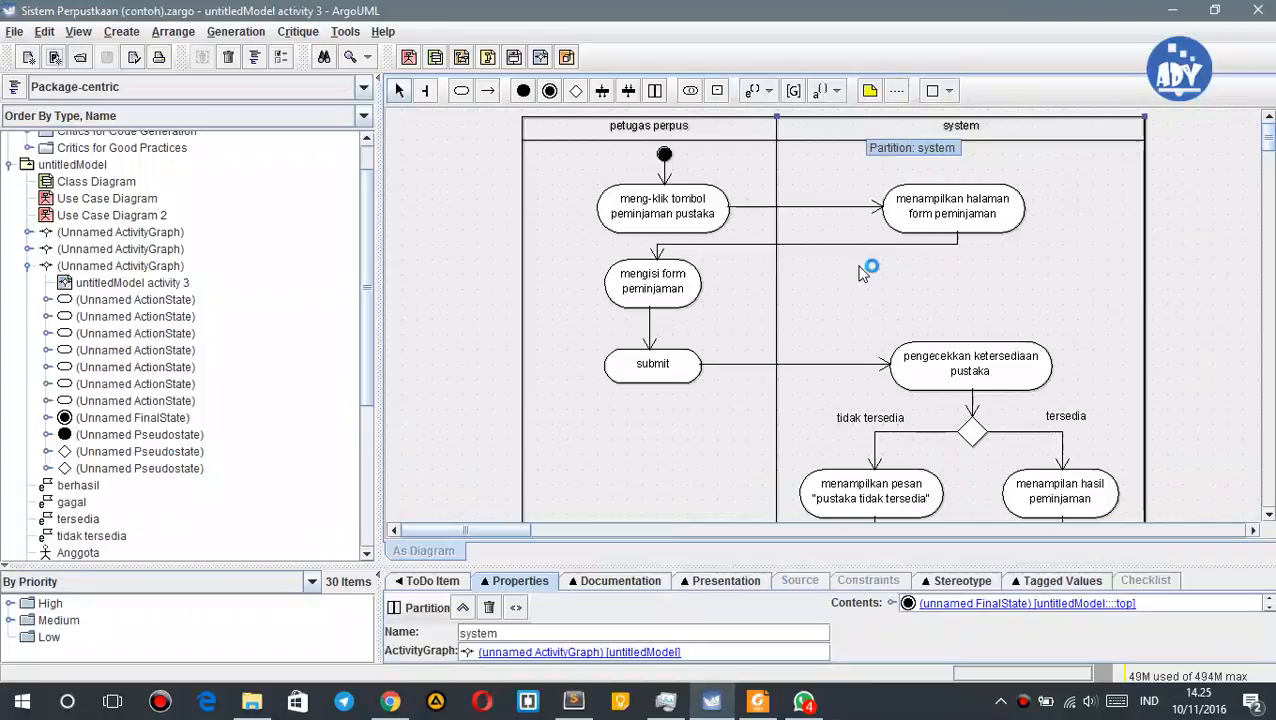
click(1185, 230)
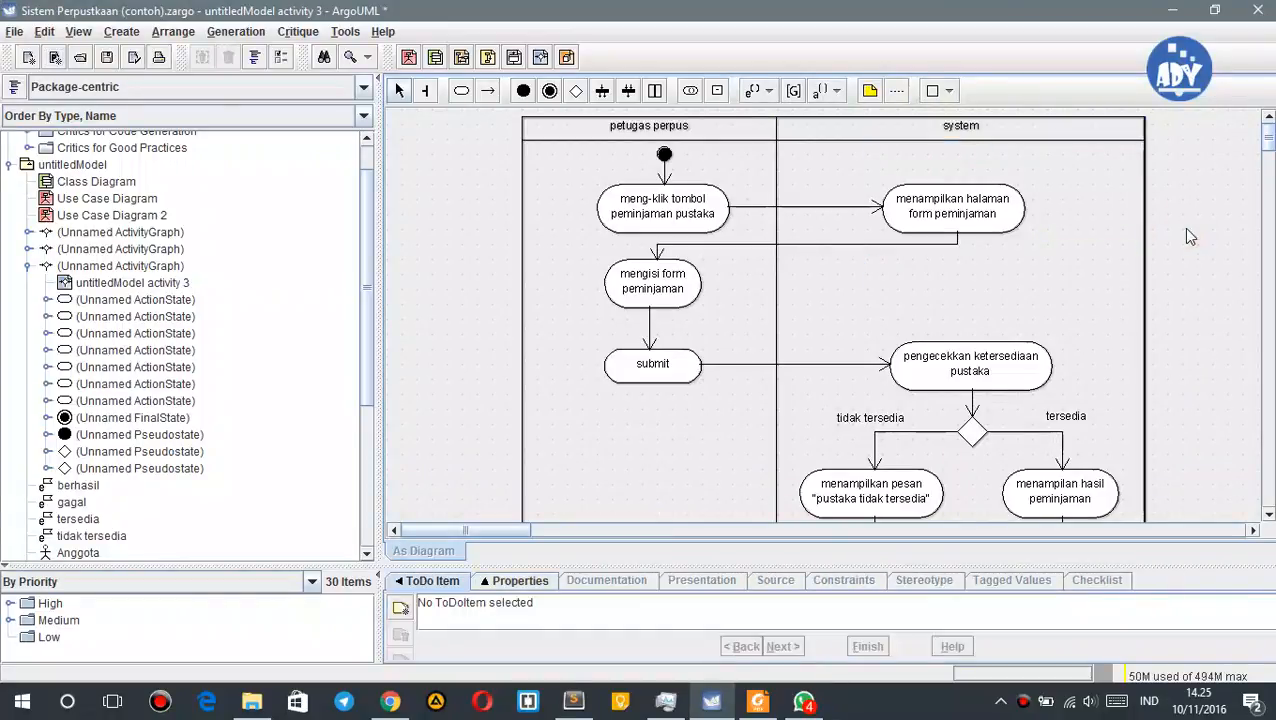